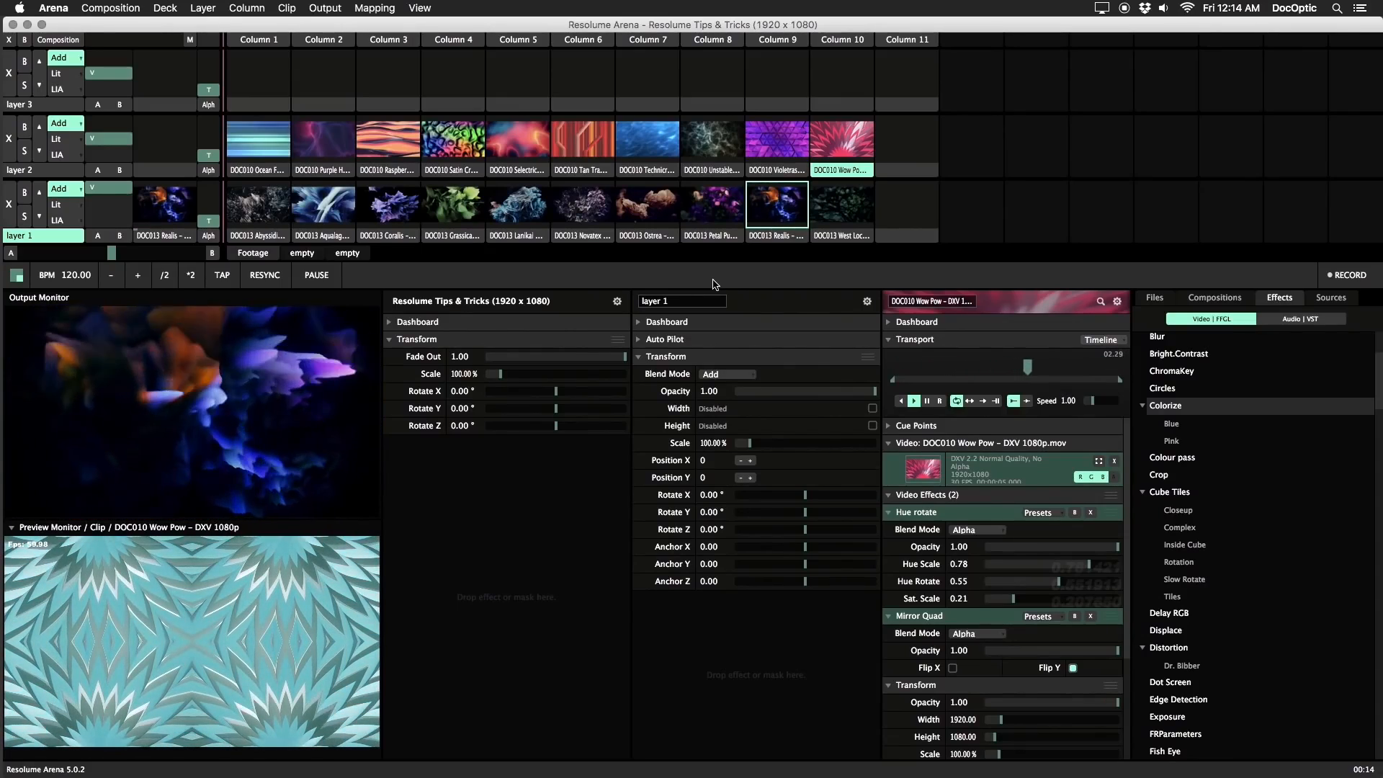
# Build an effect clip in layer 3, column 10 from the Auto Mask, Colorize, Delay RGB and Dot Screen effects
pyautogui.scroll(5, 1224, 432)
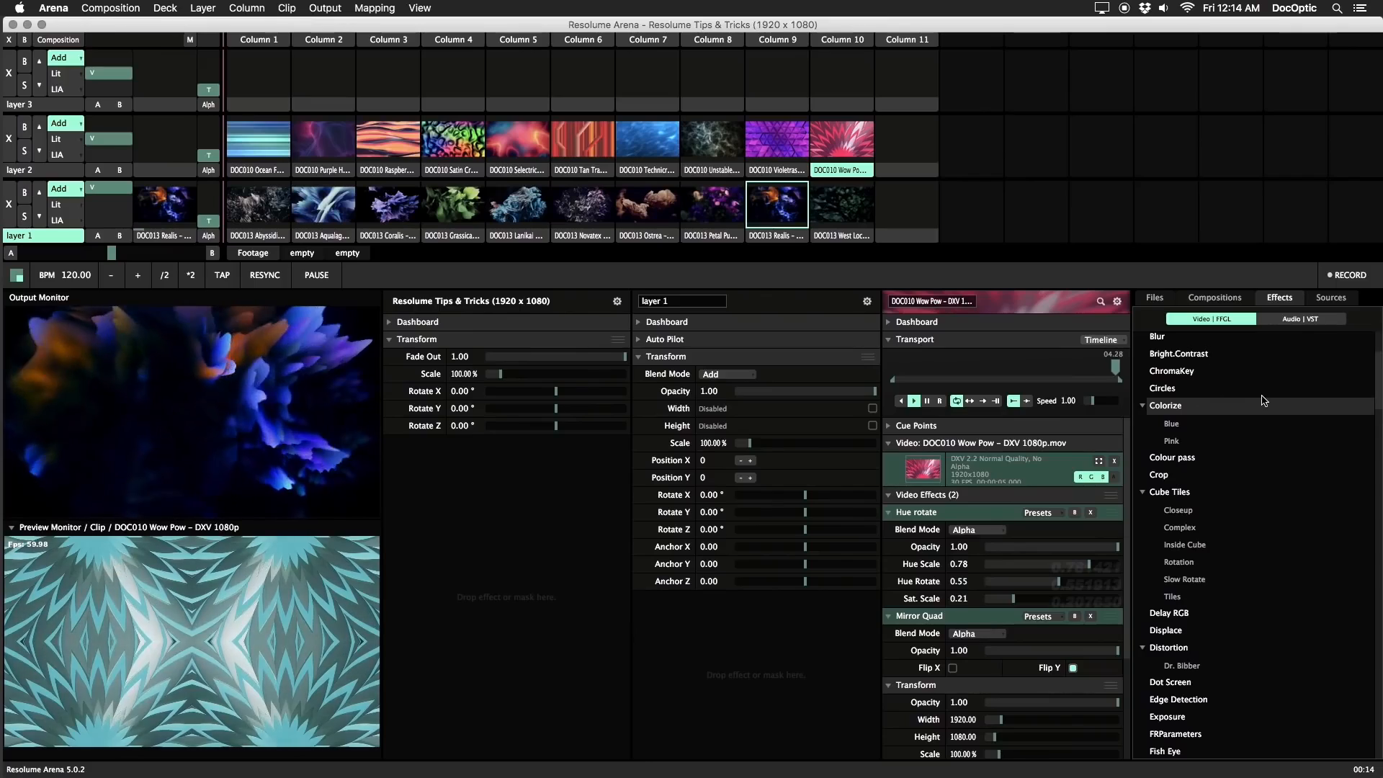
pyautogui.click(1188, 408)
pyautogui.moveTo(1188, 409); pyautogui.dragTo(840, 79)
pyautogui.moveTo(1179, 563); pyautogui.dragTo(839, 83)
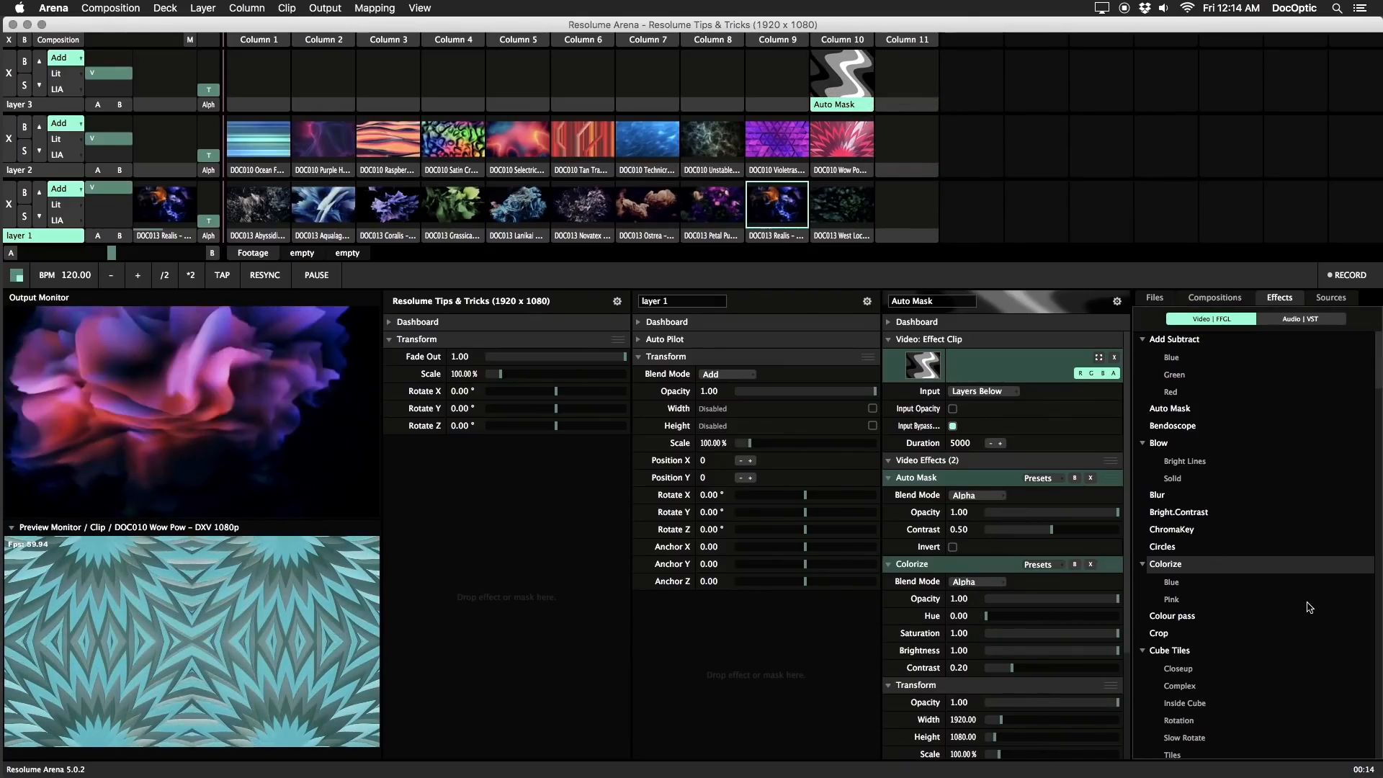
pyautogui.scroll(-6, 1309, 607)
pyautogui.click(1162, 558)
pyautogui.moveTo(1162, 558); pyautogui.dragTo(842, 80)
pyautogui.moveTo(1201, 625); pyautogui.dragTo(842, 80)
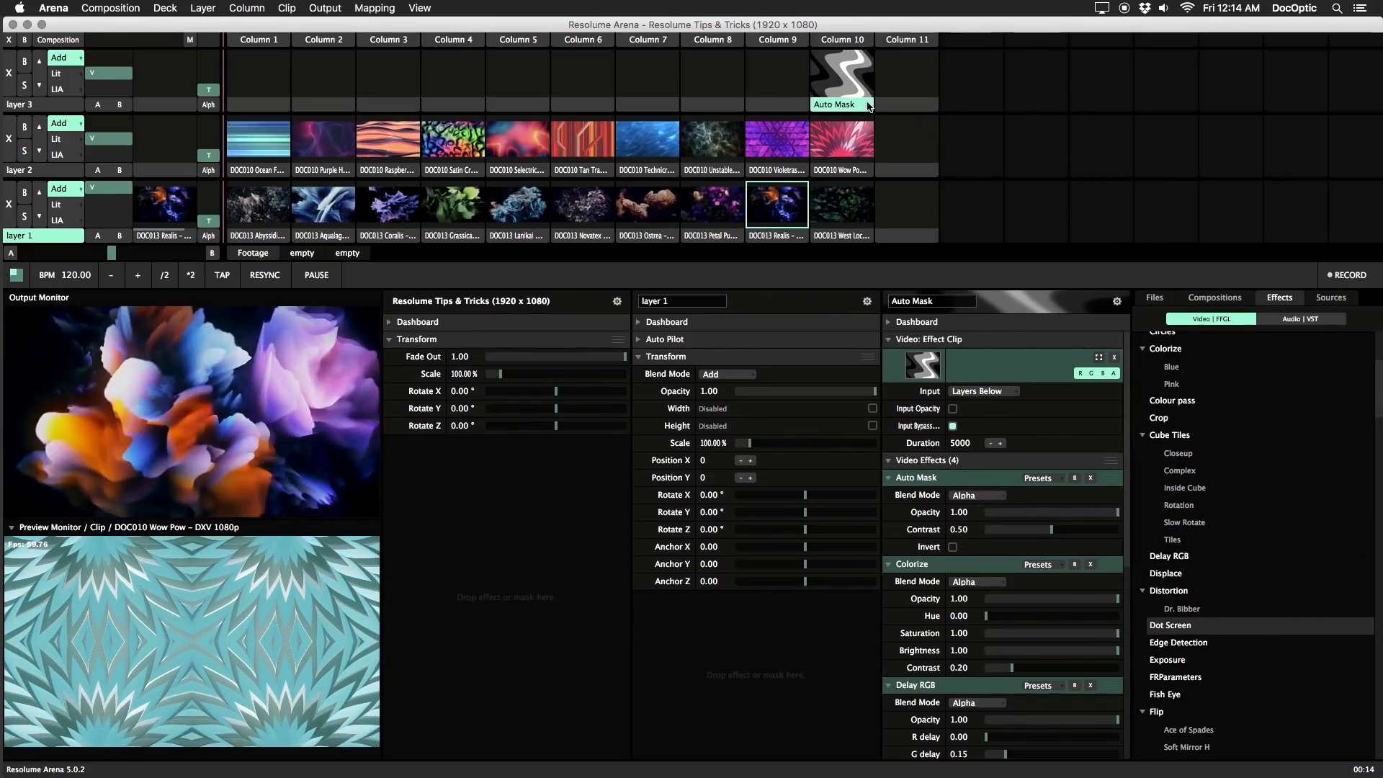
# Collapse the four effects' settings in the new effect clip and rename the clip as FX
pyautogui.click(887, 478)
pyautogui.click(889, 495)
pyautogui.click(889, 513)
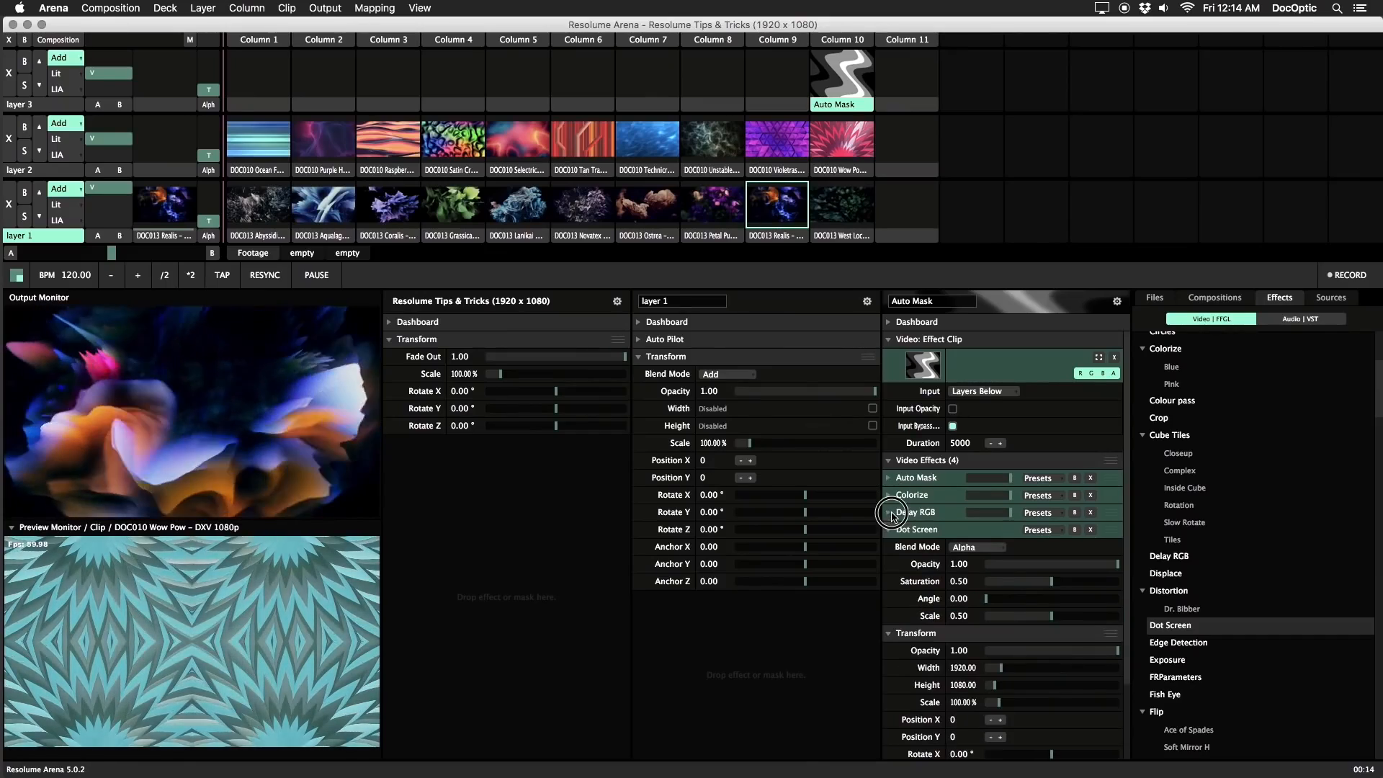
pyautogui.click(889, 530)
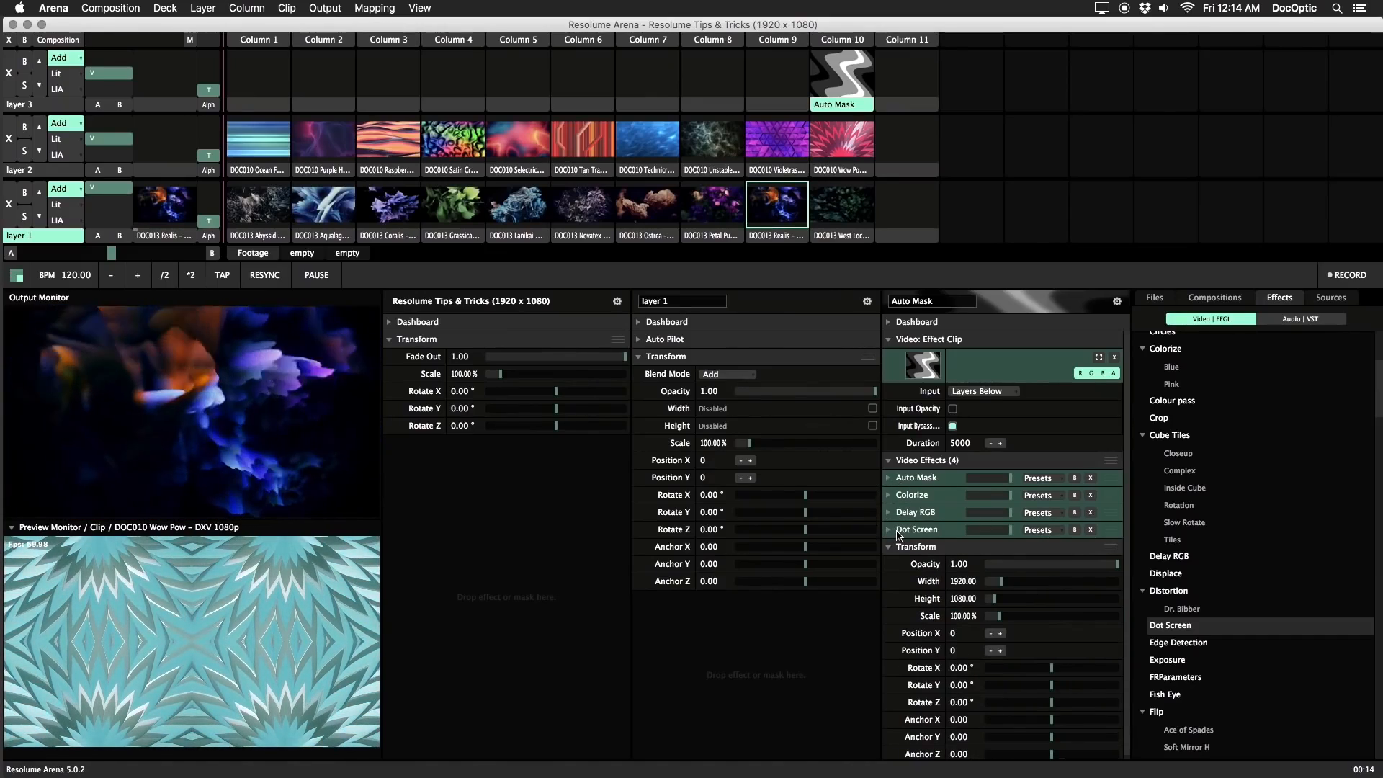
pyautogui.doubleClick(931, 301)
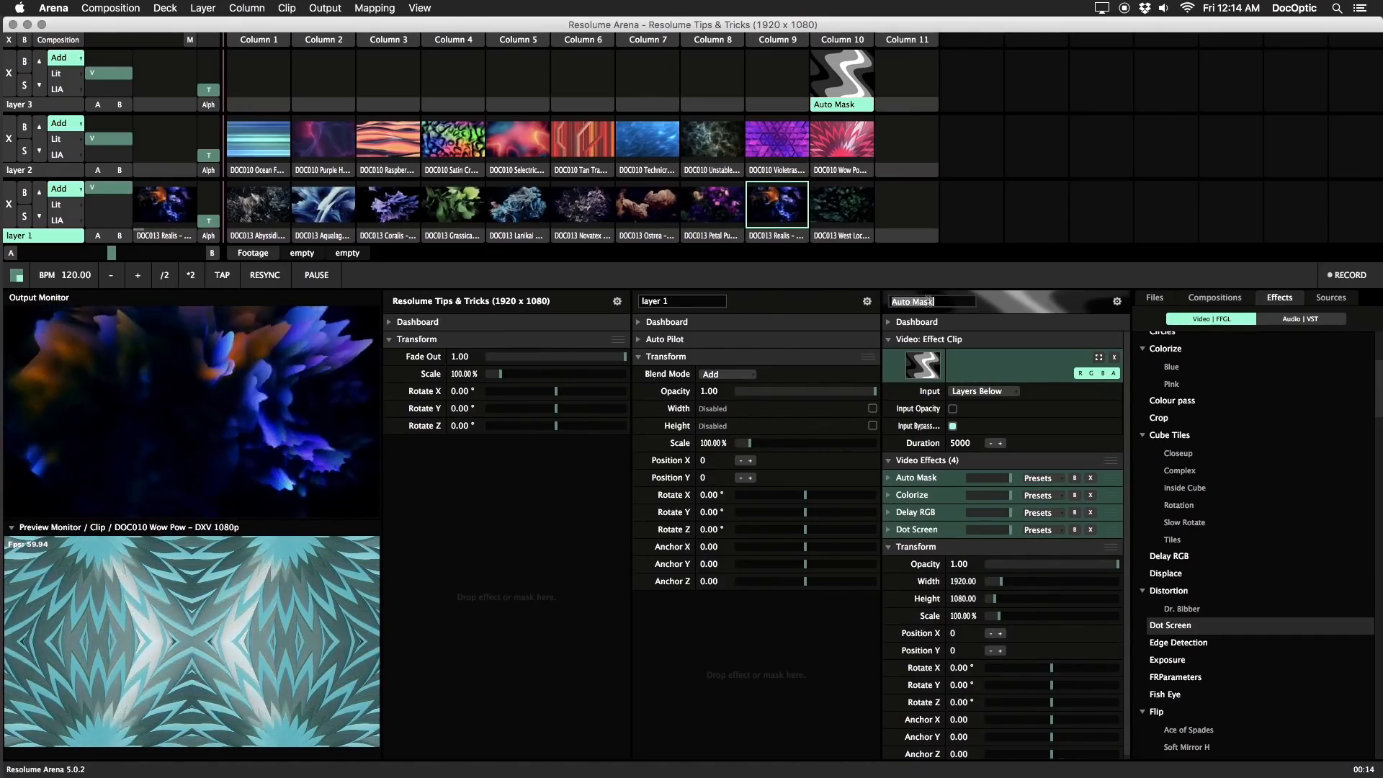
pyautogui.write('FX')
pyautogui.press('Return')
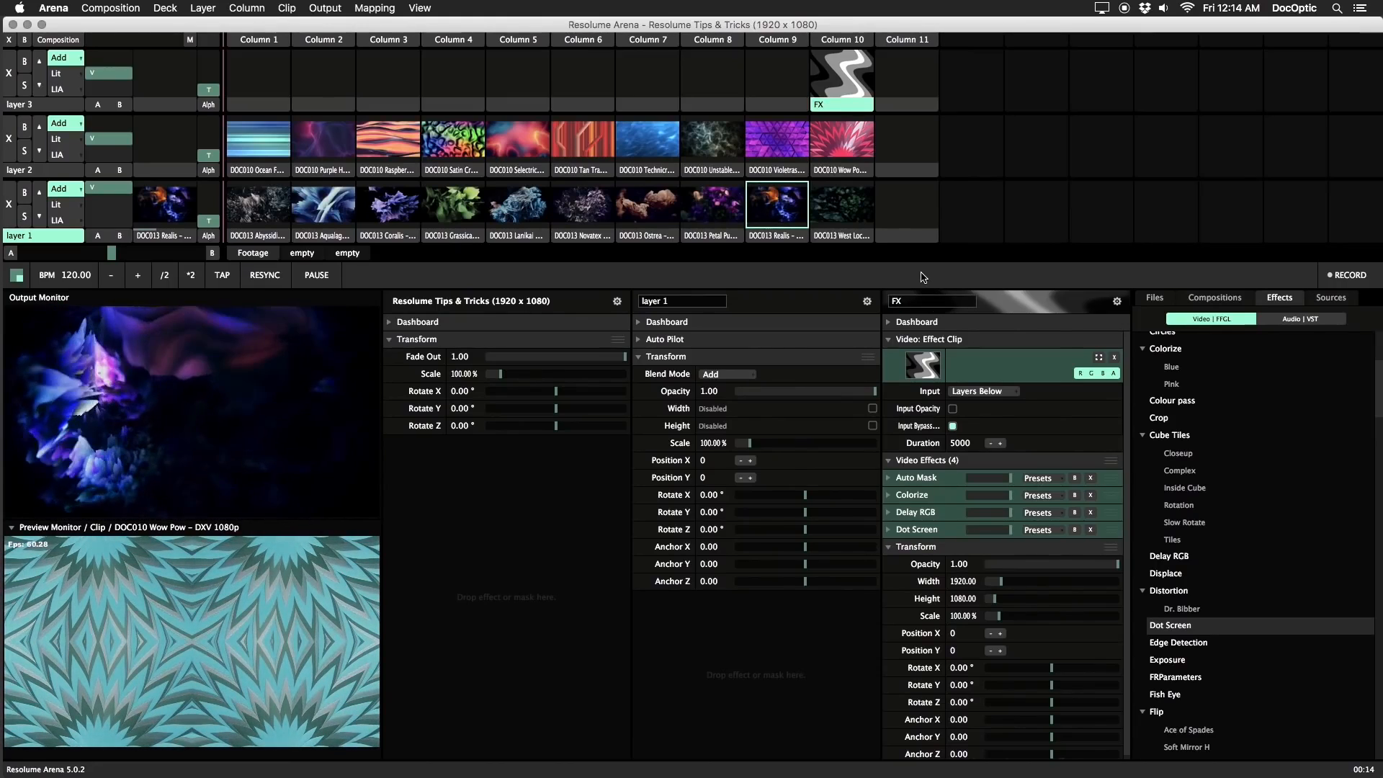
# Duplicate the FX clip into layer 3, column 9 and apply the copy to the Realis clip in layer 1
pyautogui.click(839, 111)
pyautogui.moveTo(839, 108); pyautogui.dragTo(791, 103)
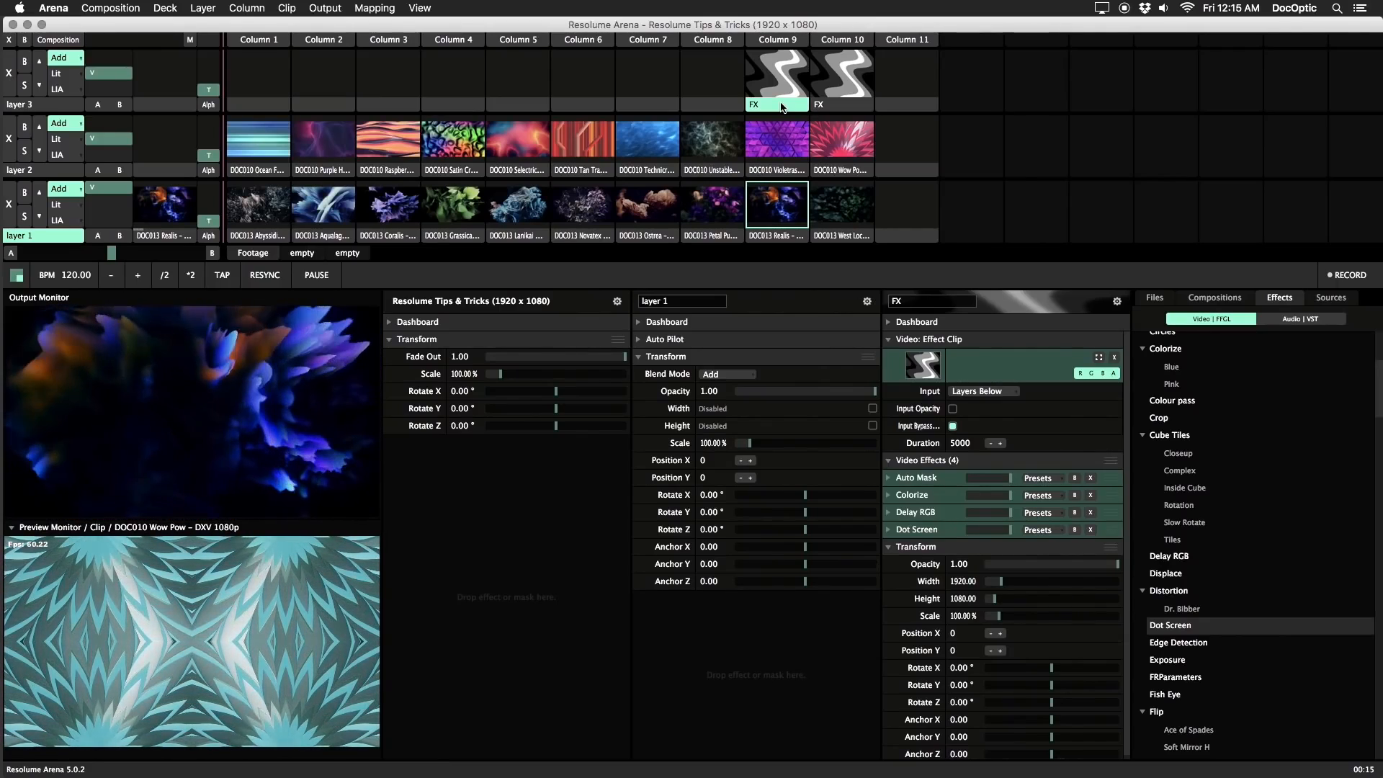
pyautogui.moveTo(777, 220)
pyautogui.mouseDown()
pyautogui.moveTo(795, 150)
pyautogui.moveTo(781, 110)
pyautogui.moveTo(794, 107)
pyautogui.moveTo(778, 216)
pyautogui.mouseUp()
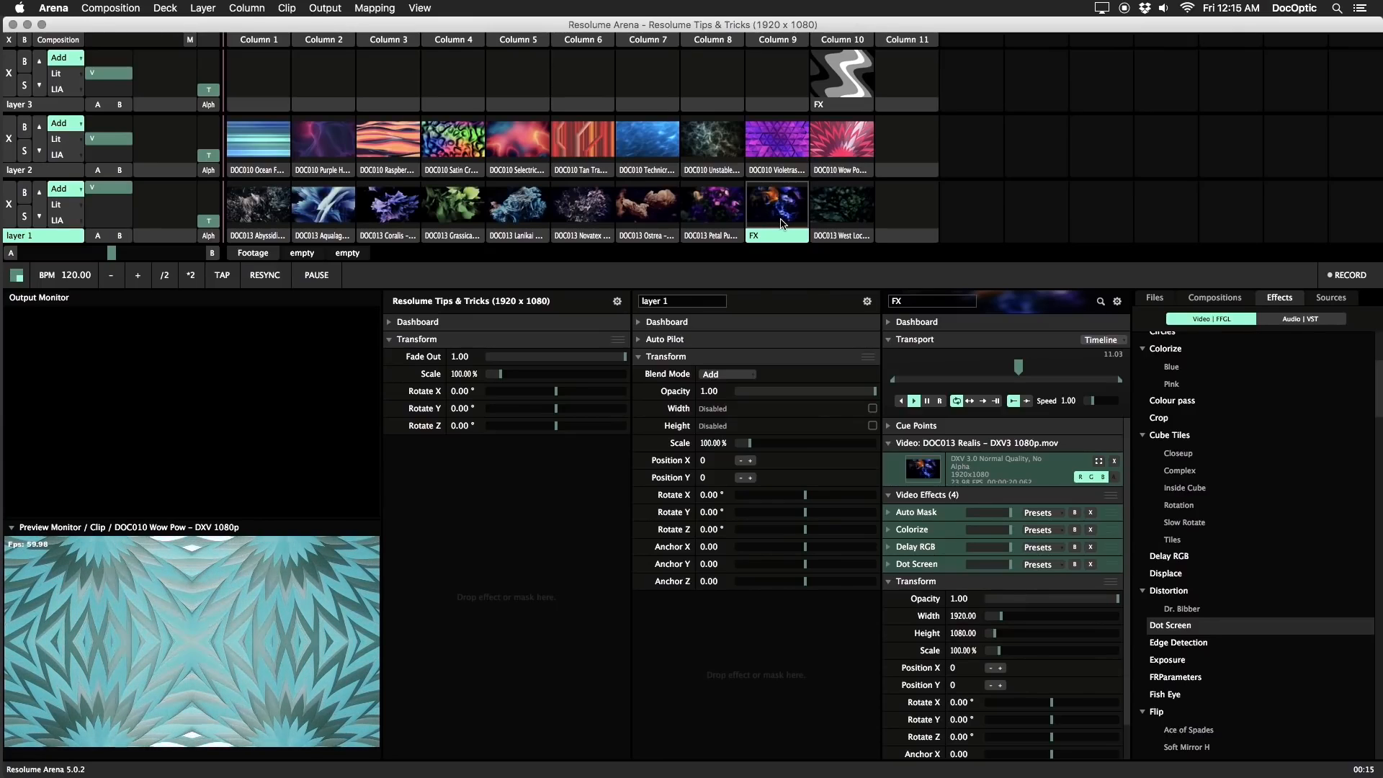
# Duplicate the FX clip into column 9 again and apply this copy to the West Loch clip in layer 1
pyautogui.click(849, 107)
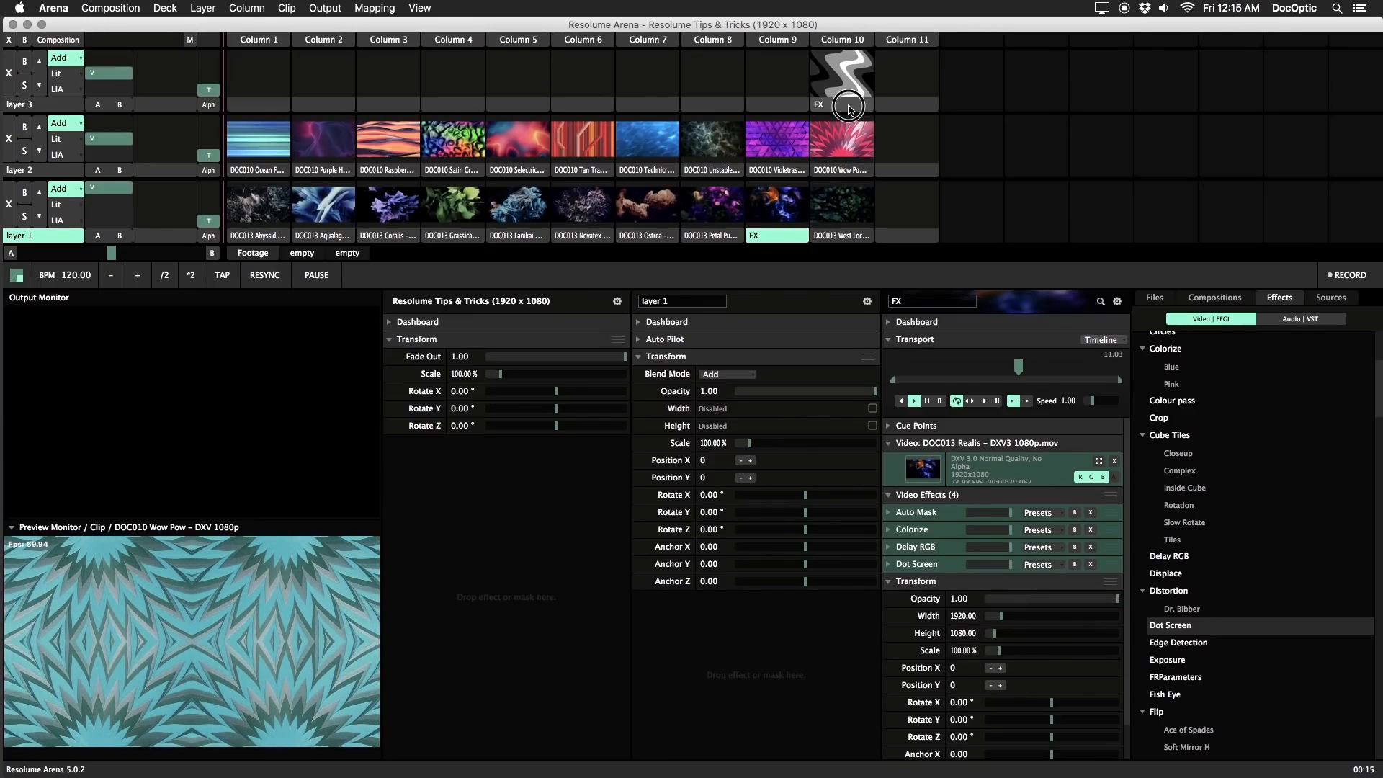
pyautogui.moveTo(849, 107); pyautogui.dragTo(778, 90)
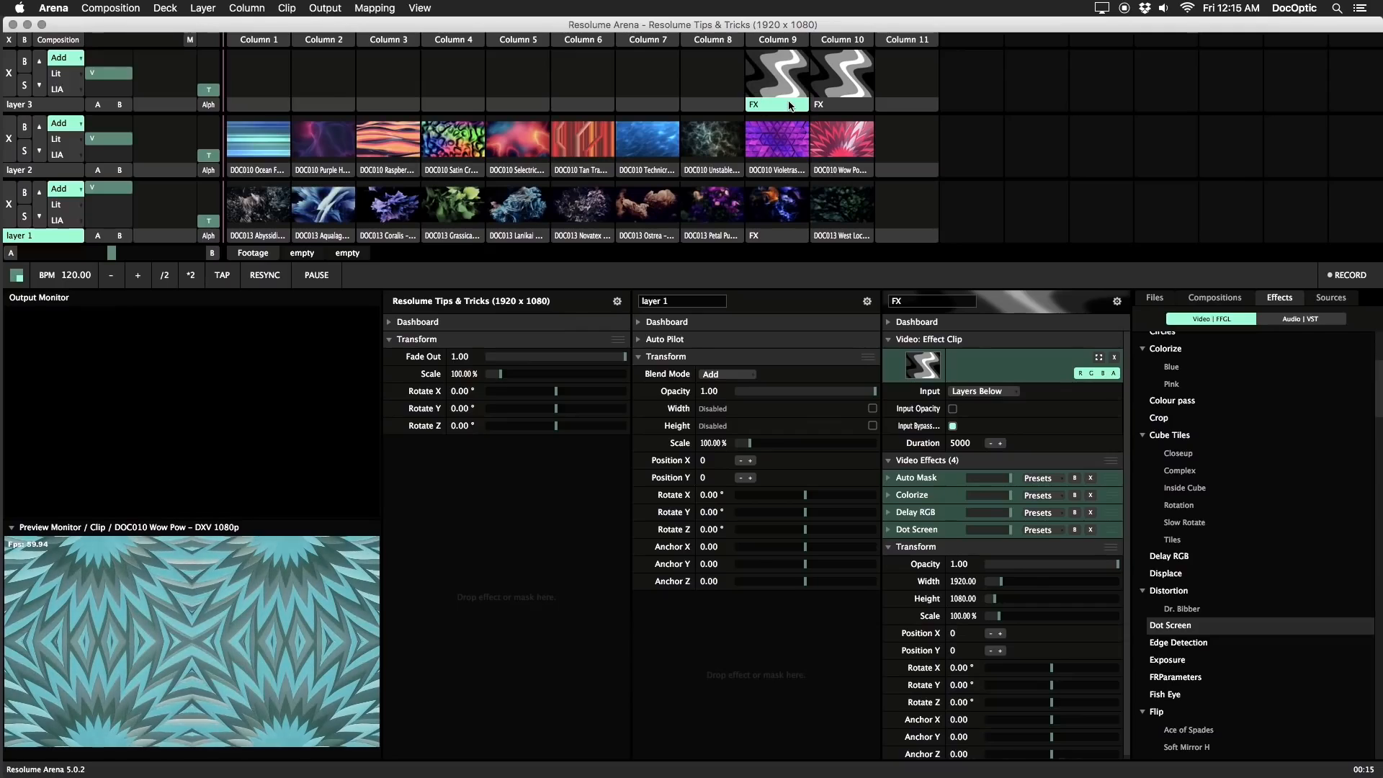
pyautogui.click(843, 238)
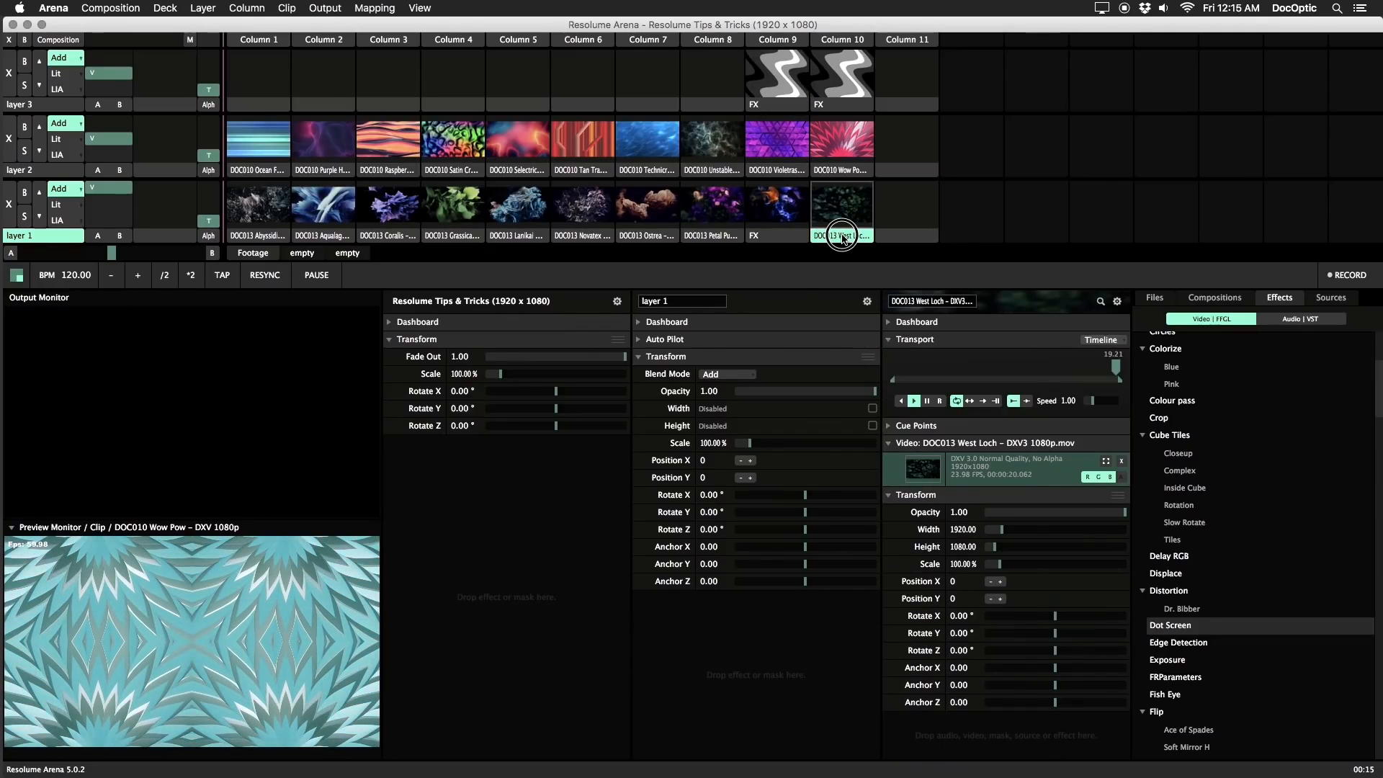
pyautogui.moveTo(843, 238)
pyautogui.mouseDown()
pyautogui.moveTo(793, 83)
pyautogui.moveTo(850, 215)
pyautogui.mouseUp()
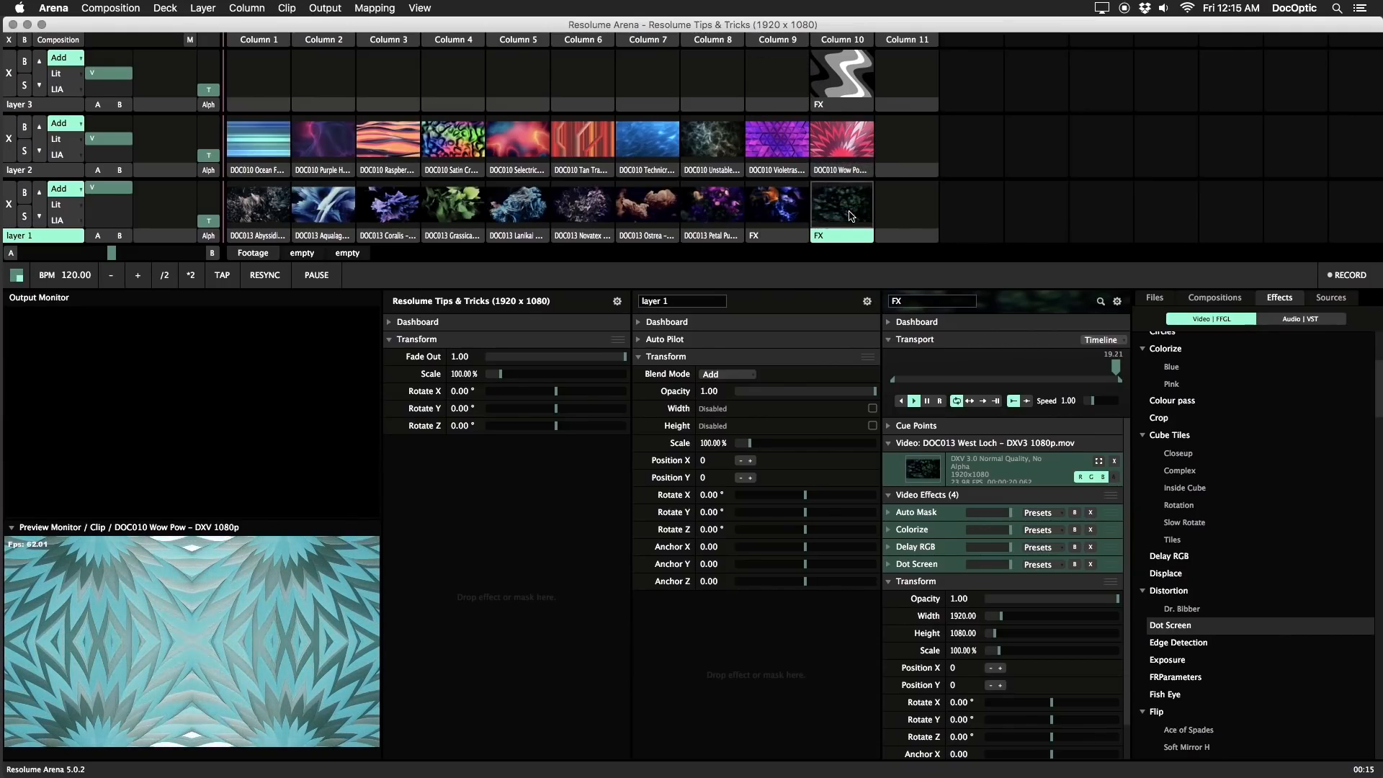
pyautogui.click(850, 215)
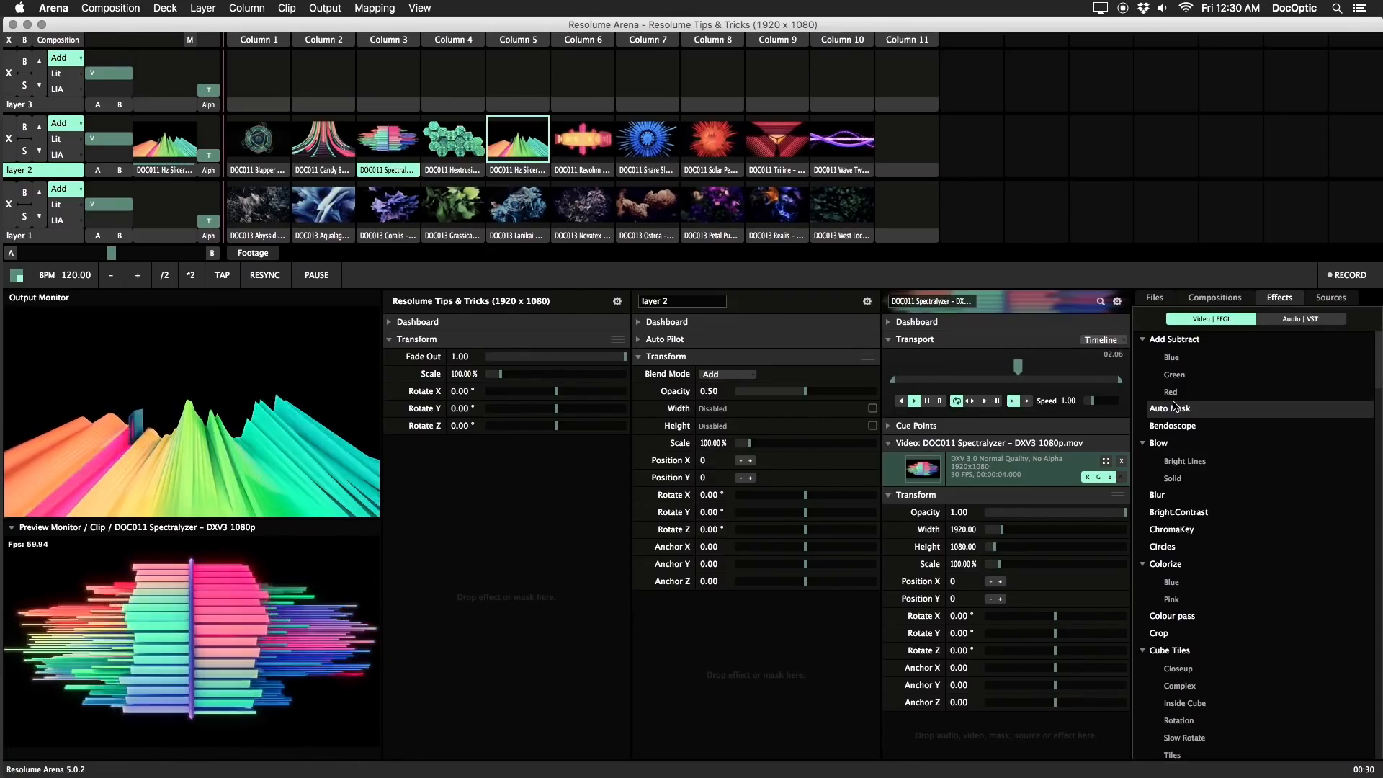
# Add the Auto Mask effect to the Hz Slicer clip in layer 2 and play the Grassica clip in layer 1
pyautogui.moveTo(1181, 412); pyautogui.dragTo(534, 152)
pyautogui.click(457, 206)
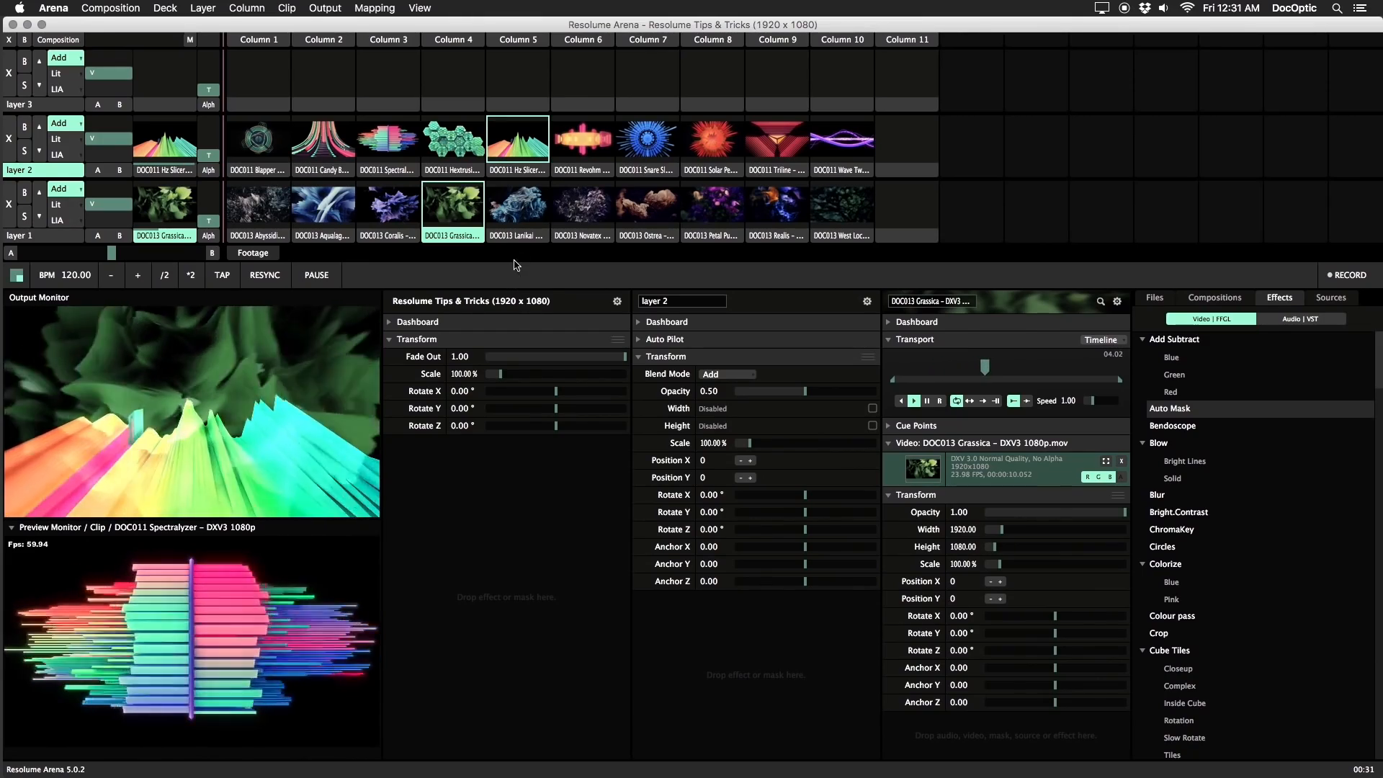
# Raise layer 2's opacity to 1.00 and increase the Auto Mask contrast of the Hz Slicer clip
pyautogui.click(521, 160)
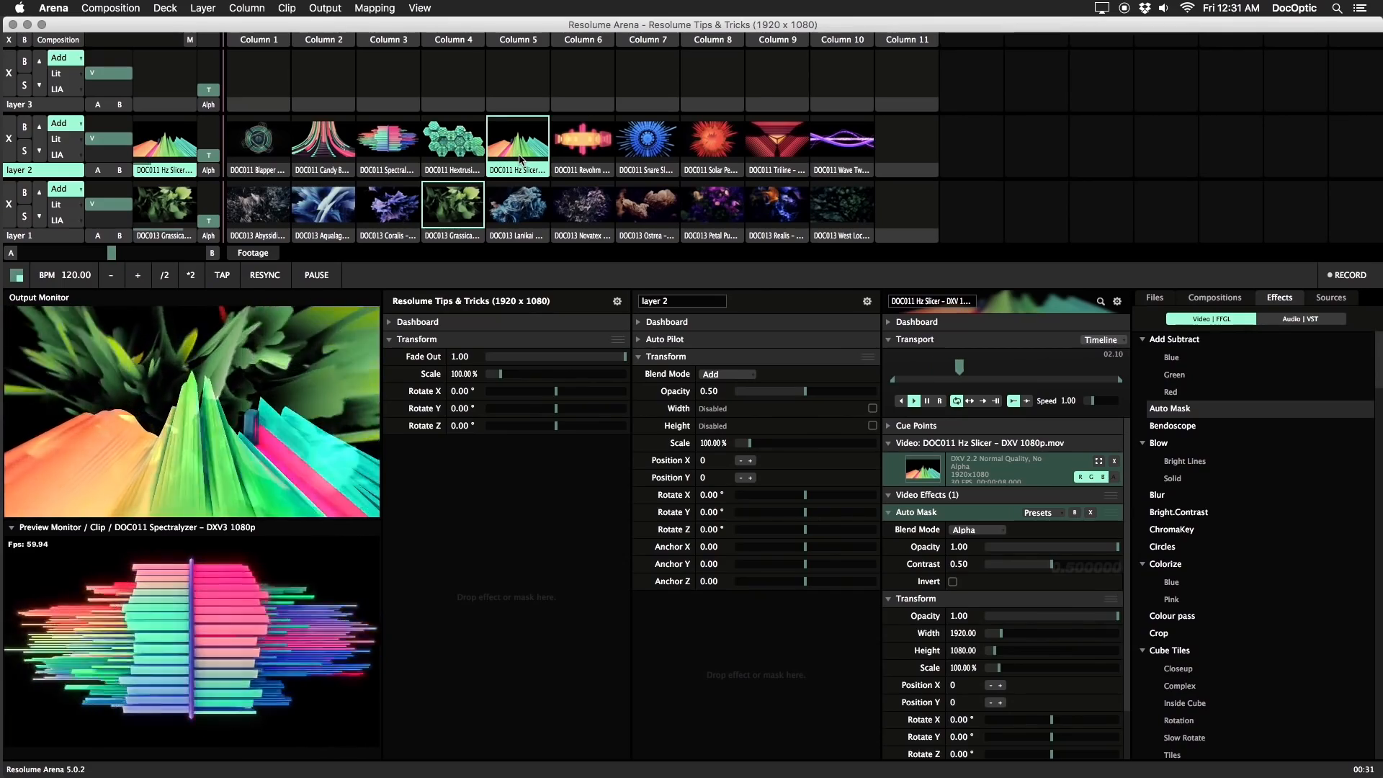
pyautogui.moveTo(106, 137); pyautogui.dragTo(112, 101)
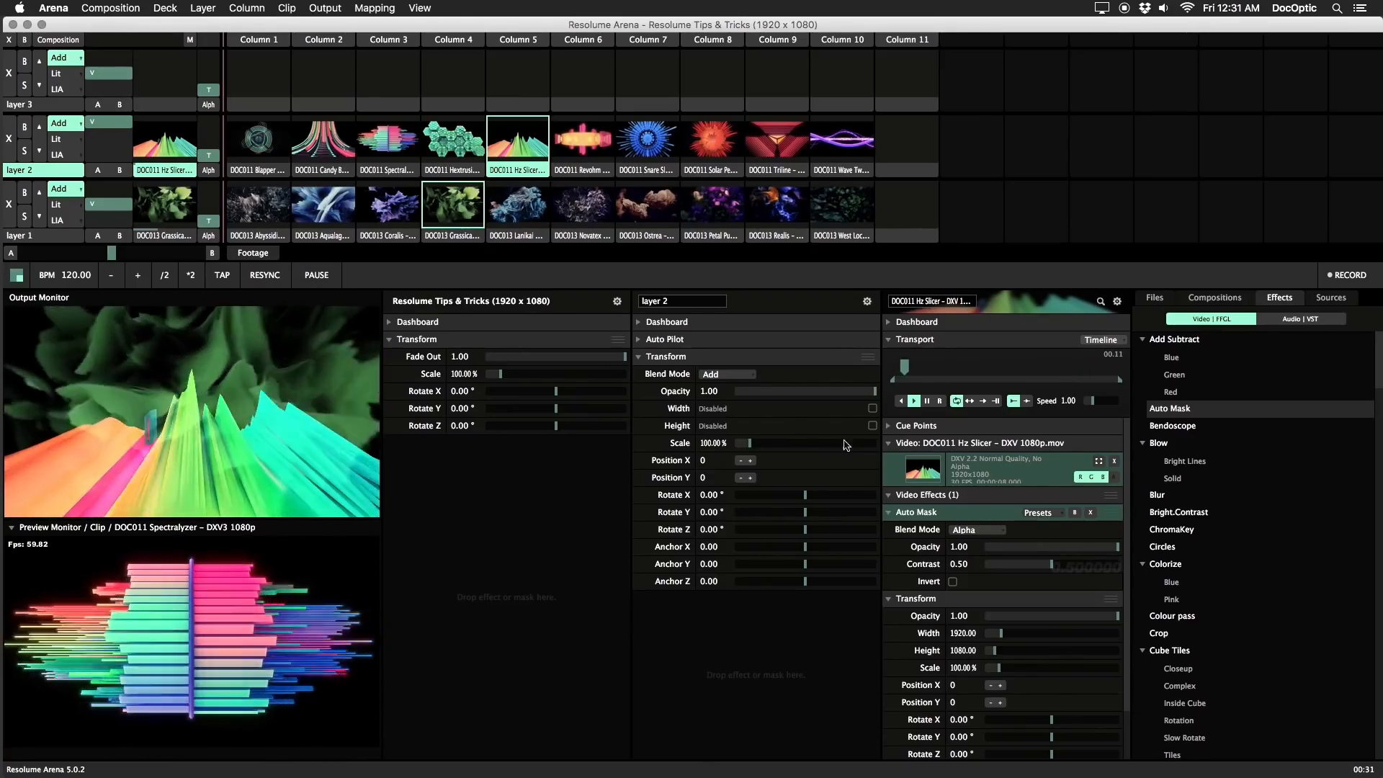
pyautogui.moveTo(1053, 564); pyautogui.dragTo(1089, 571)
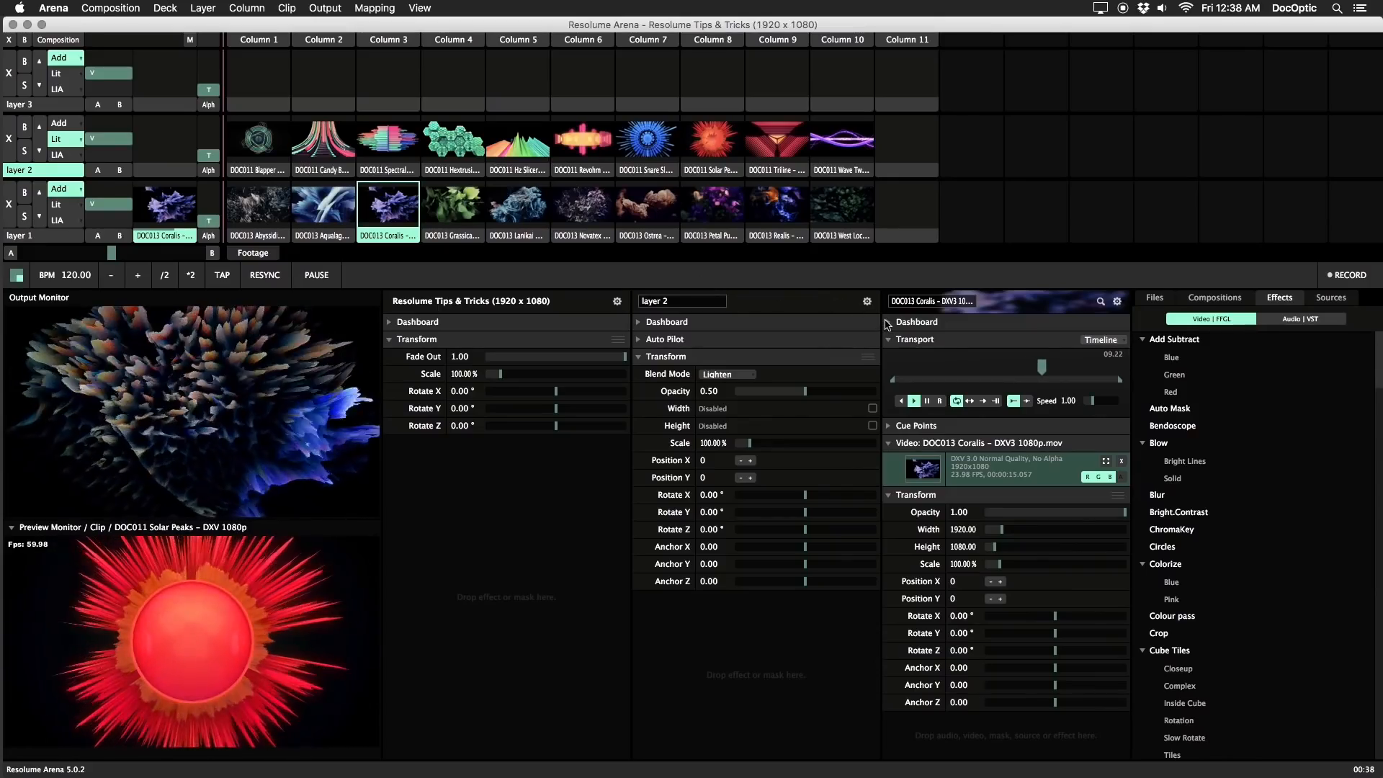
# Expand the dashboard of the Coralis clip and add the Auto Mask and Hue rotate effects to the clip
pyautogui.click(888, 322)
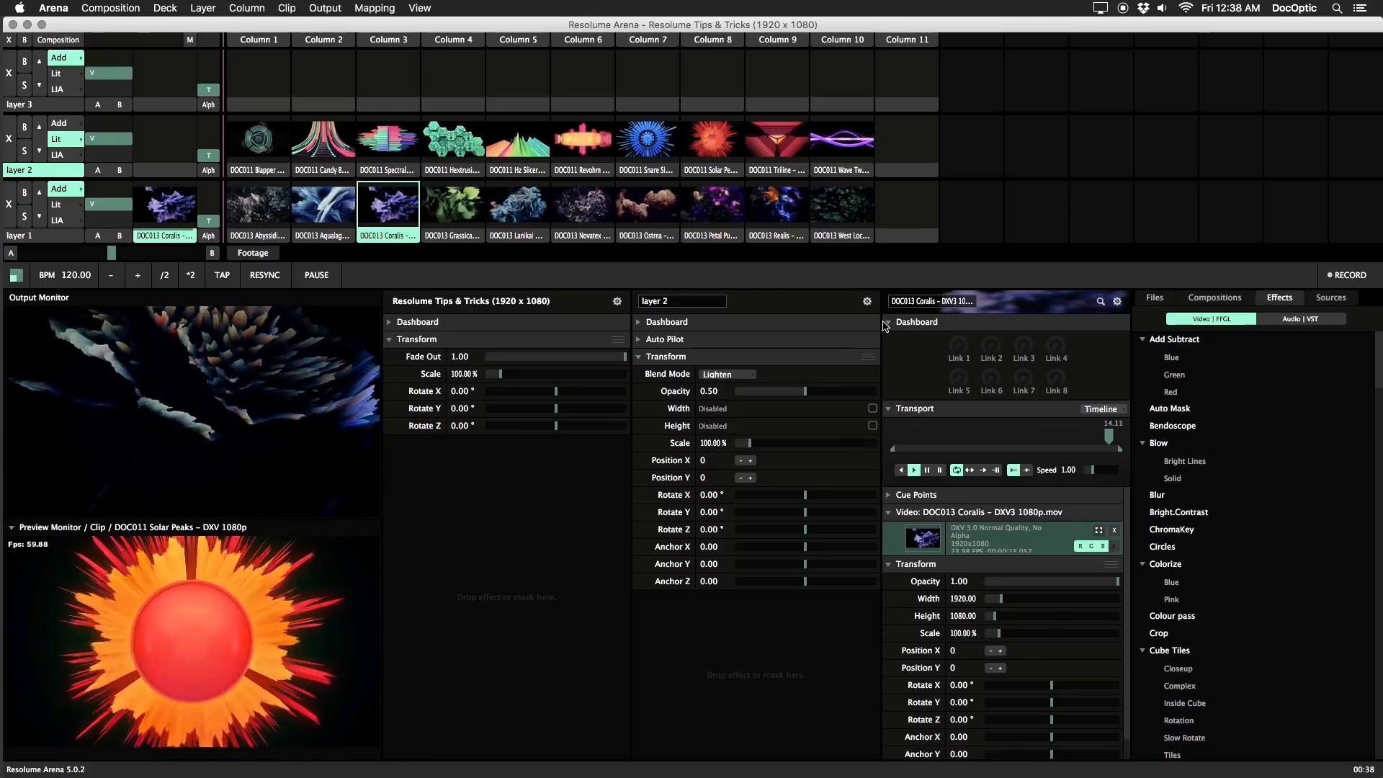
pyautogui.moveTo(1167, 408); pyautogui.dragTo(1041, 576)
pyautogui.scroll(-5, 1227, 527)
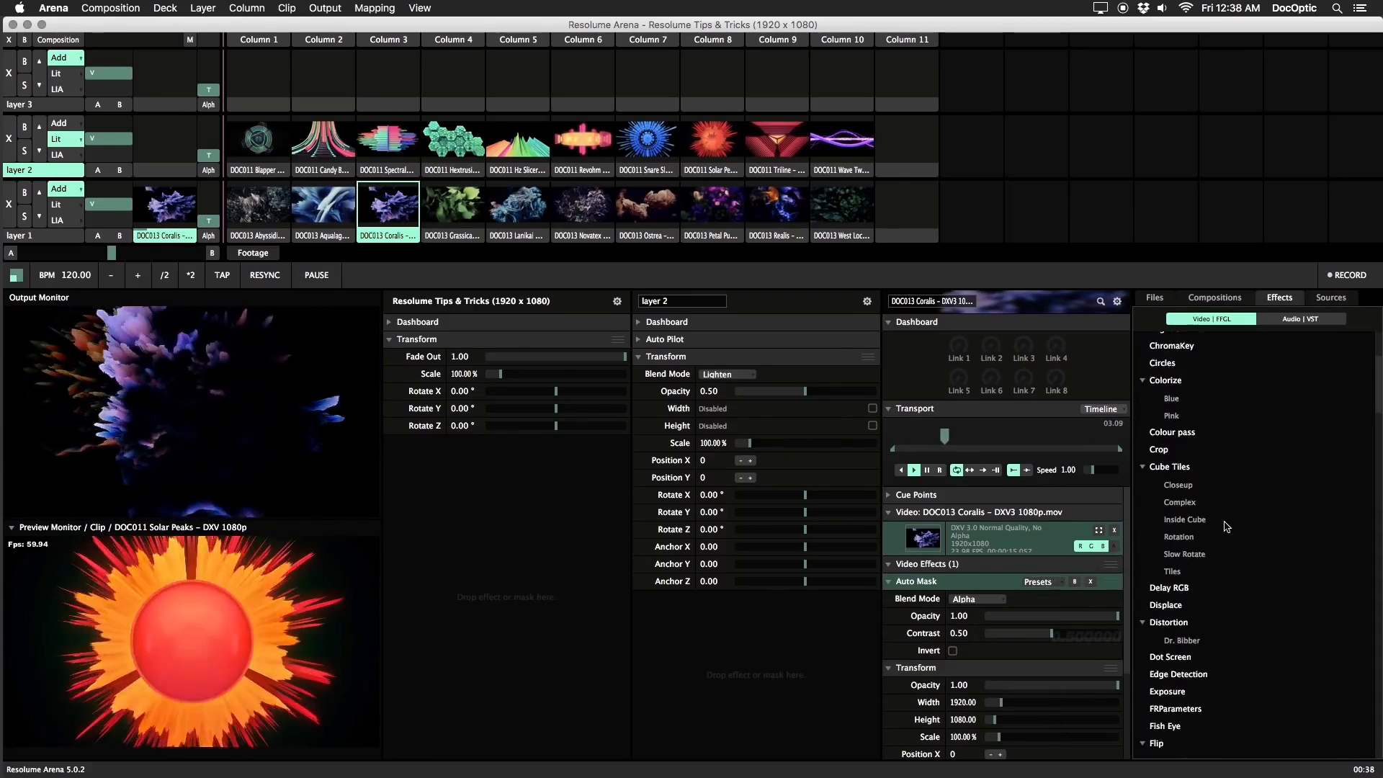
pyautogui.scroll(-10, 1227, 527)
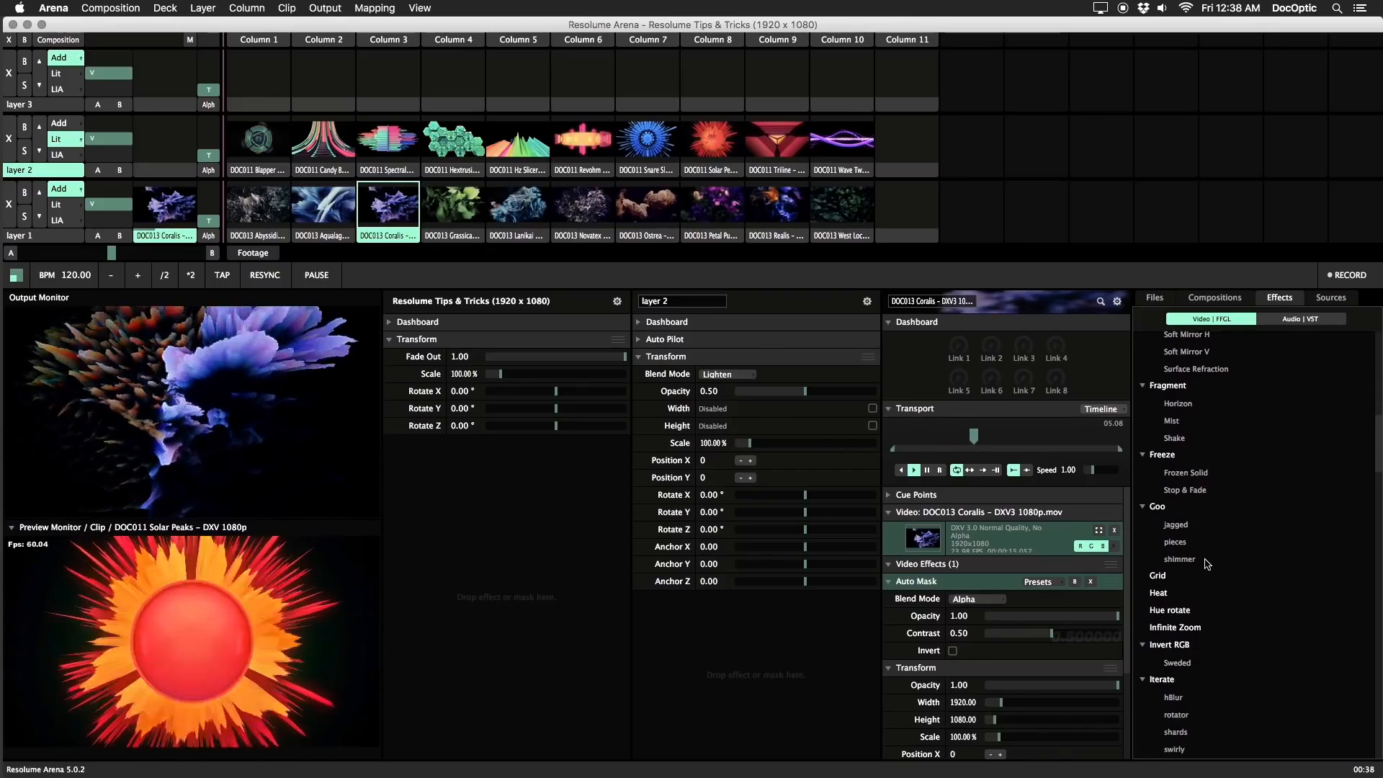
pyautogui.moveTo(1185, 587); pyautogui.dragTo(1009, 628)
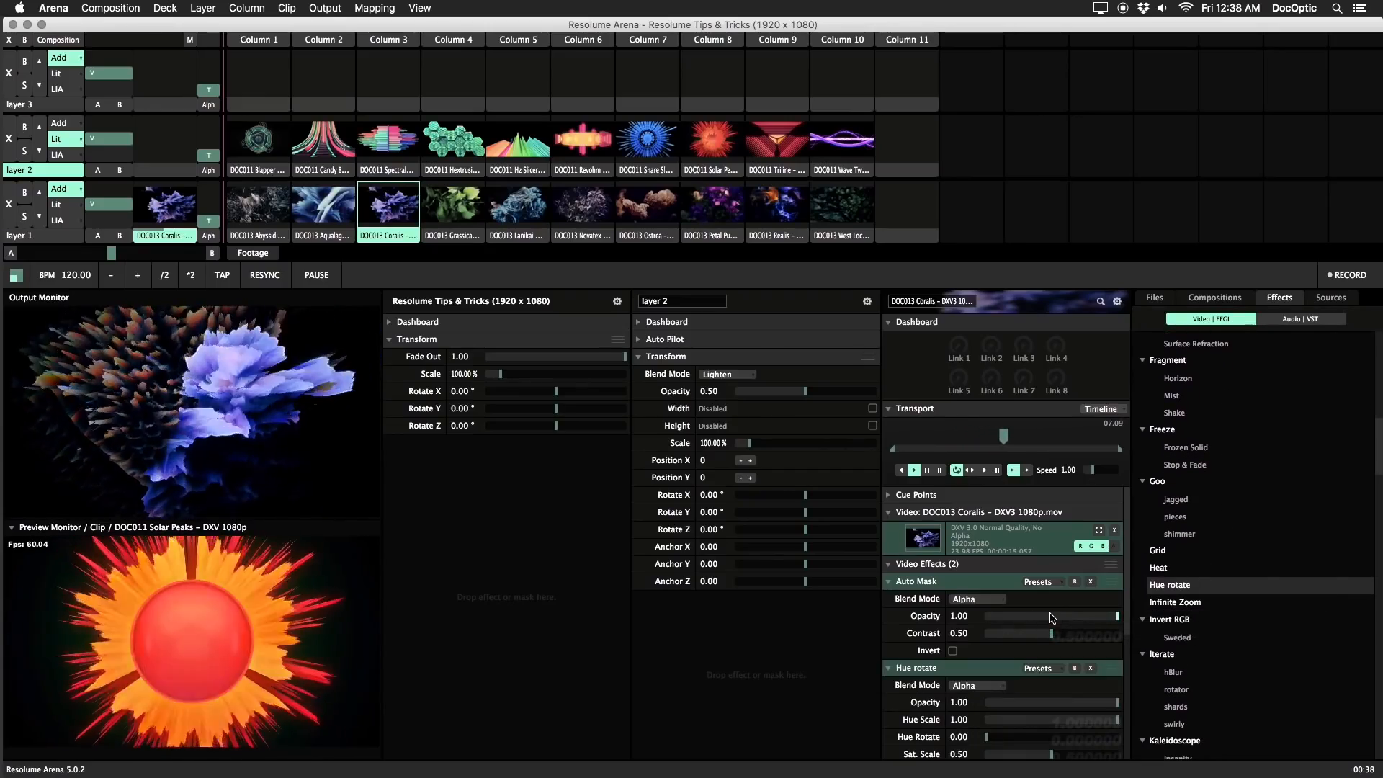
# Link the Hue Rotate parameter to dashboard Link 1 and the Auto Mask Contrast to Link 2
pyautogui.scroll(-2, 972, 638)
pyautogui.moveTo(1008, 697); pyautogui.dragTo(958, 351)
pyautogui.scroll(1, 925, 703)
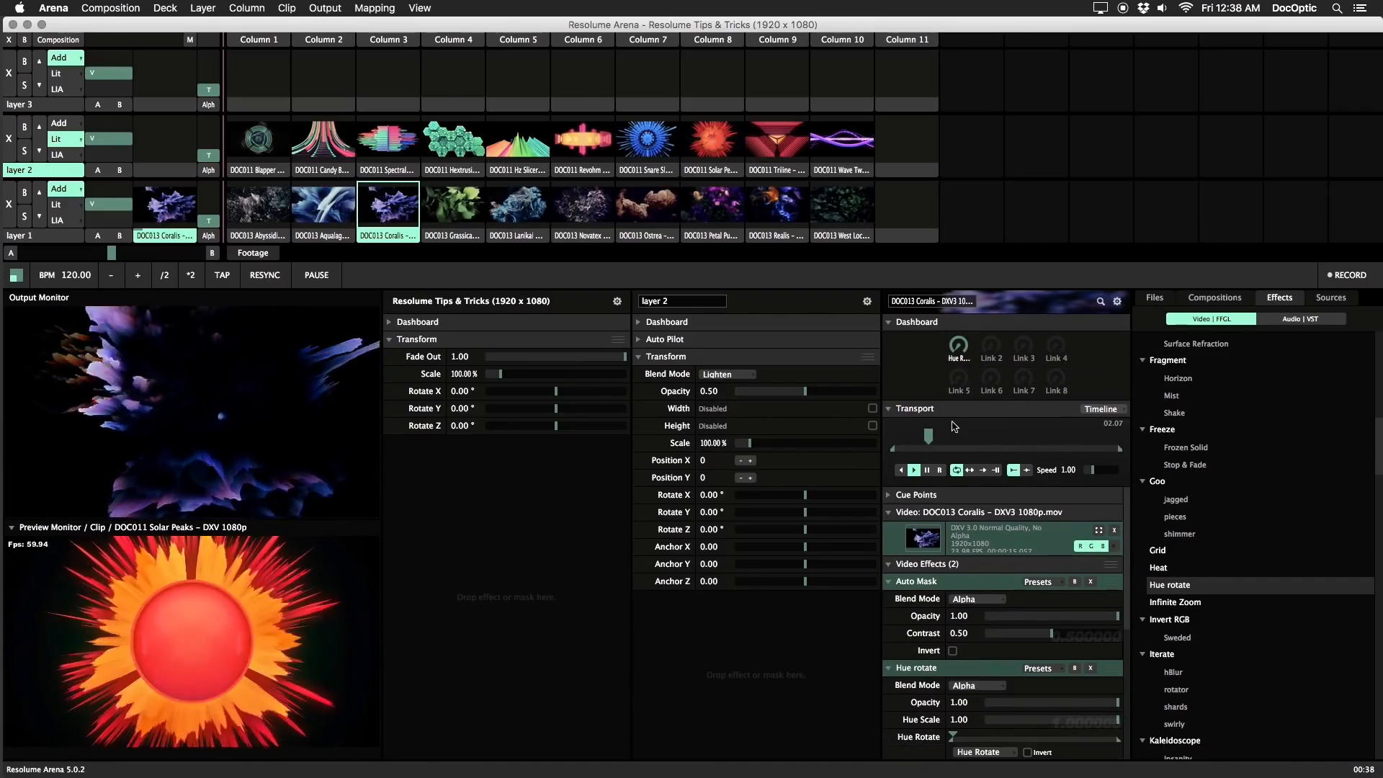
pyautogui.moveTo(1051, 634); pyautogui.dragTo(994, 356)
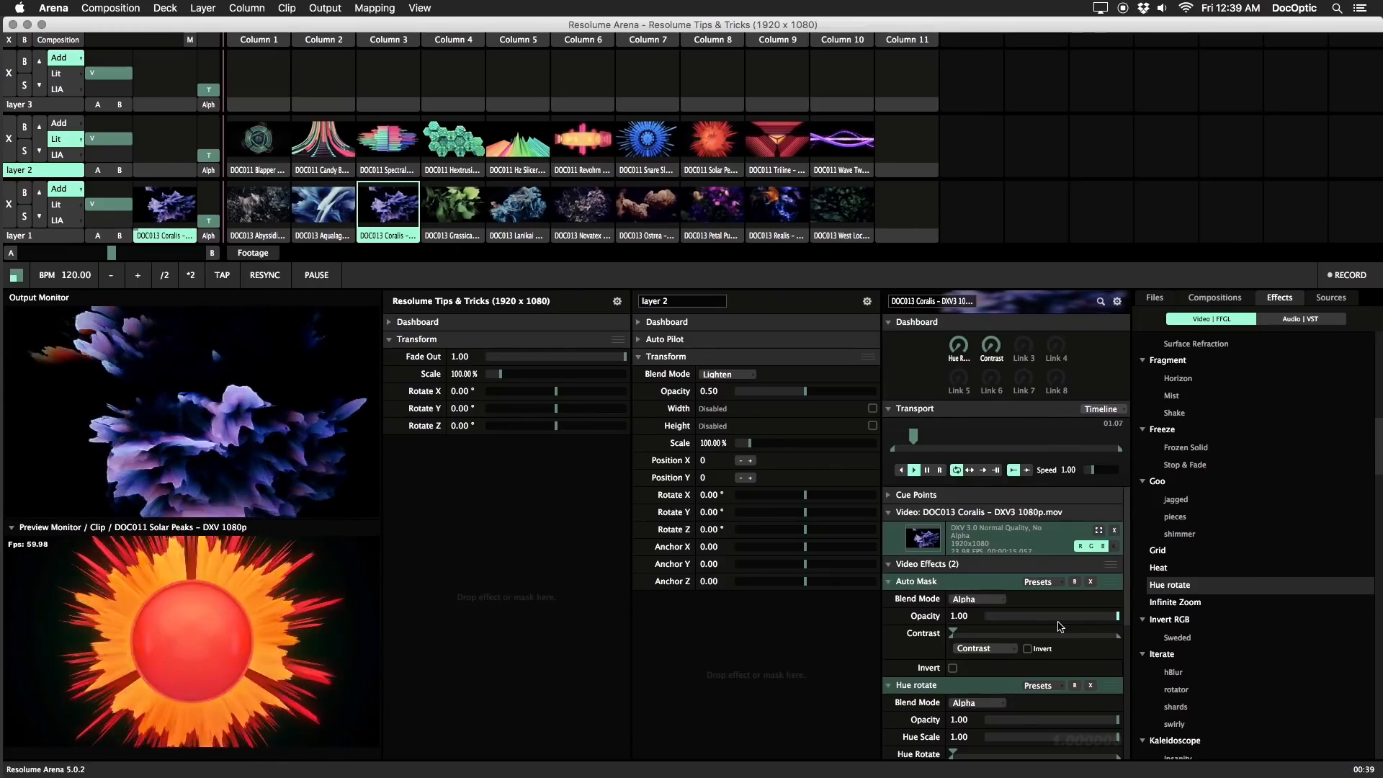
# Save the Hue rotate effect's linked settings as a new preset named Control
pyautogui.click(1048, 686)
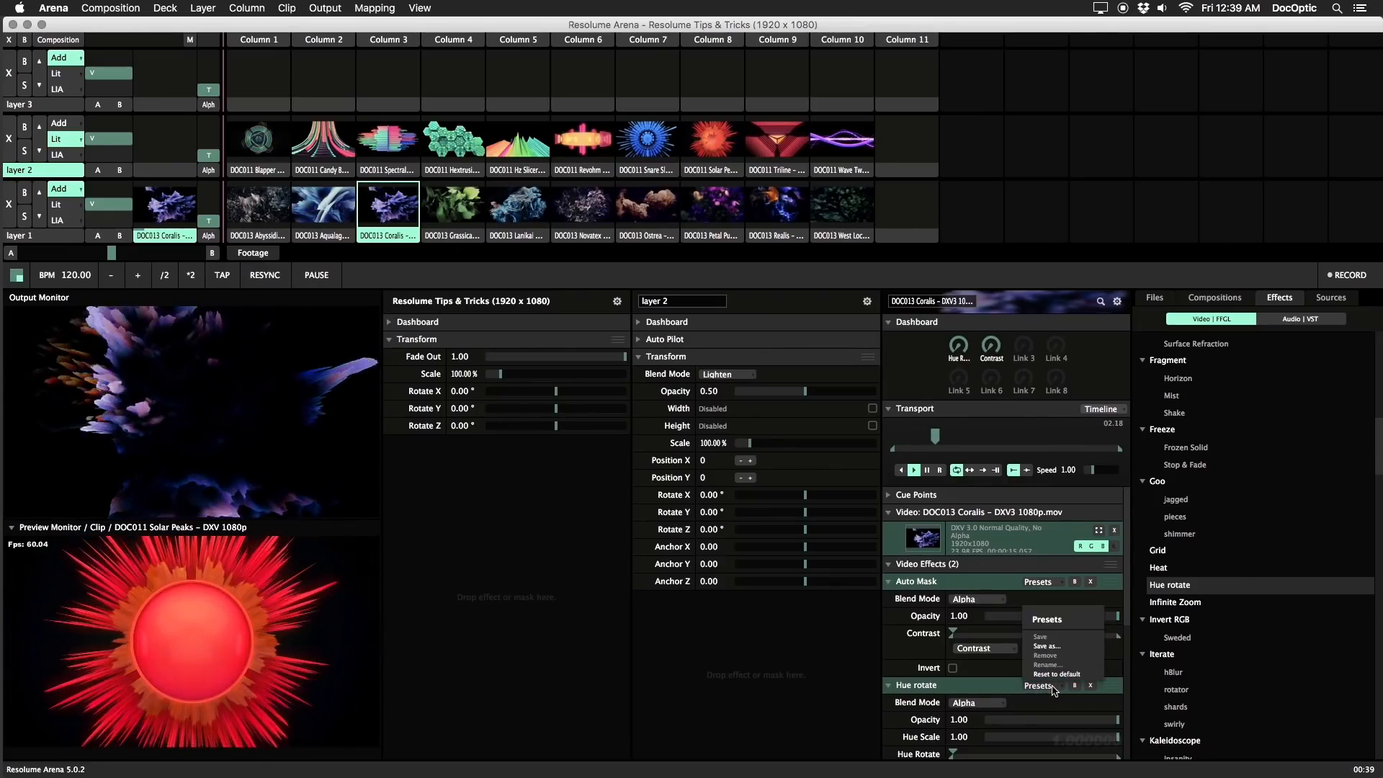
pyautogui.click(1058, 647)
pyautogui.write('Col')
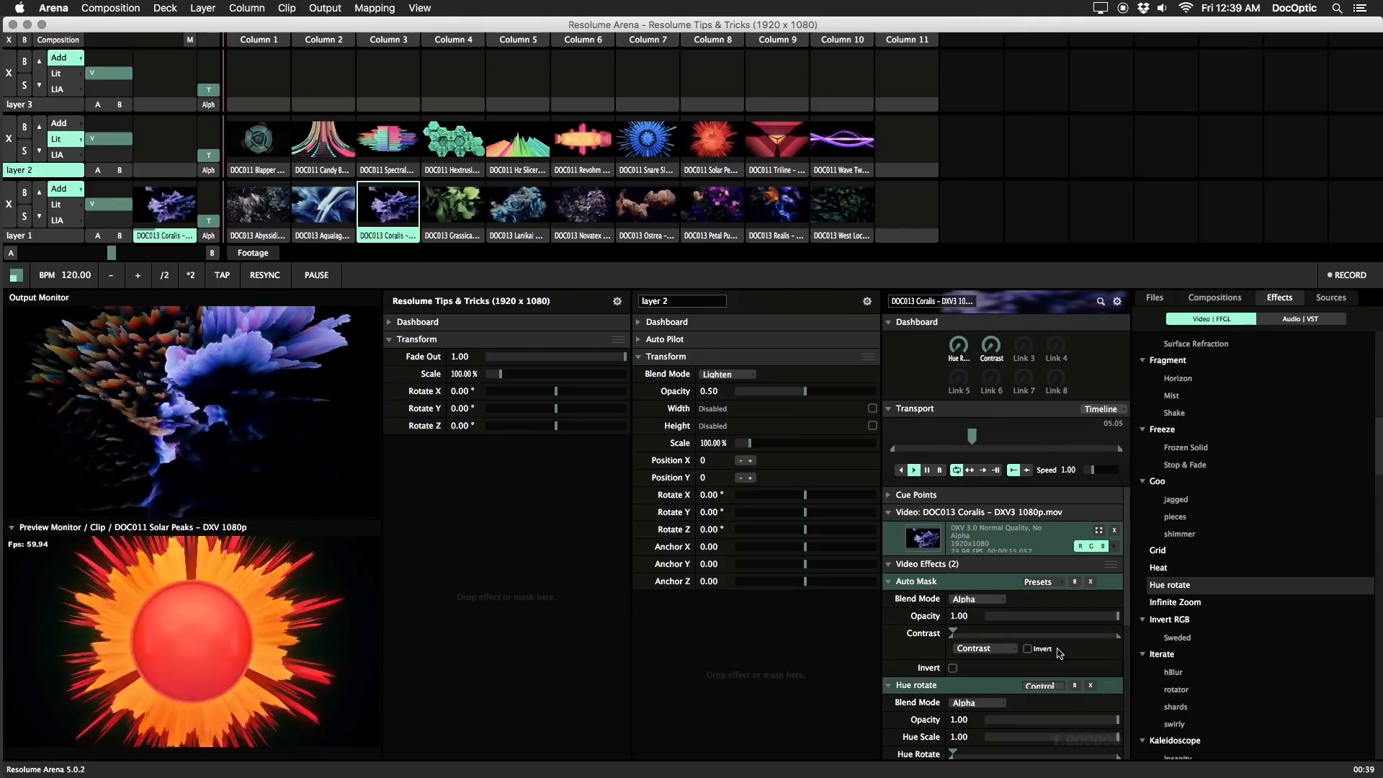
pyautogui.press('Return')
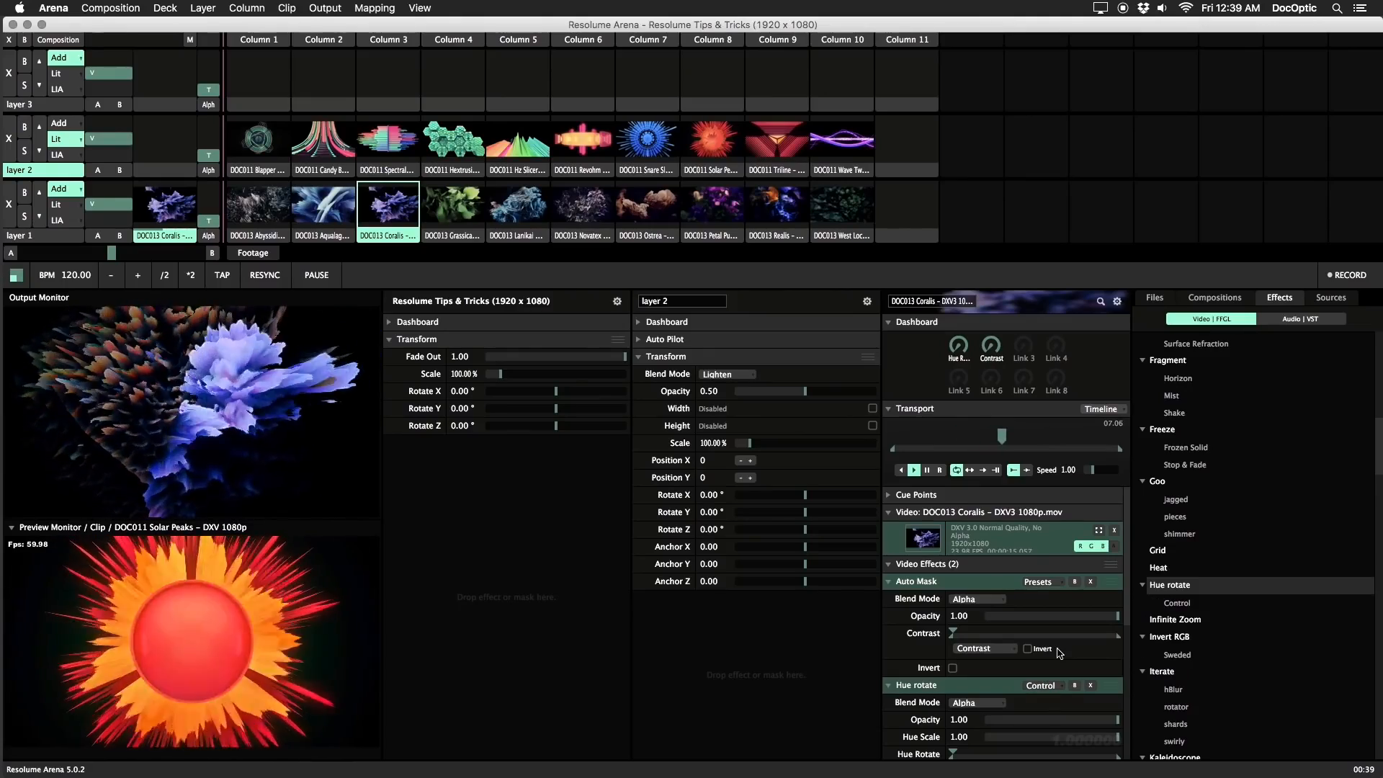
# Save the Auto Mask effect's linked settings as a new preset named Control
pyautogui.click(1049, 582)
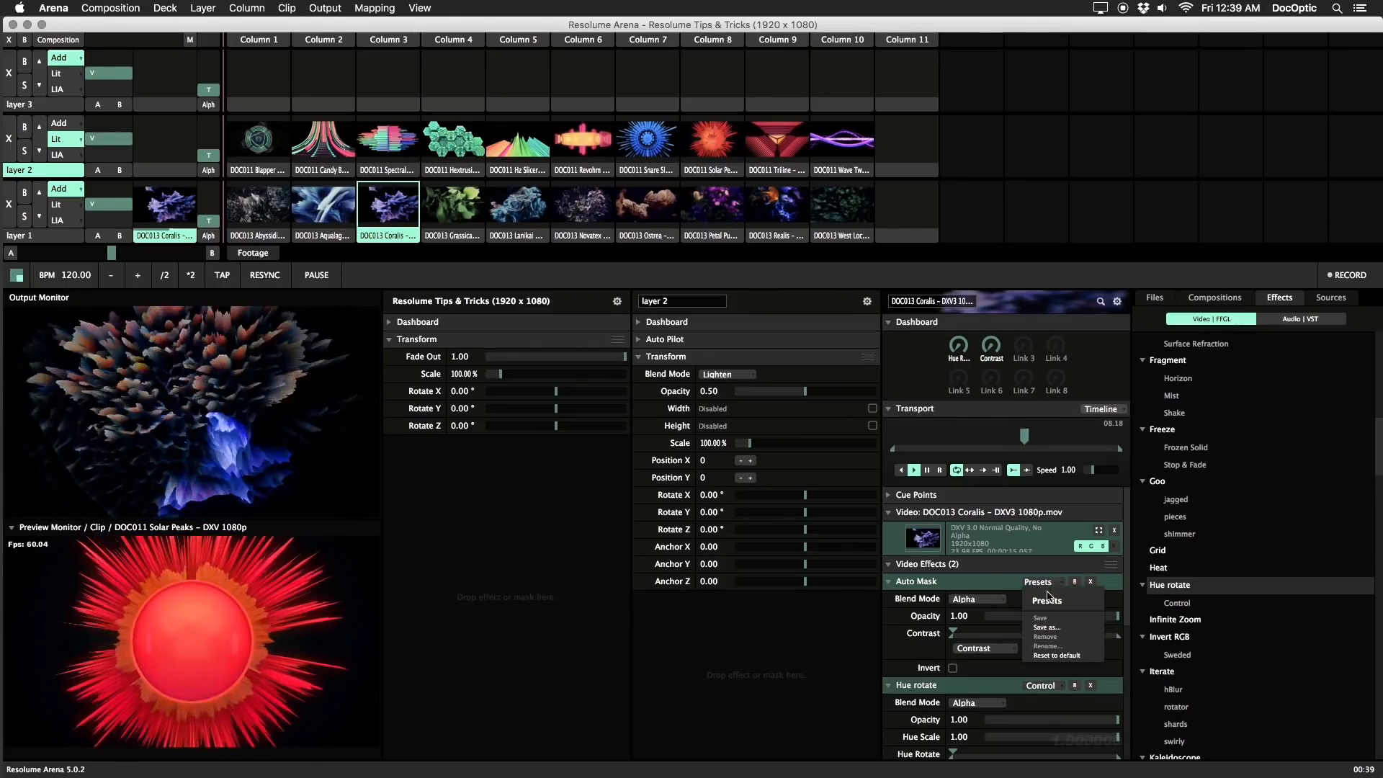
pyautogui.click(1049, 627)
pyautogui.write('Clntrol')
pyautogui.press('Return')
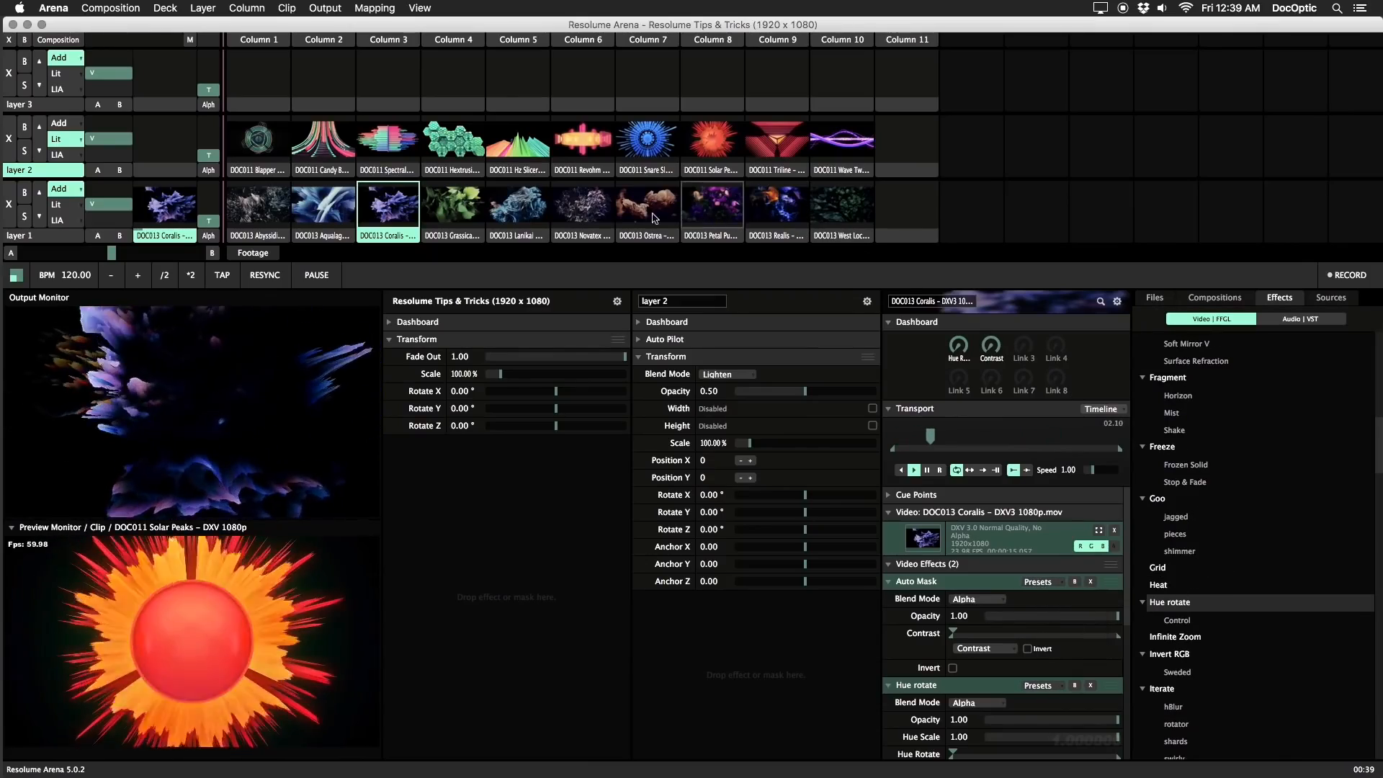
# Play the Grassica clip in layer 1, adding the Hue rotate Control preset, and expand its dashboard
pyautogui.click(474, 216)
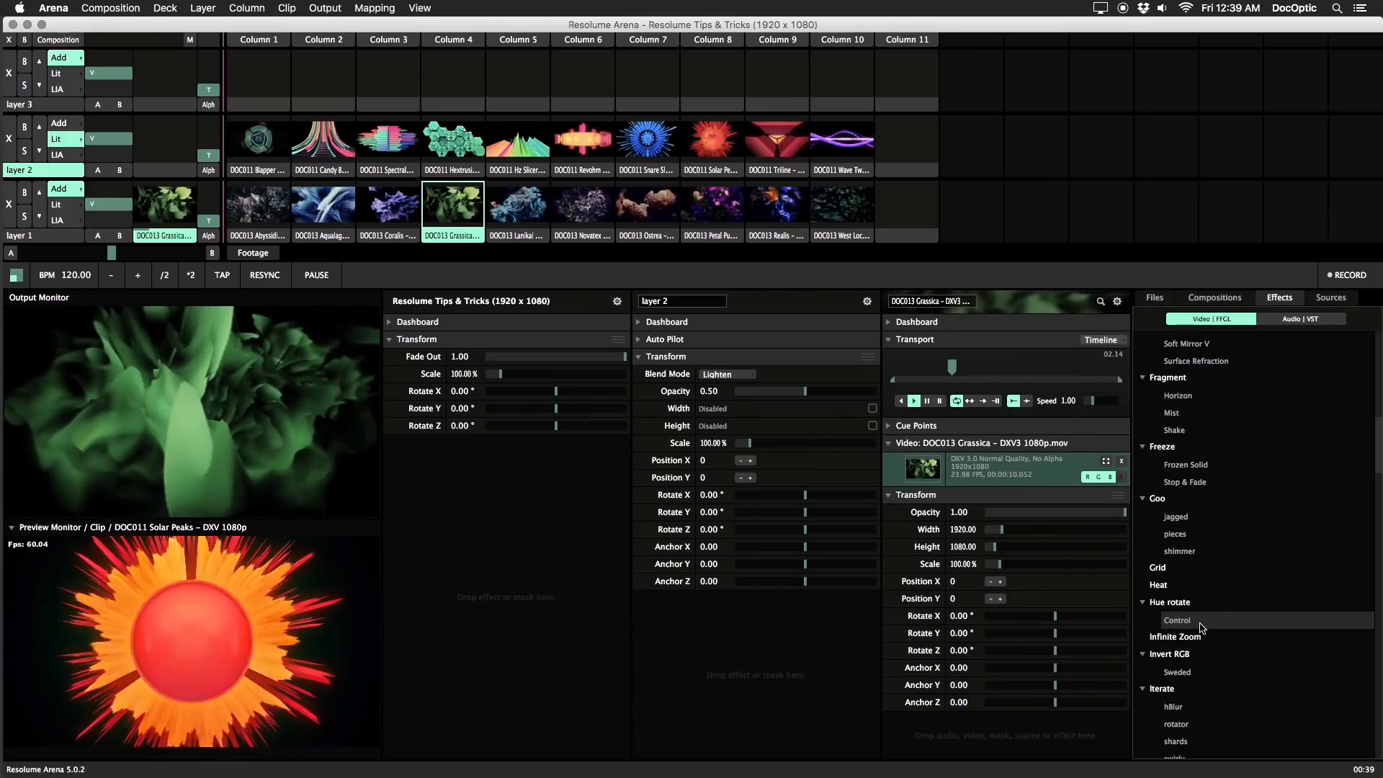
pyautogui.moveTo(1205, 627); pyautogui.dragTo(1075, 601)
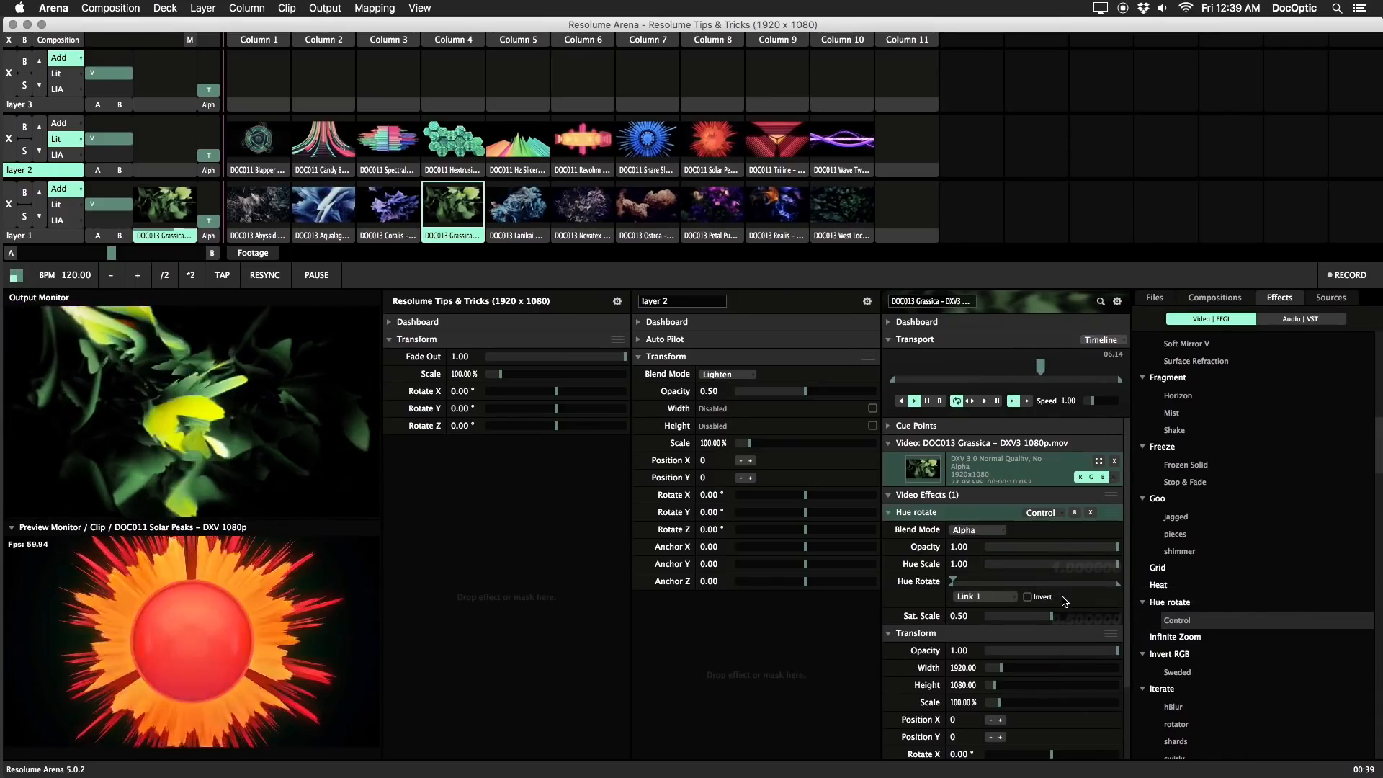
pyautogui.click(889, 322)
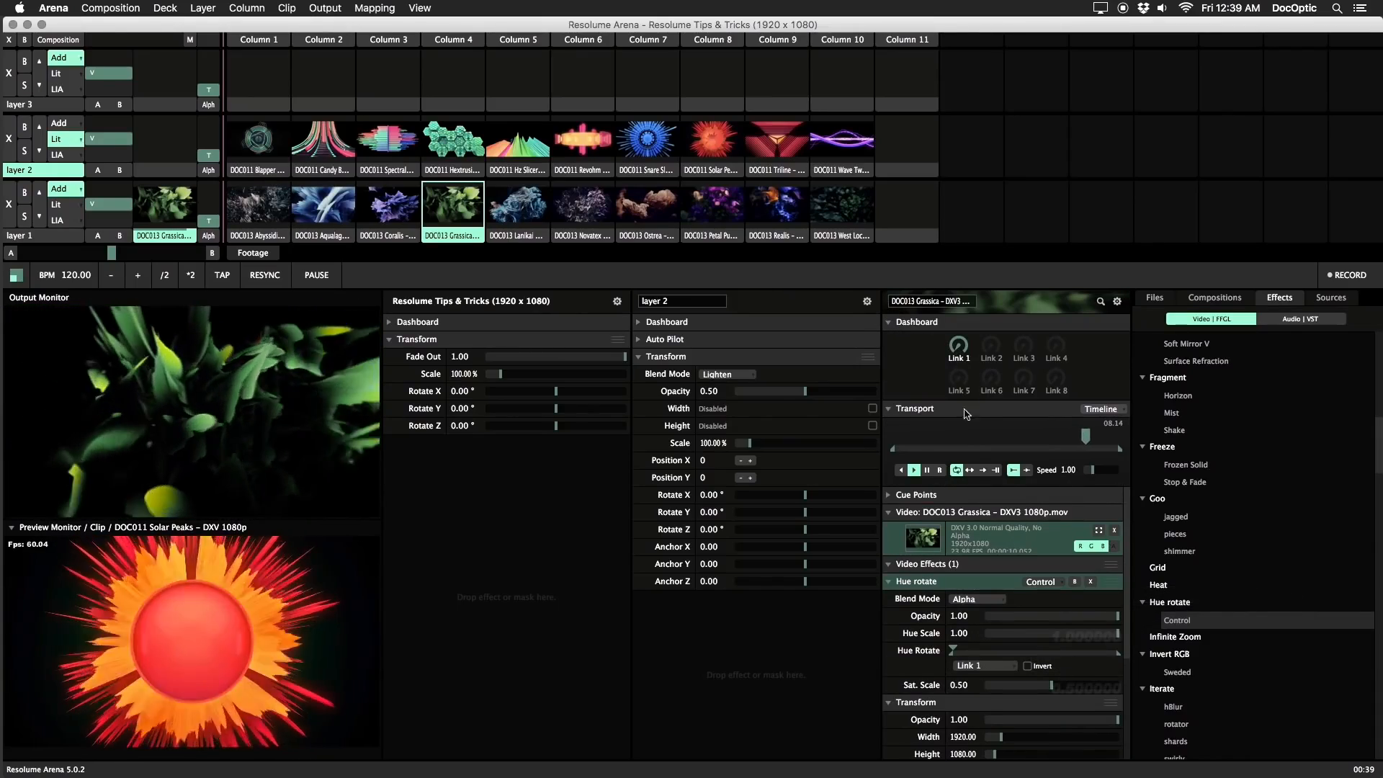
# Reassign the Grassica clip's Hue Rotate parameter to dashboard Link 8 and try out that knob
pyautogui.scroll(-1, 999, 647)
pyautogui.click(984, 659)
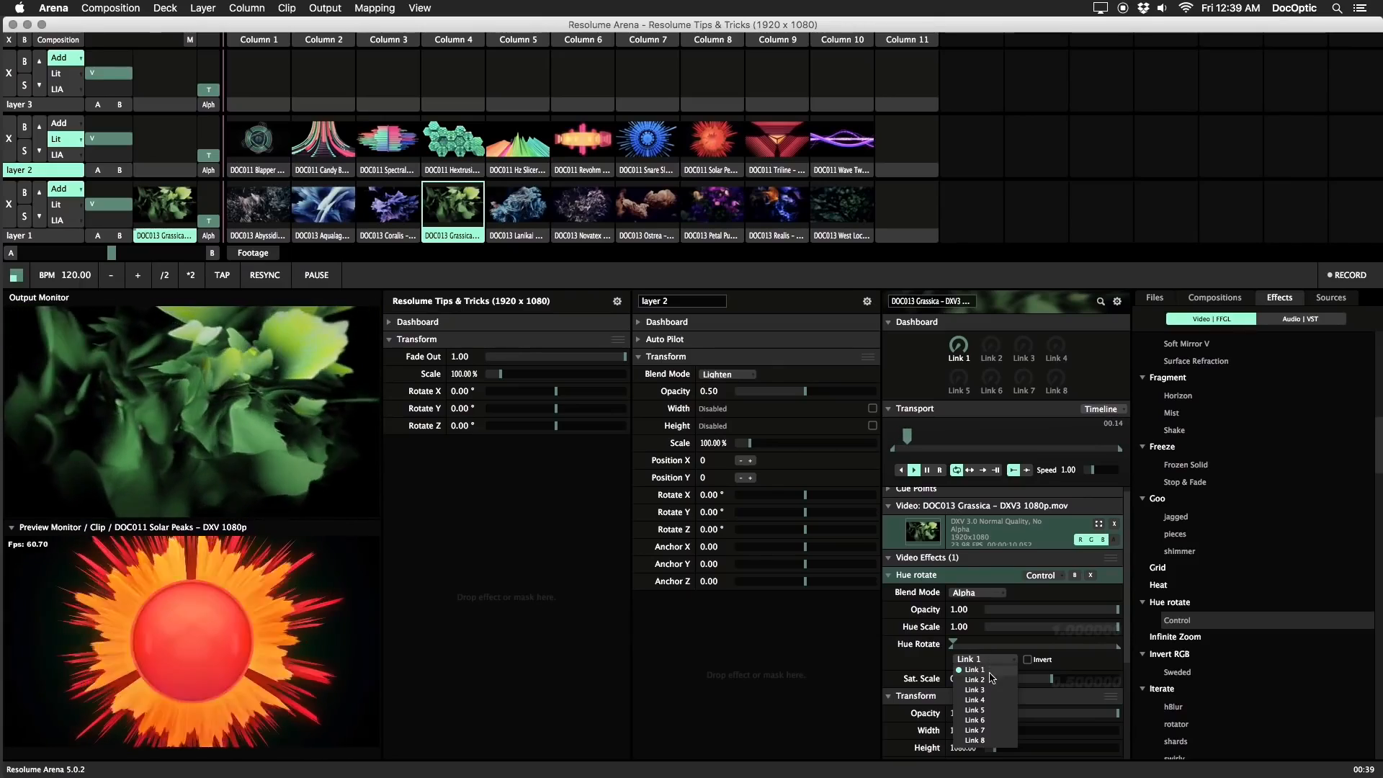
pyautogui.click(975, 740)
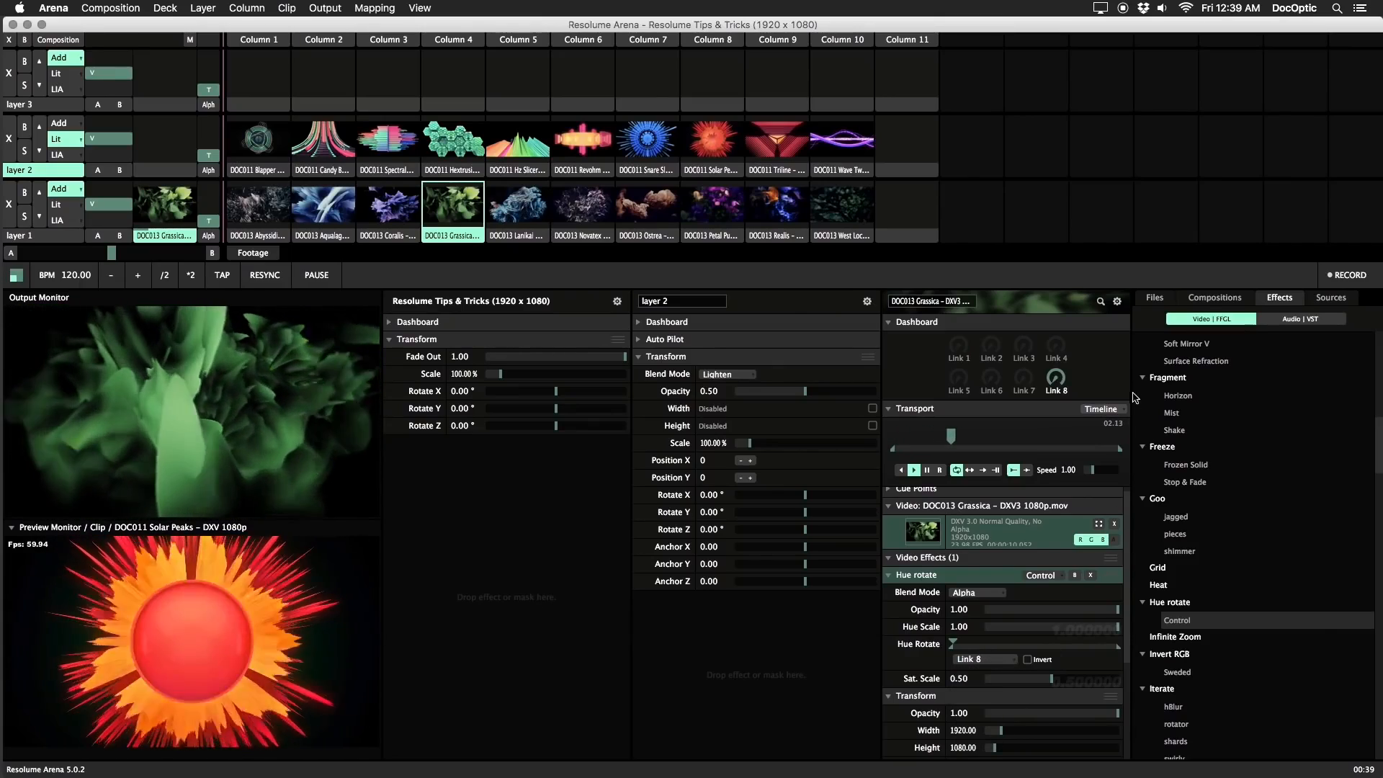
pyautogui.moveTo(1055, 380)
pyautogui.mouseDown()
pyautogui.moveTo(1057, 303)
pyautogui.moveTo(1057, 418)
pyautogui.moveTo(1057, 385)
pyautogui.mouseUp()
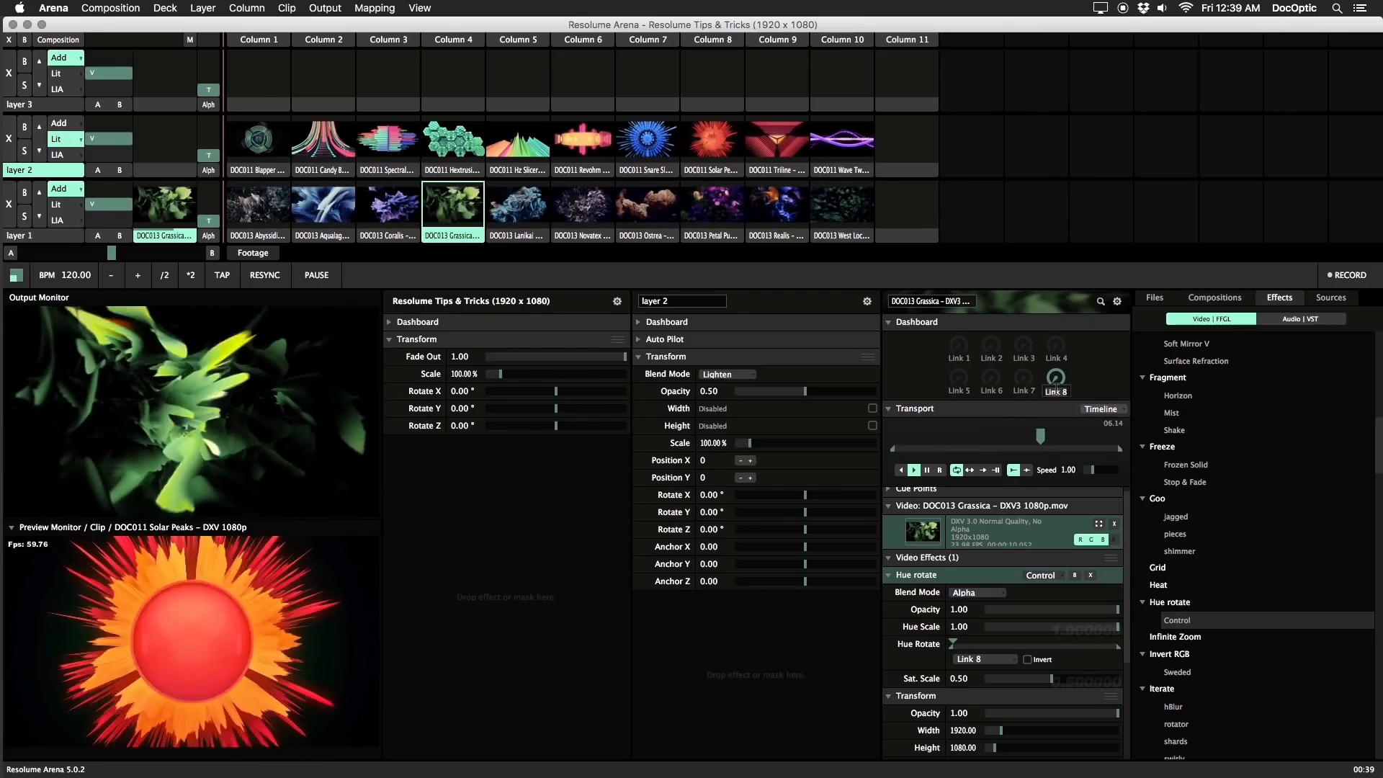
# Rename the Grassica clip's dashboard Link 8 knob to Color
pyautogui.write('lor')
pyautogui.press('Return')
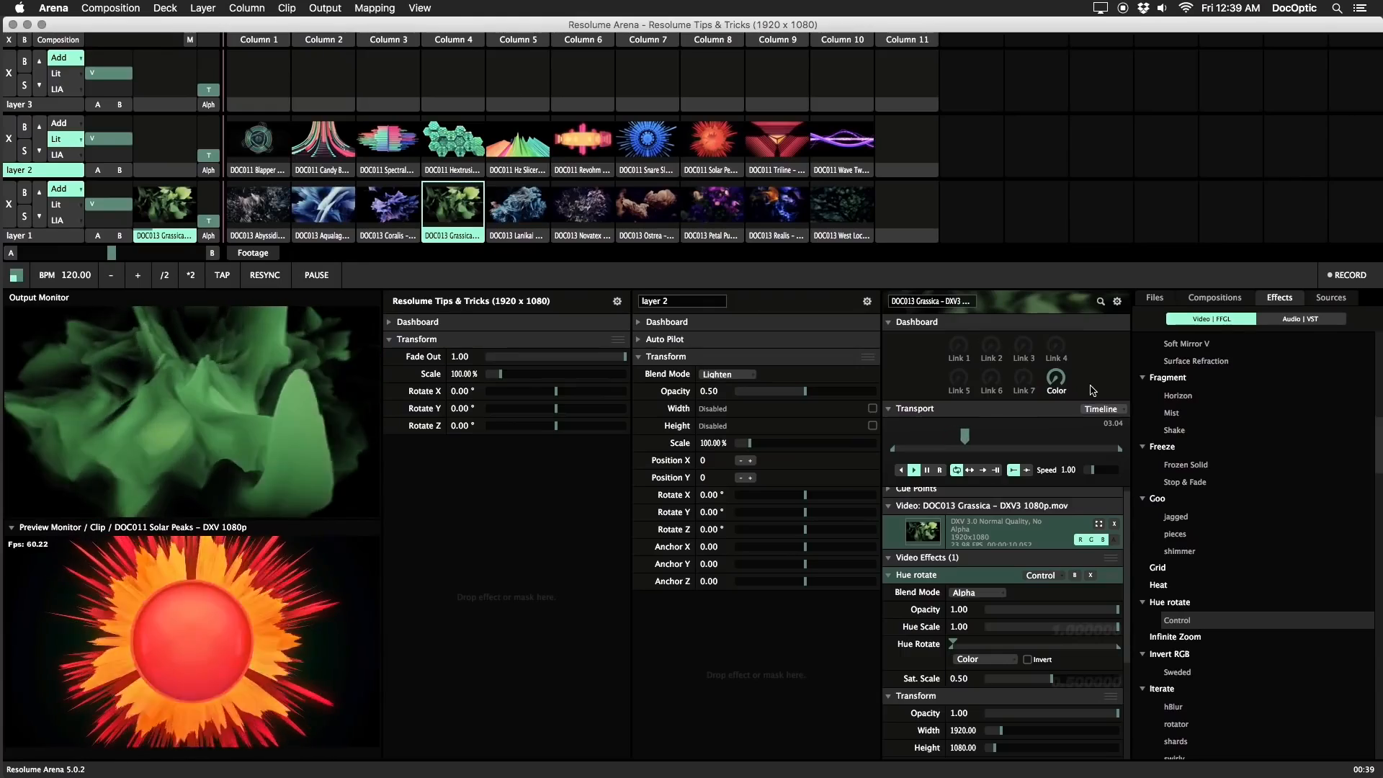
# Add the Auto Mask Control preset to the Grassica clip and rename its dashboard Link 2 knob to Mask
pyautogui.scroll(15, 1248, 425)
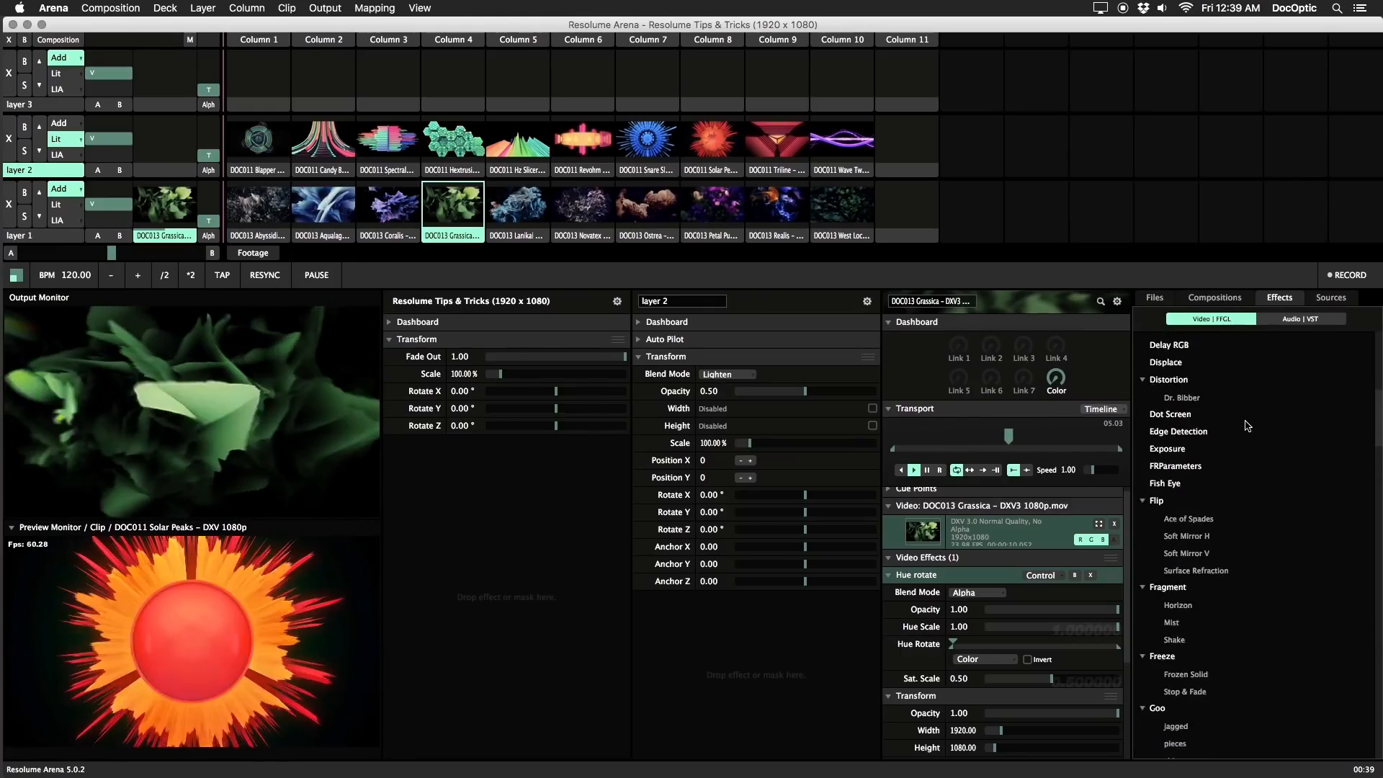
pyautogui.moveTo(1201, 427); pyautogui.dragTo(1067, 506)
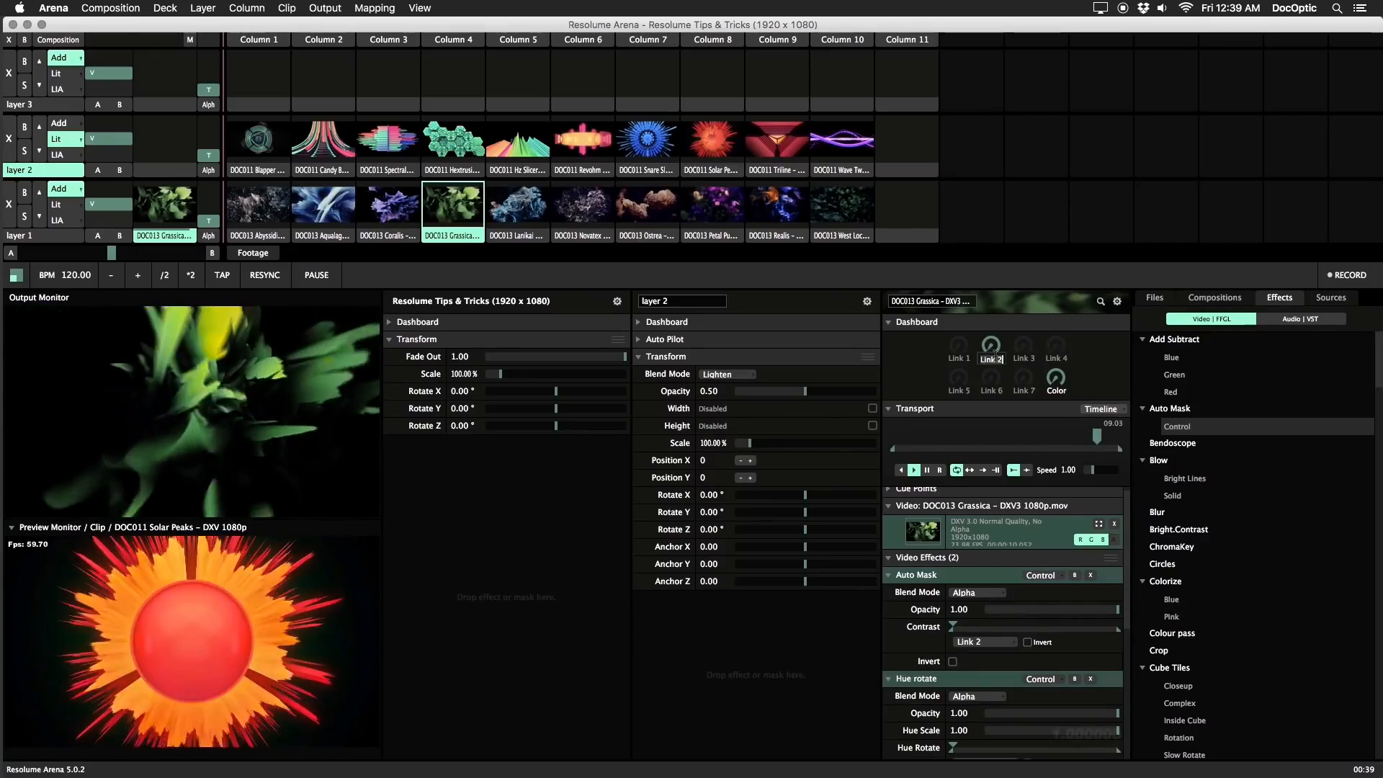
pyautogui.write('Mask')
pyautogui.press('Return')
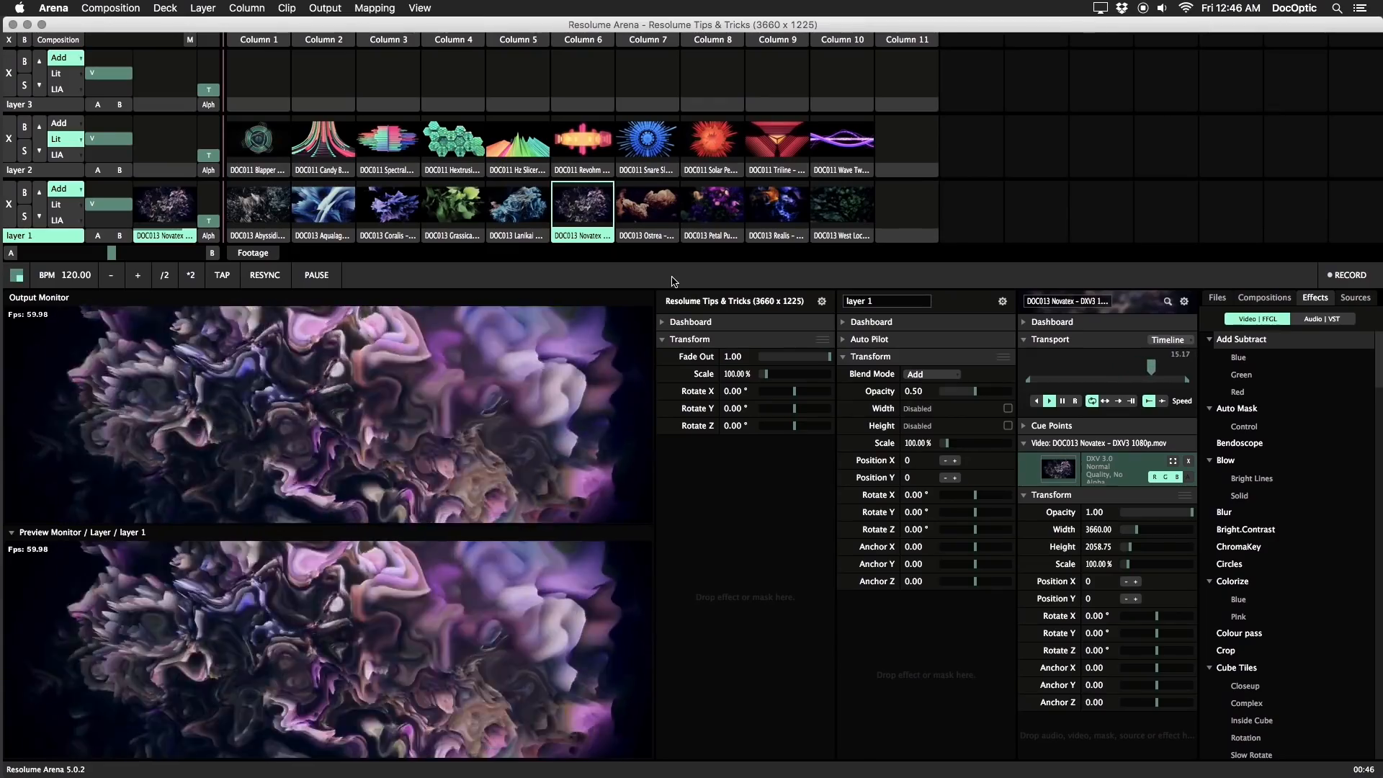
# Halve the composition size in its settings, entering 3660/2 as the width and bringing the height to 612
pyautogui.click(110, 8)
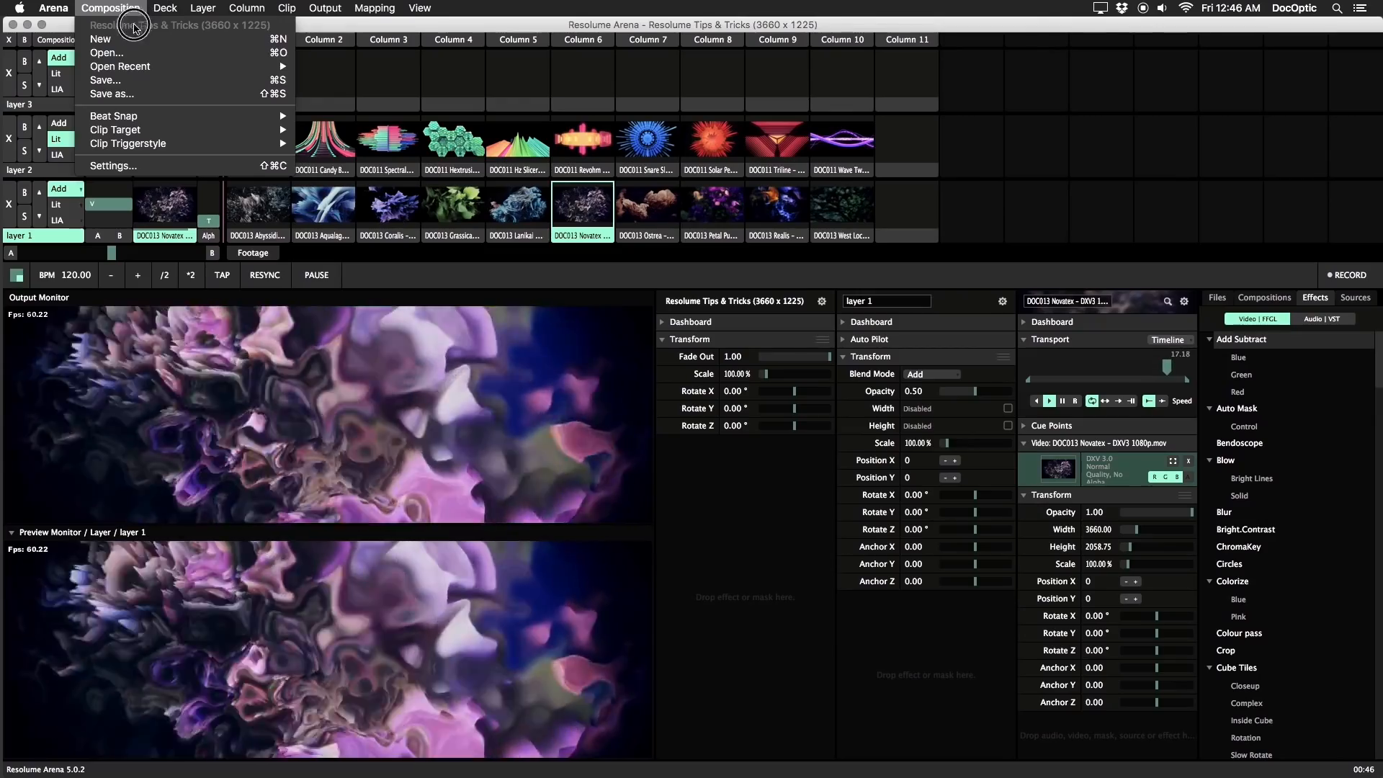
pyautogui.click(173, 167)
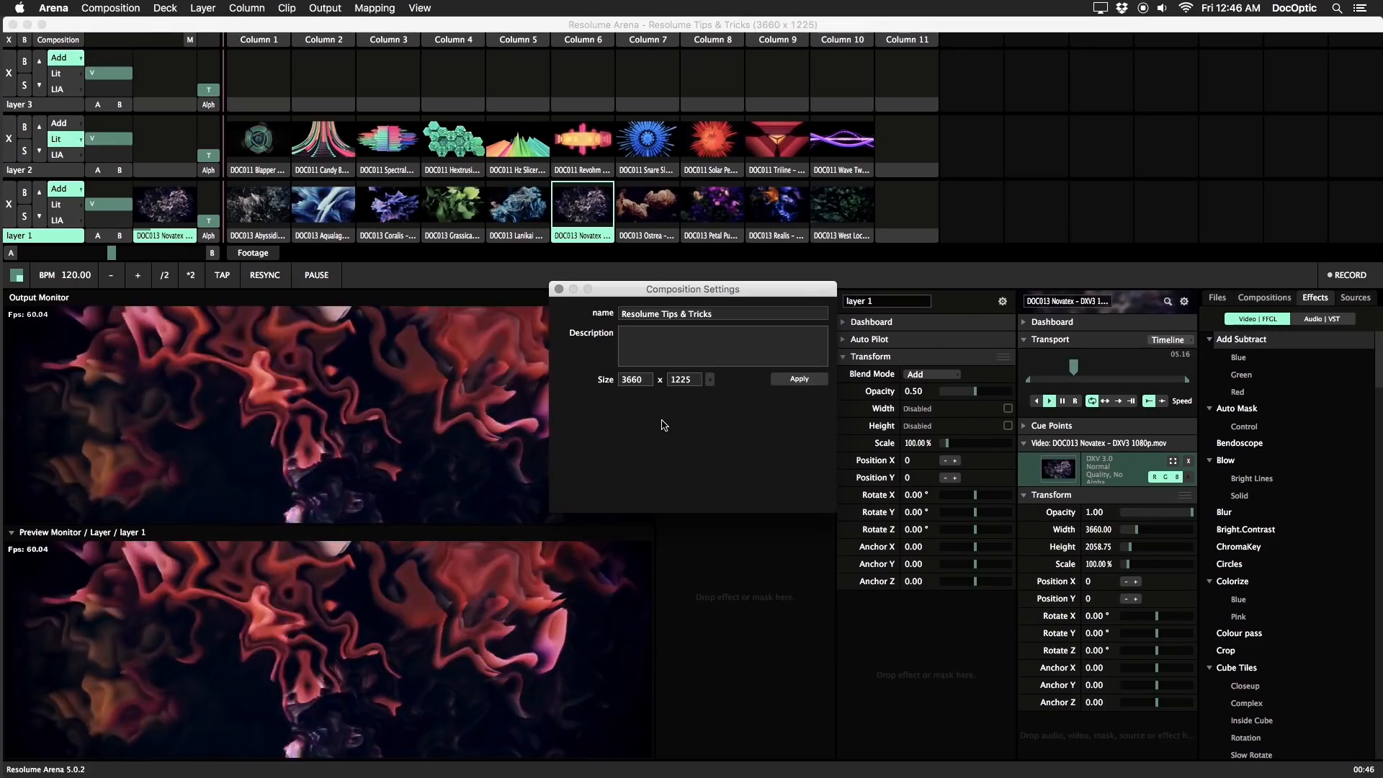
pyautogui.click(648, 381)
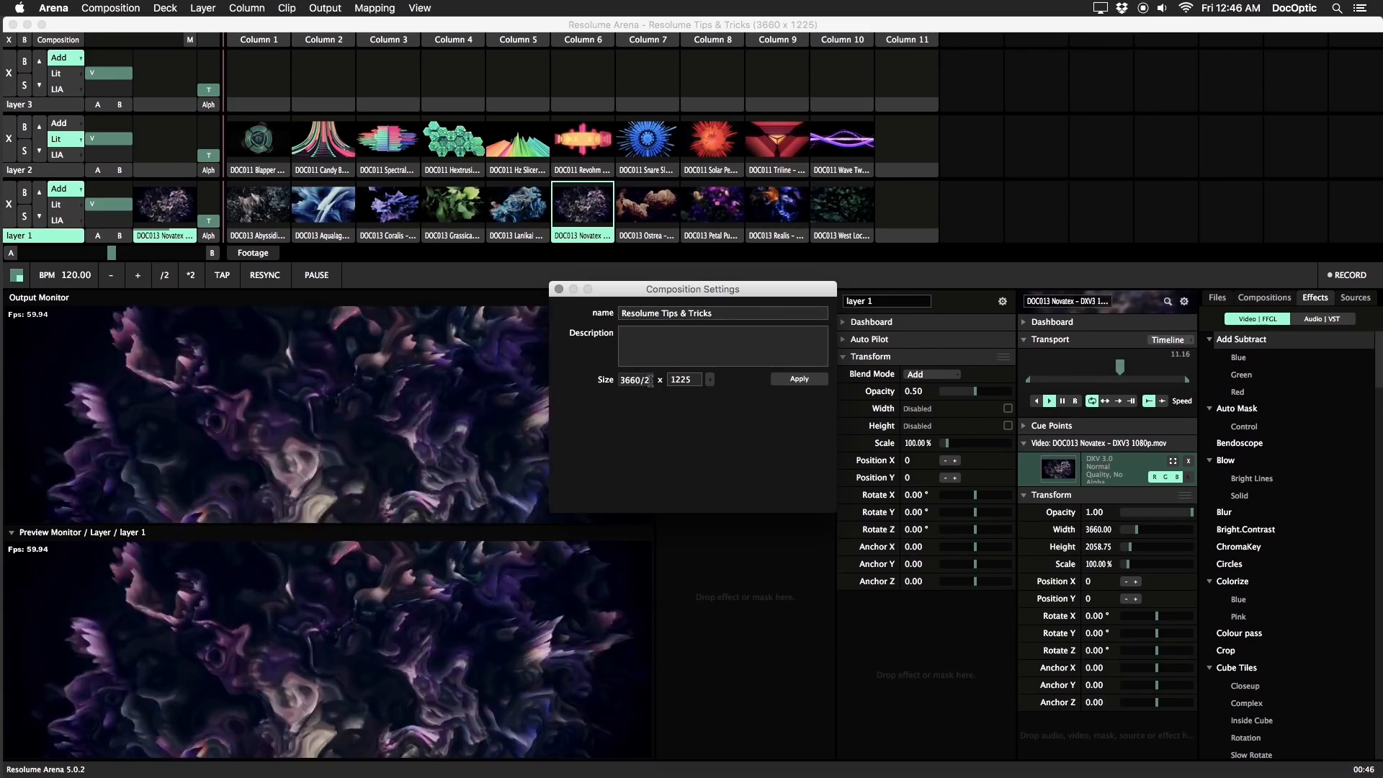
pyautogui.press('Return')
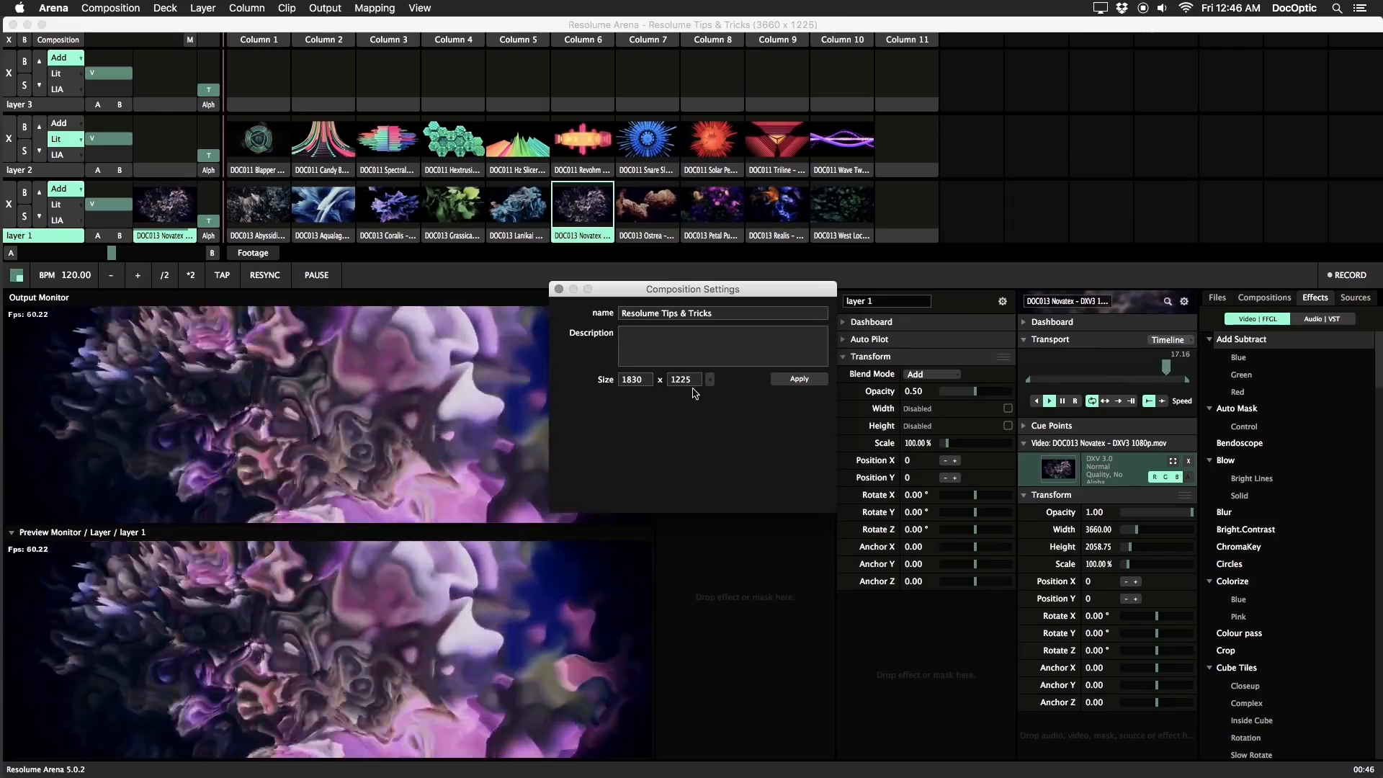
pyautogui.click(695, 380)
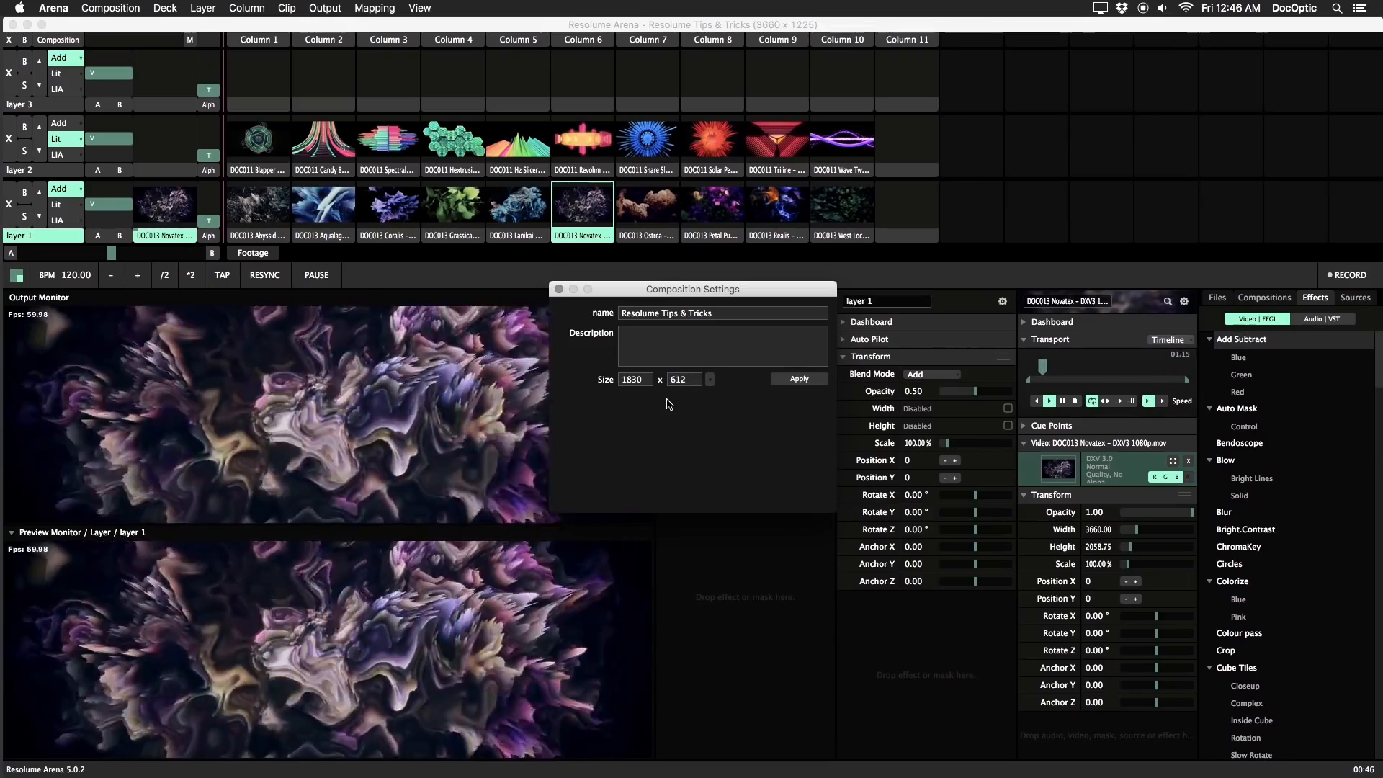
pyautogui.click(648, 382)
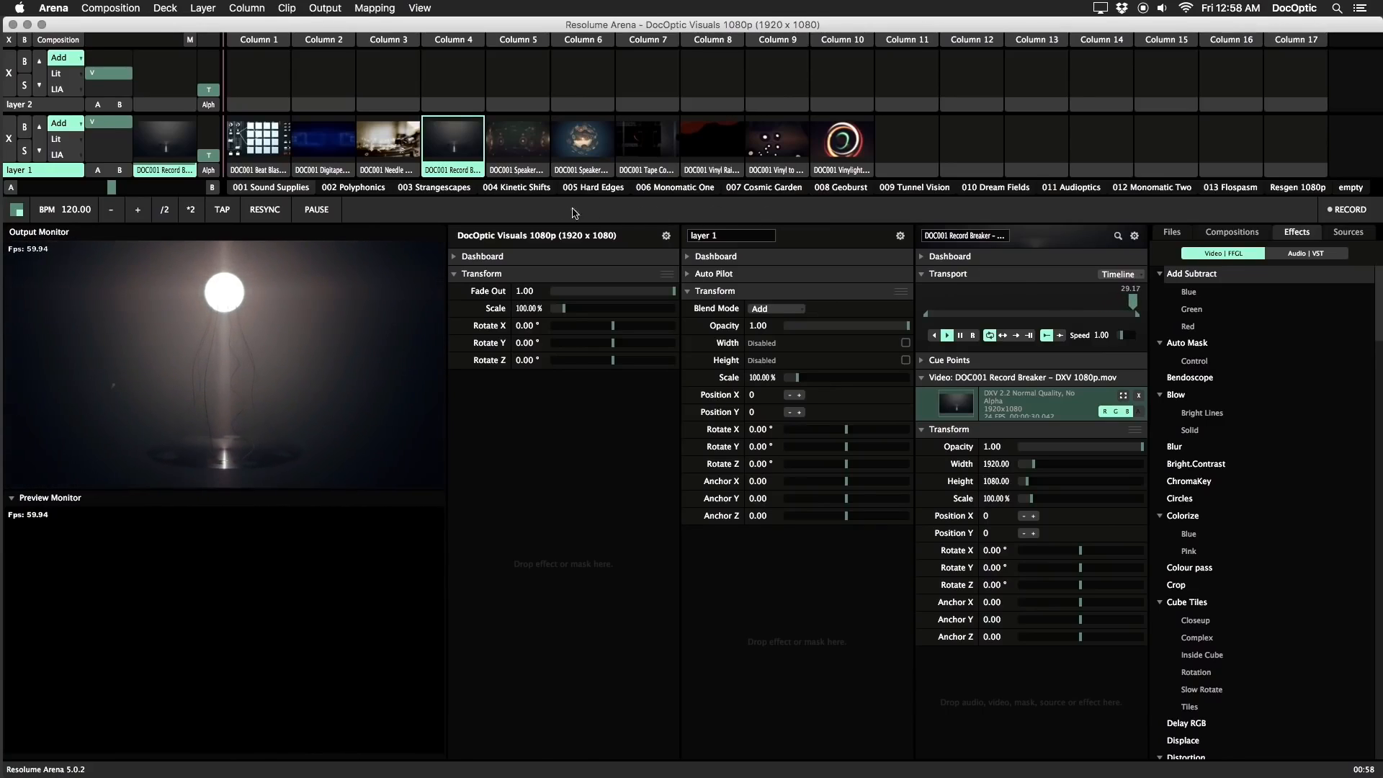
# Look through the decks 002 Polyphonics, 004 Kinetic Shifts, 006 Monomatic One, 008 Geoburst and 010 Dream Fields
pyautogui.click(353, 187)
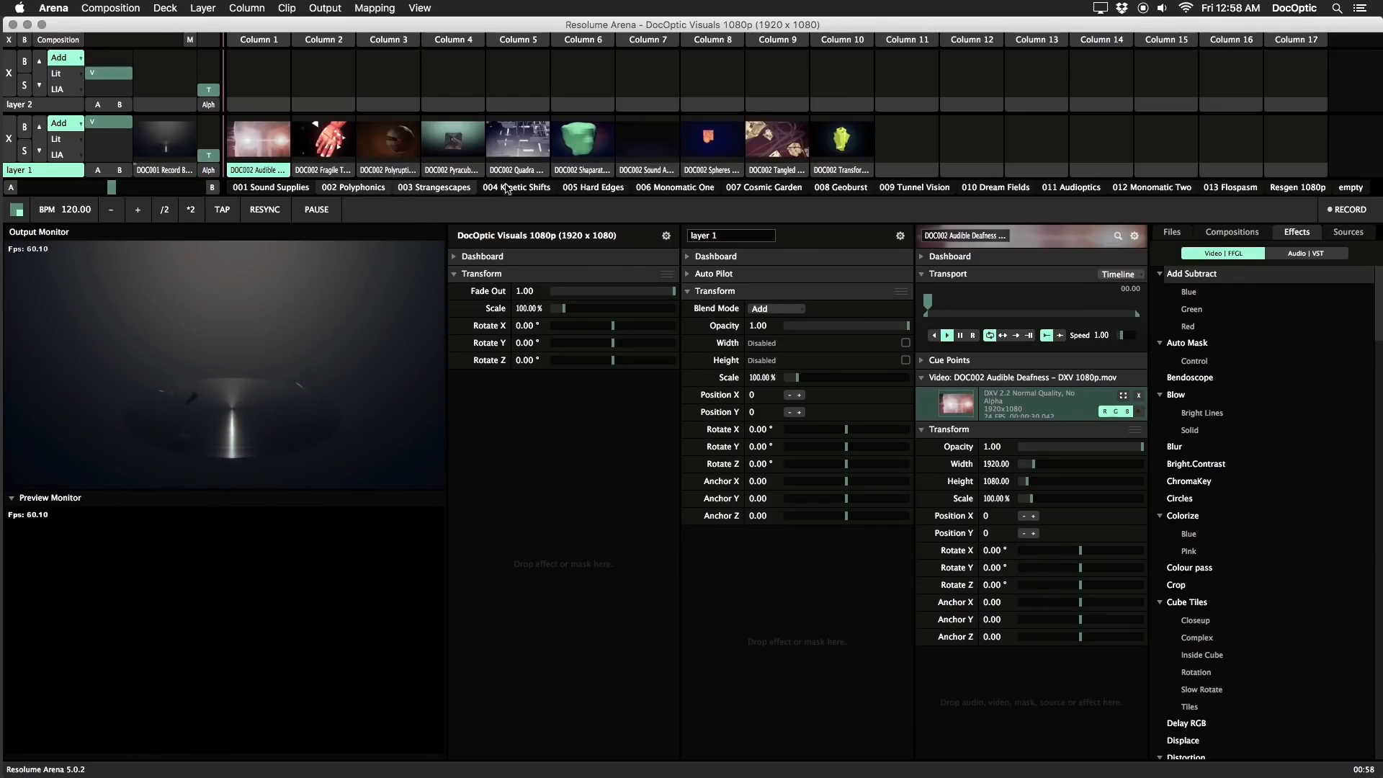
pyautogui.click(490, 188)
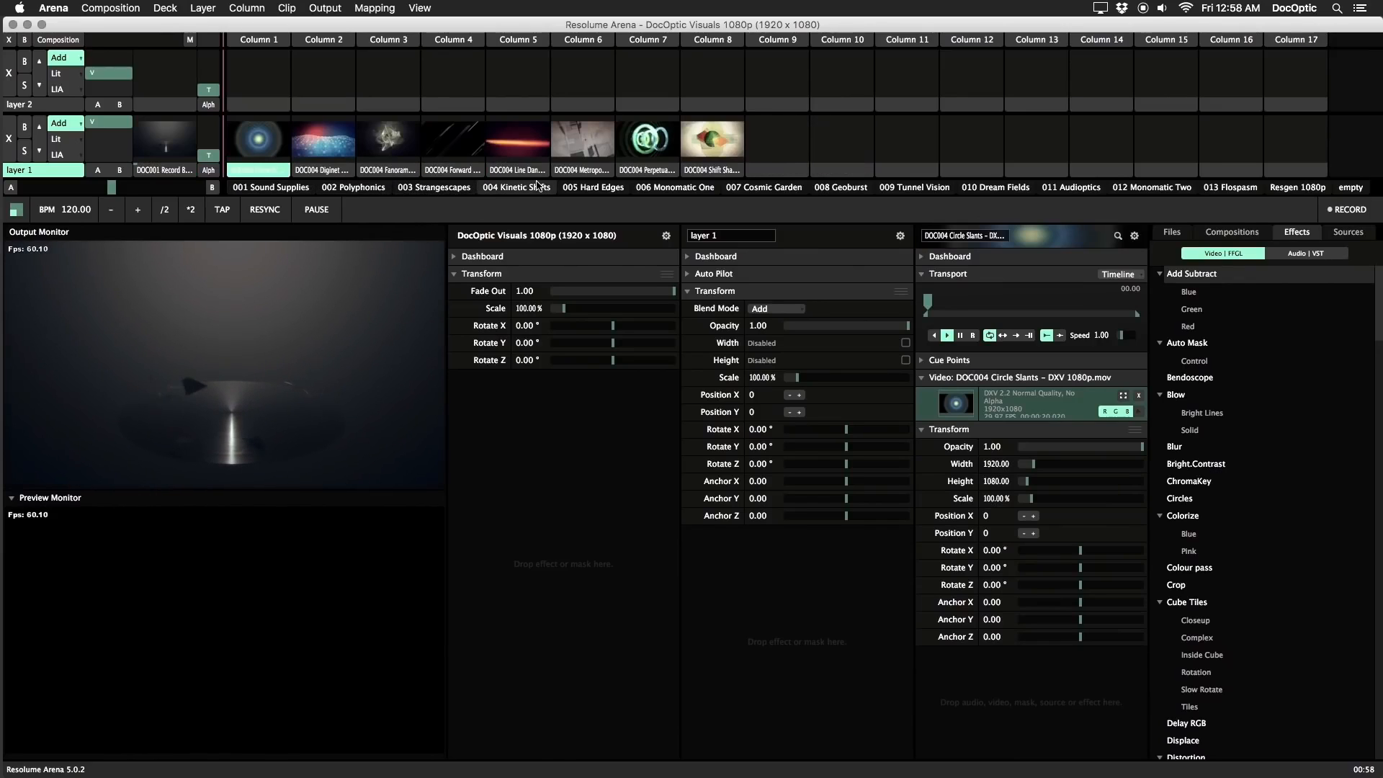
pyautogui.click(634, 189)
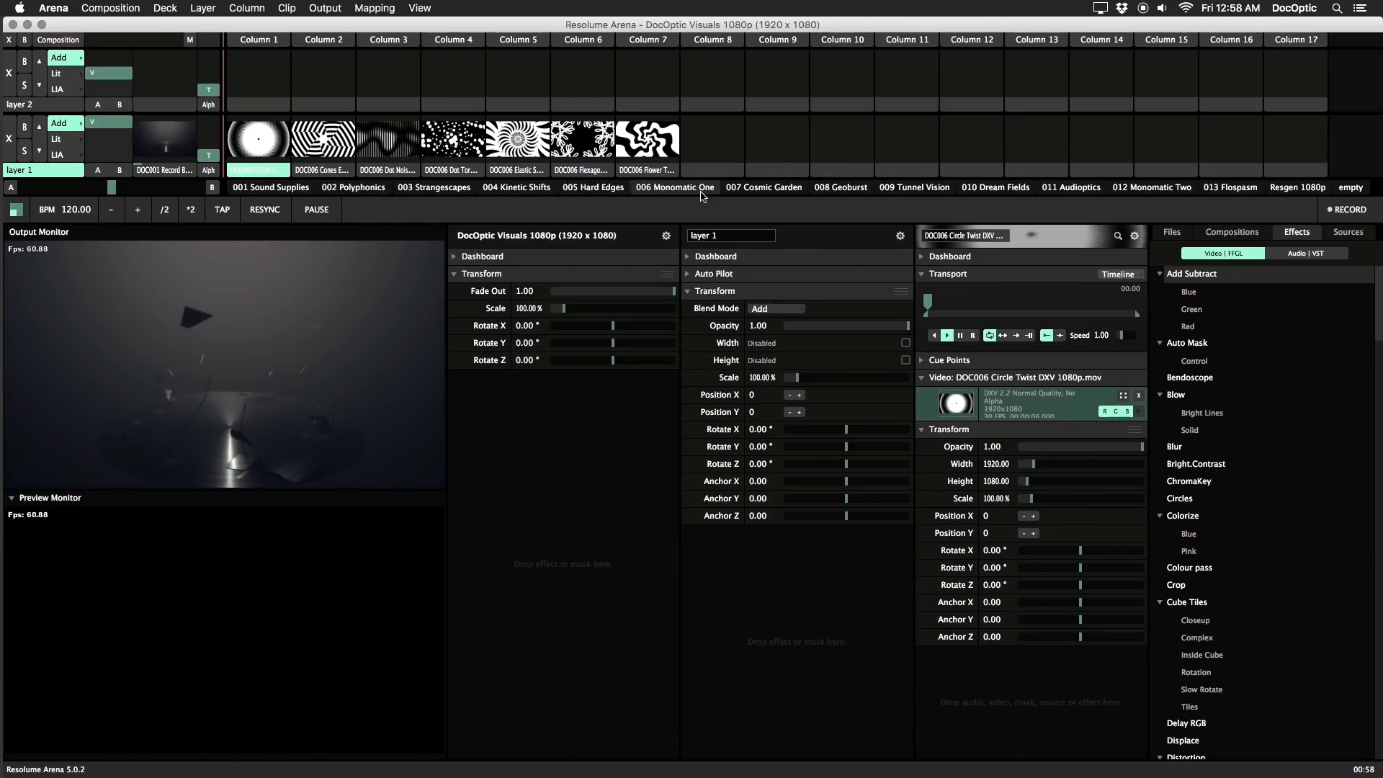
pyautogui.click(851, 190)
pyautogui.click(1011, 190)
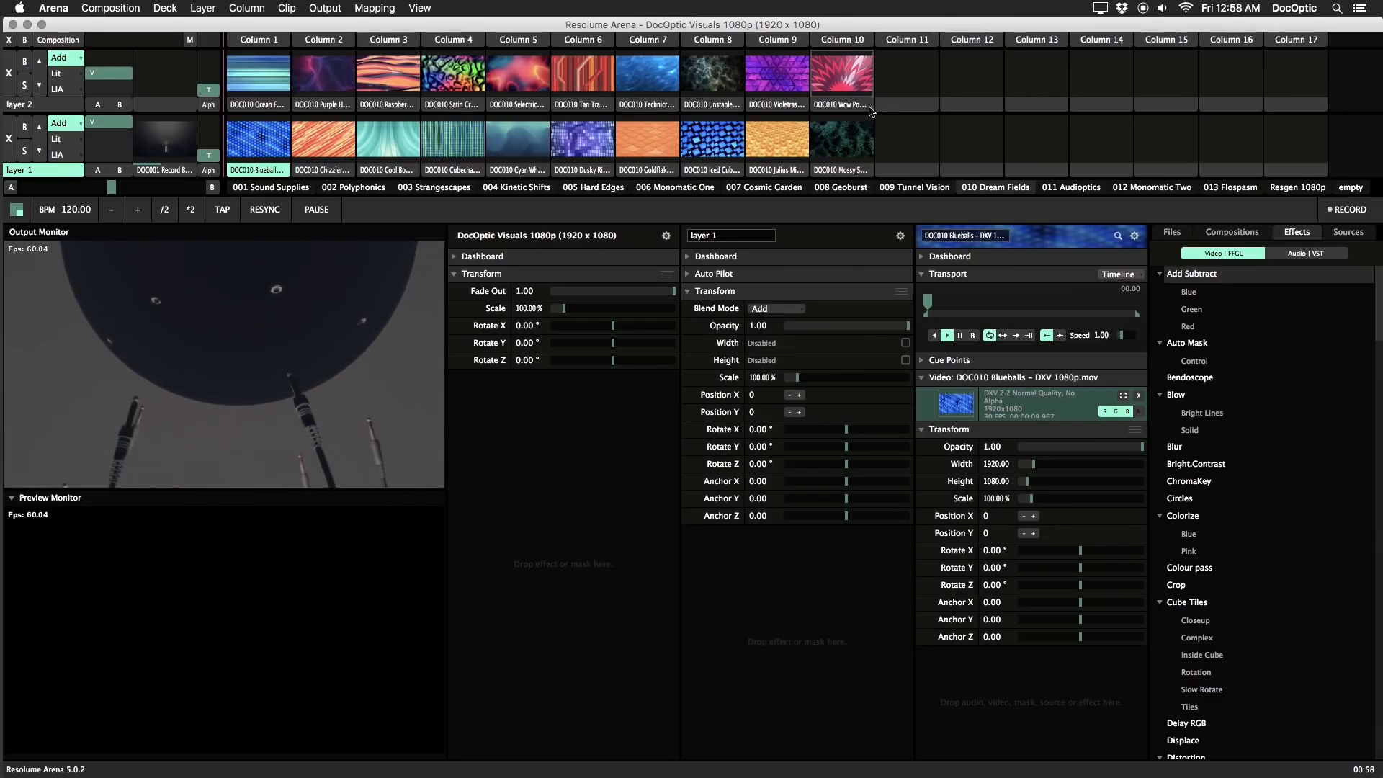
# Examine the list of decks stored under the DocOptic Visuals 1080p composition in the compositions browser
pyautogui.click(1246, 234)
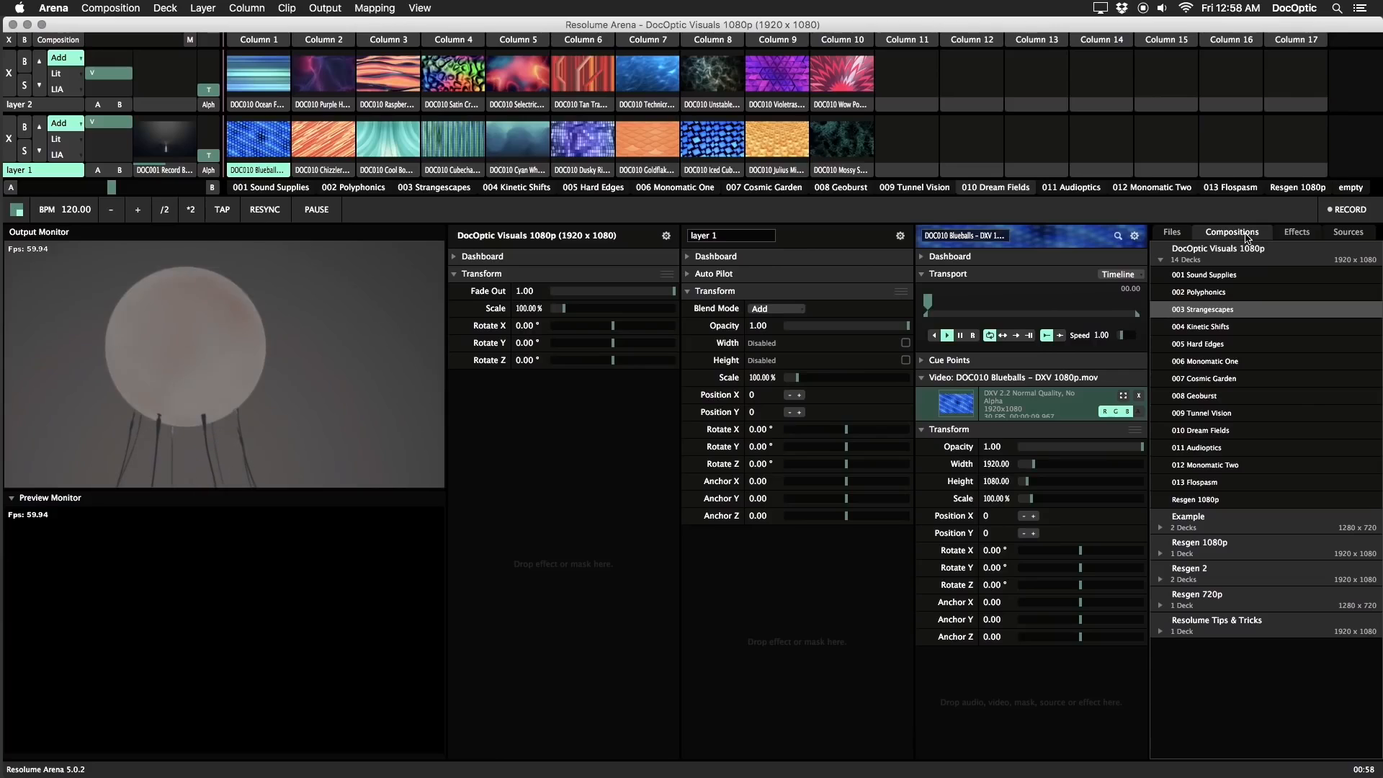
pyautogui.click(1161, 260)
pyautogui.click(1161, 260)
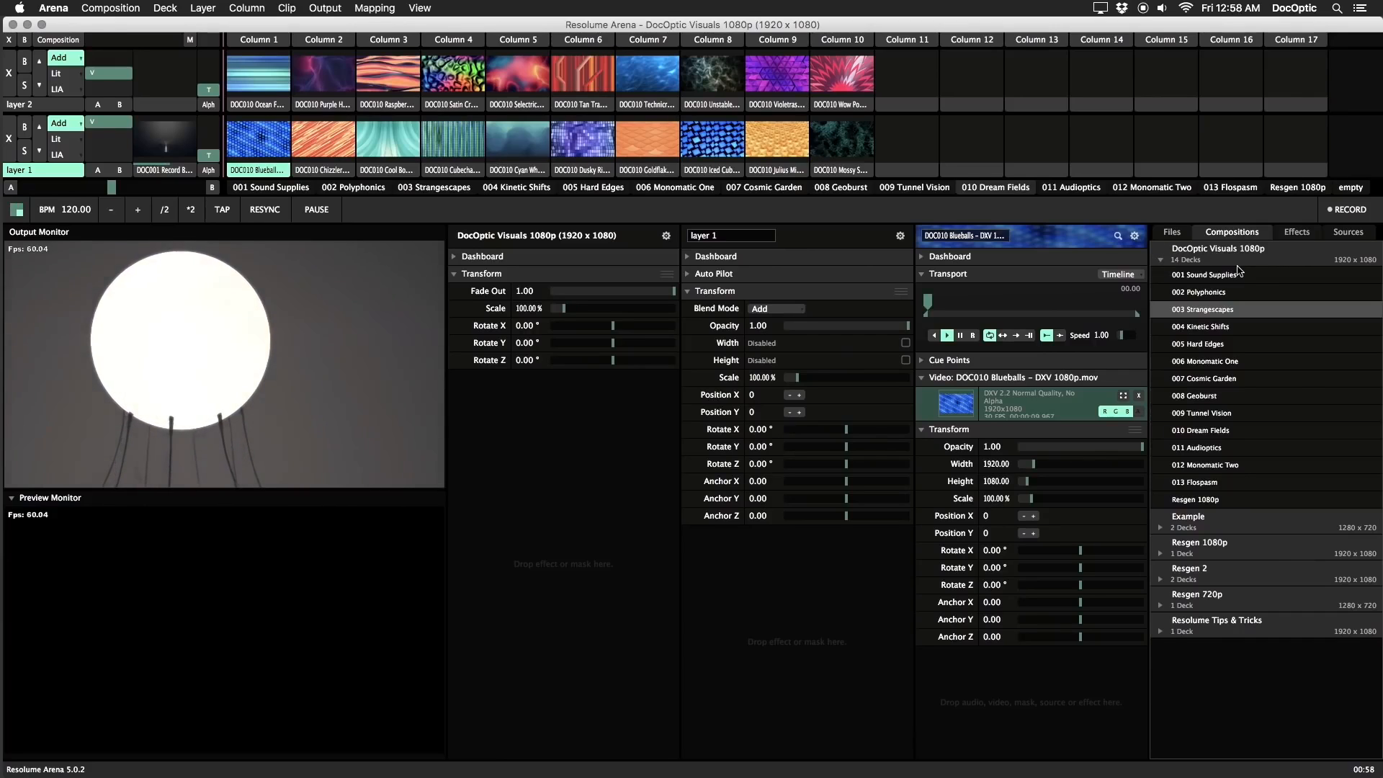
# Create a new composition and set its size to 1920 x 1080 (1080p)
pyautogui.click(110, 8)
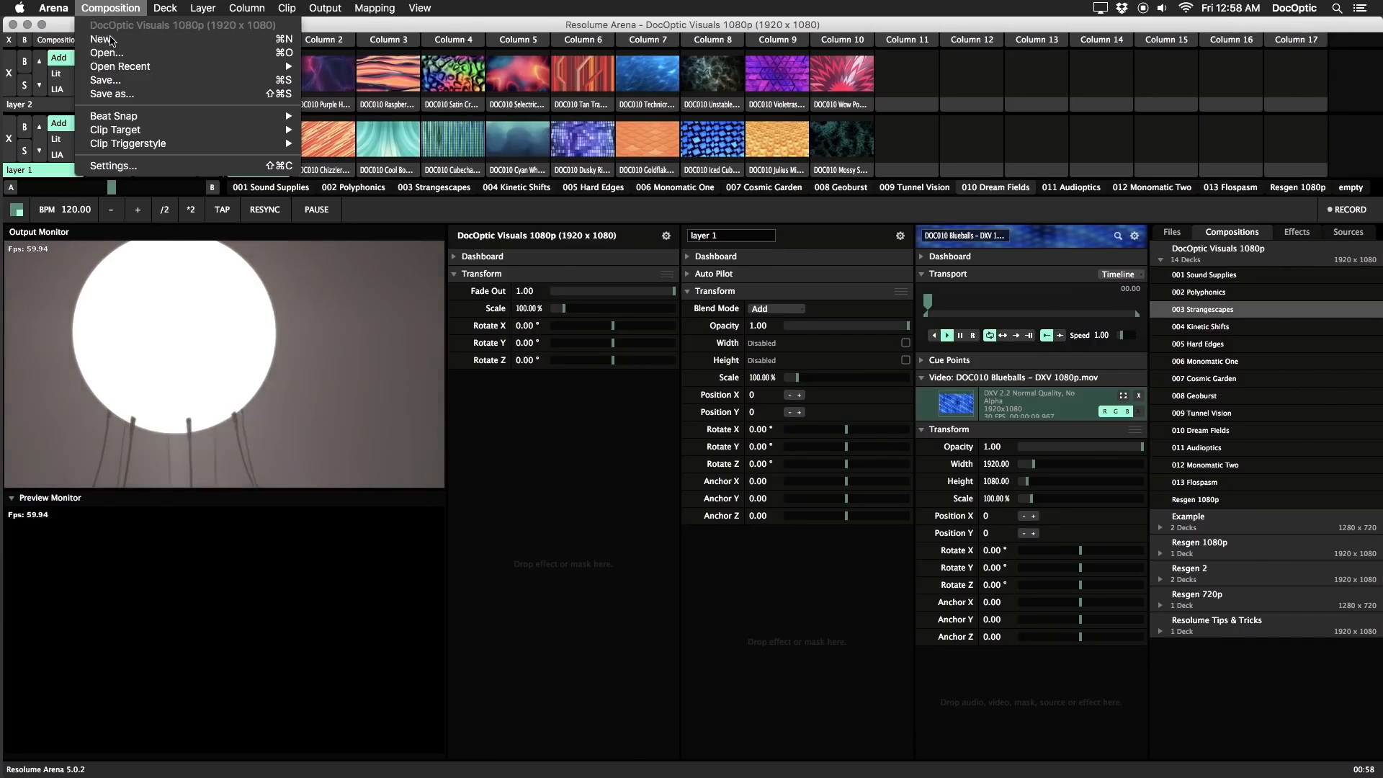
pyautogui.click(101, 39)
pyautogui.click(110, 8)
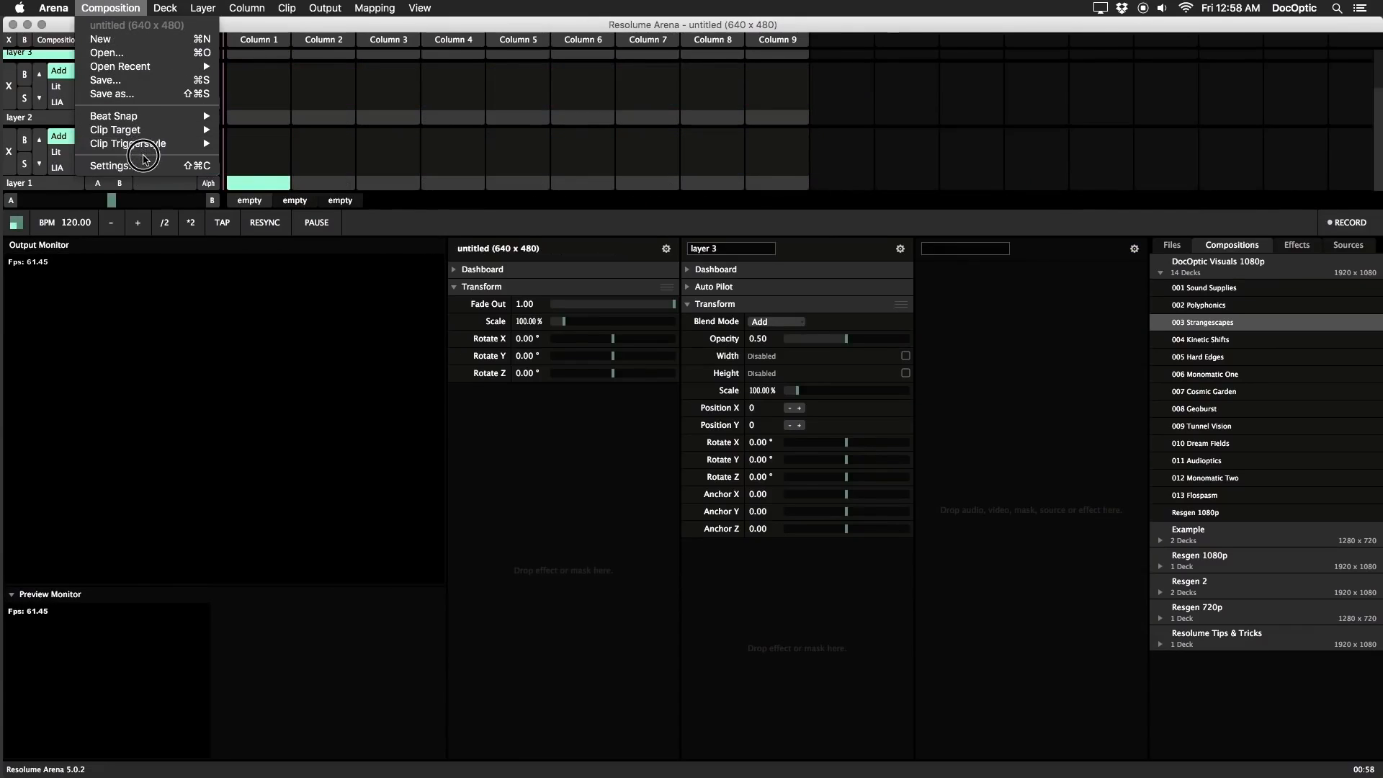
pyautogui.click(140, 165)
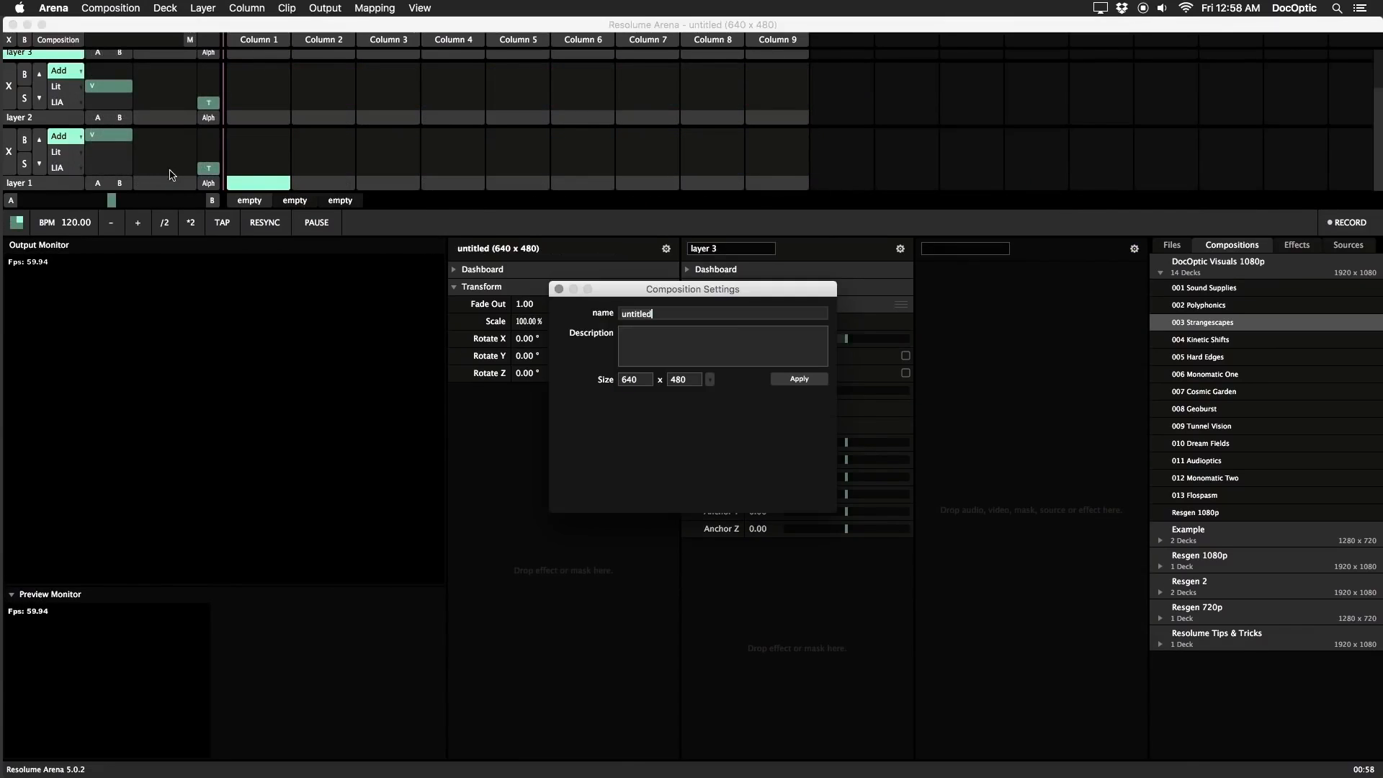
pyautogui.click(708, 380)
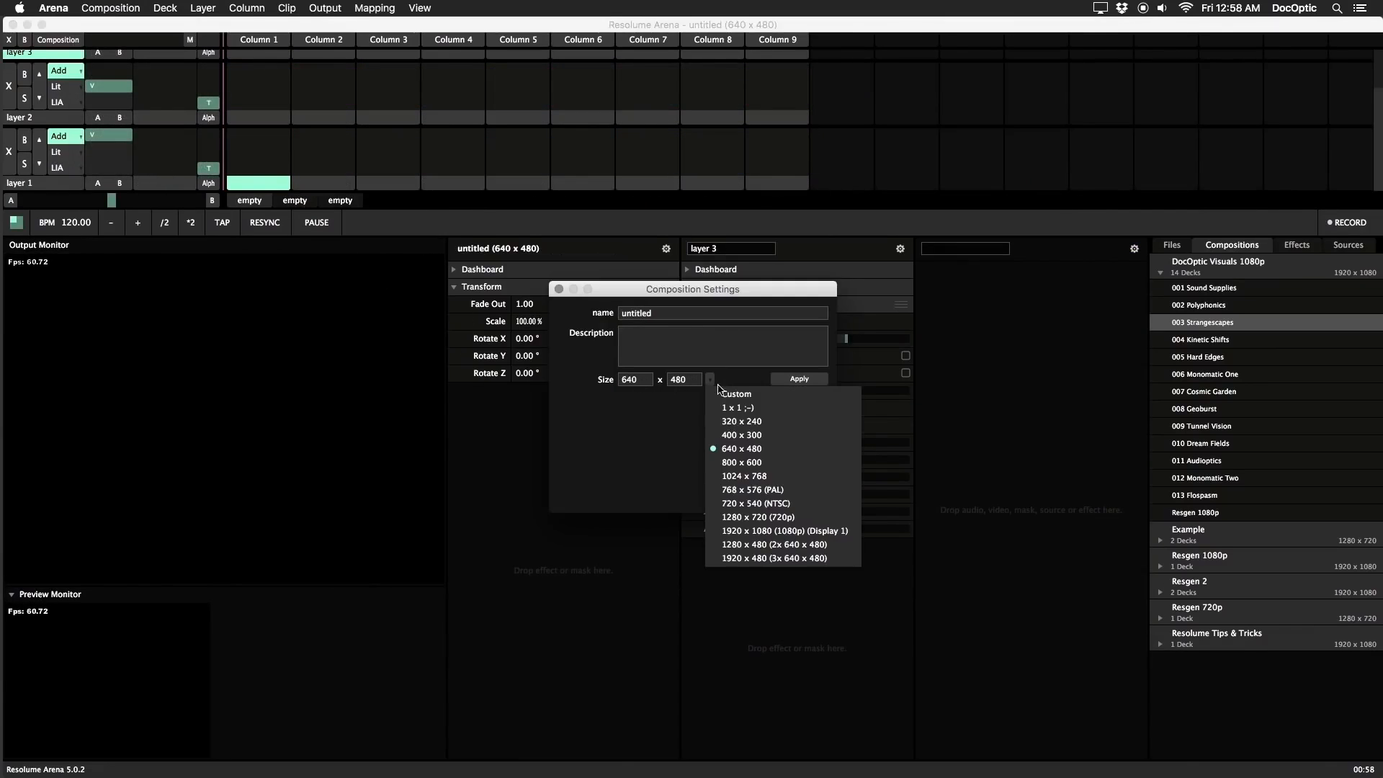
pyautogui.click(820, 531)
pyautogui.click(807, 382)
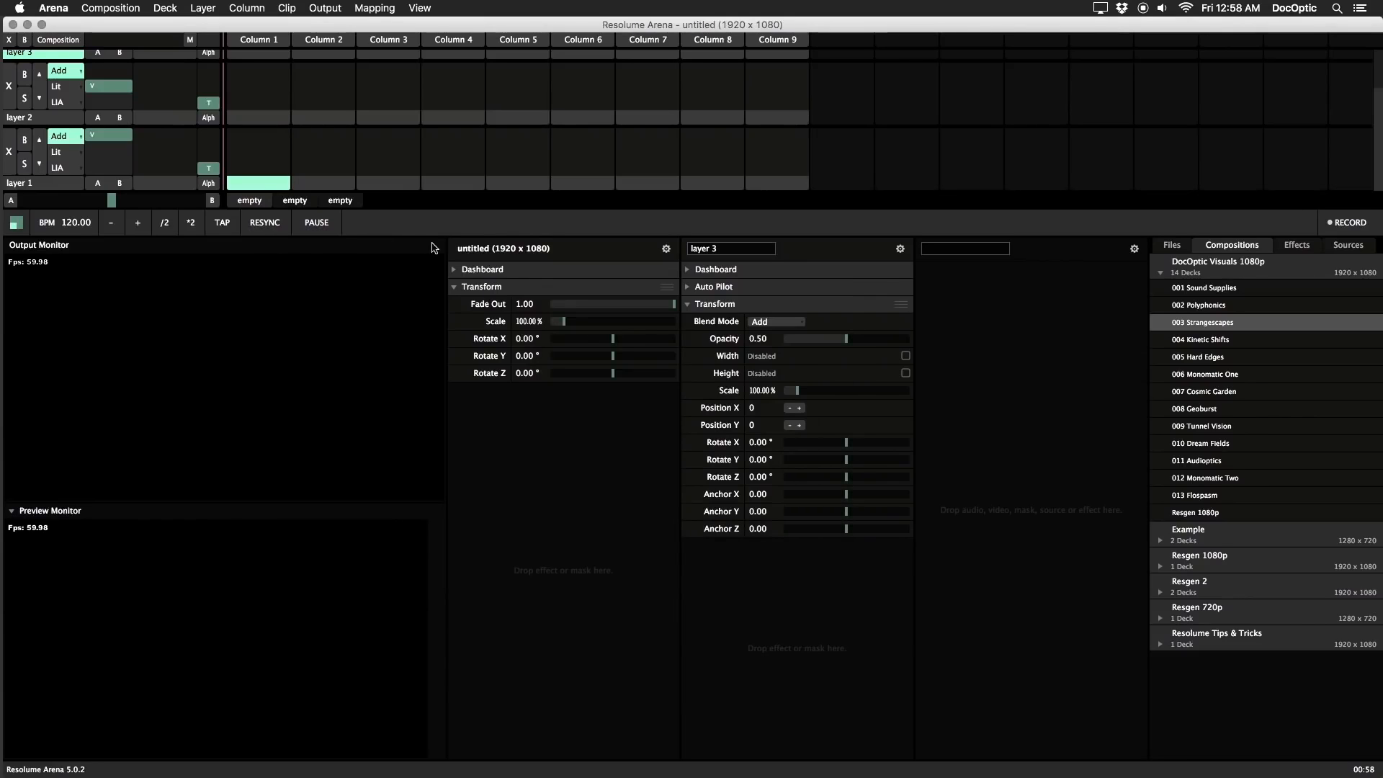
# Load the saved decks 012 Monomatic Two, 008 Geoburst and 013 Flospasm into the new composition's three empty decks
pyautogui.click(1227, 367)
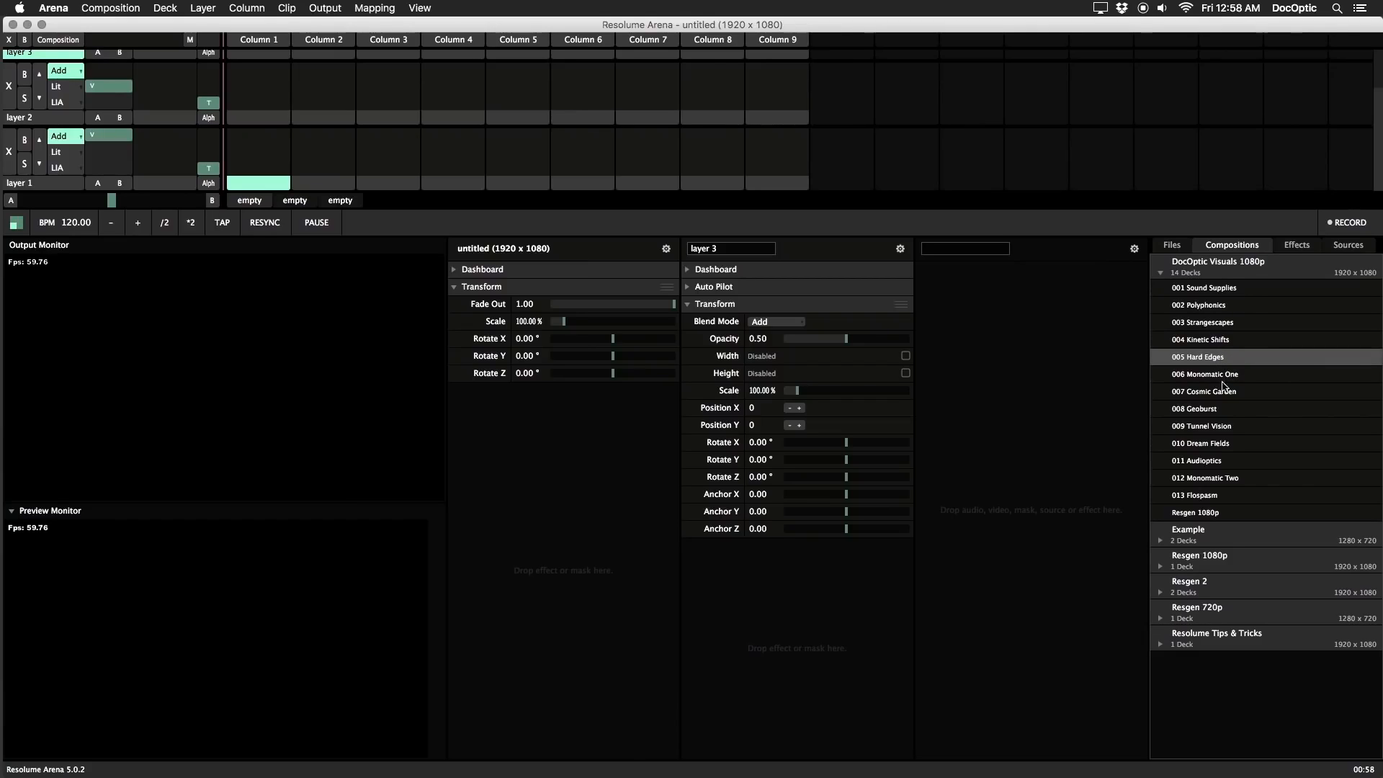
pyautogui.click(1222, 394)
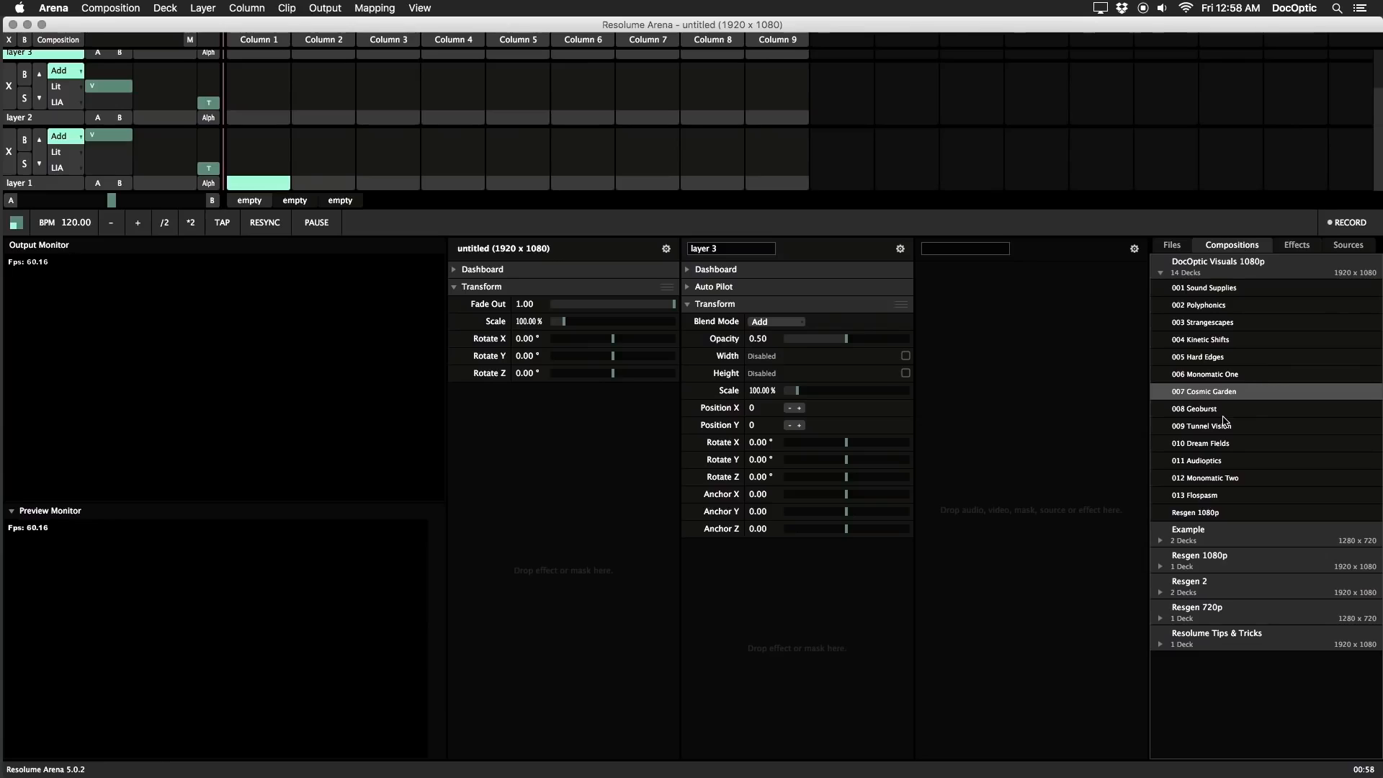
pyautogui.doubleClick(1217, 479)
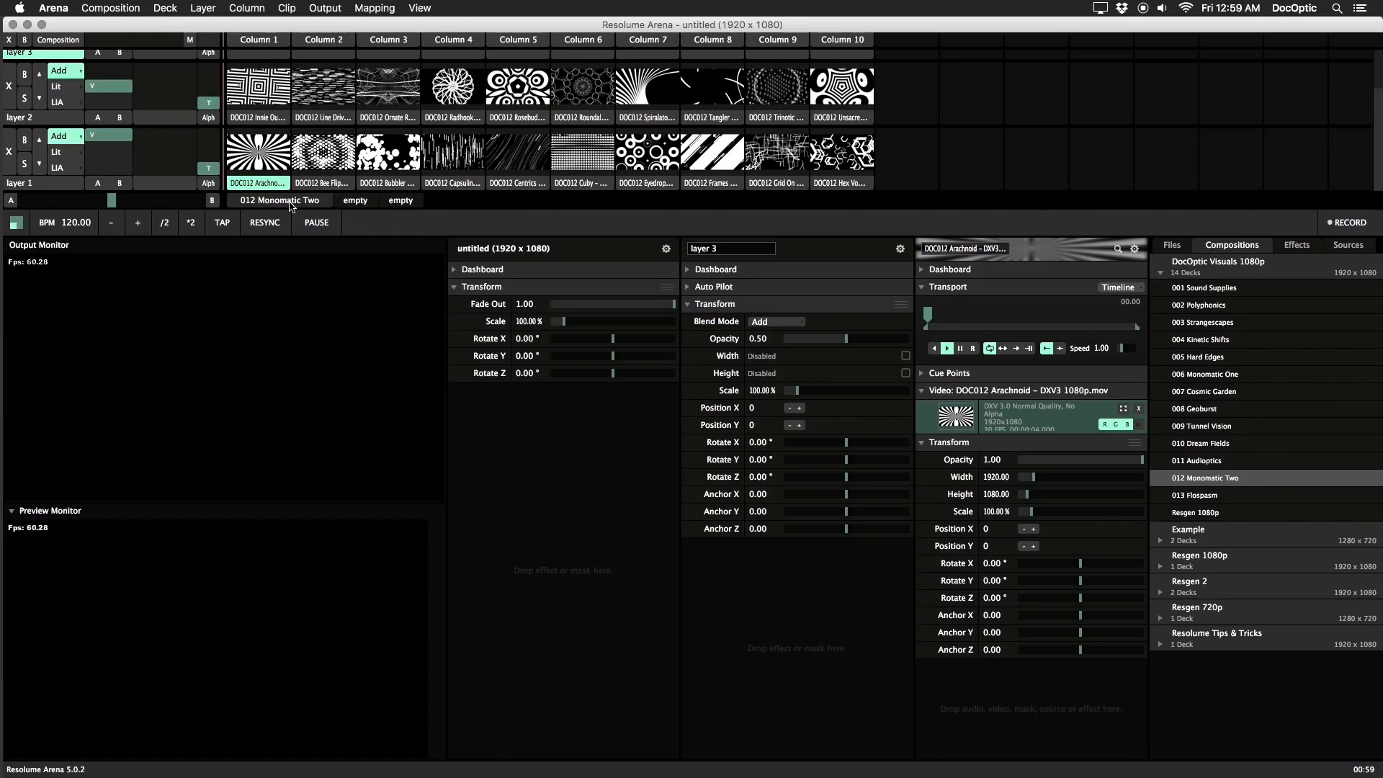
pyautogui.click(366, 206)
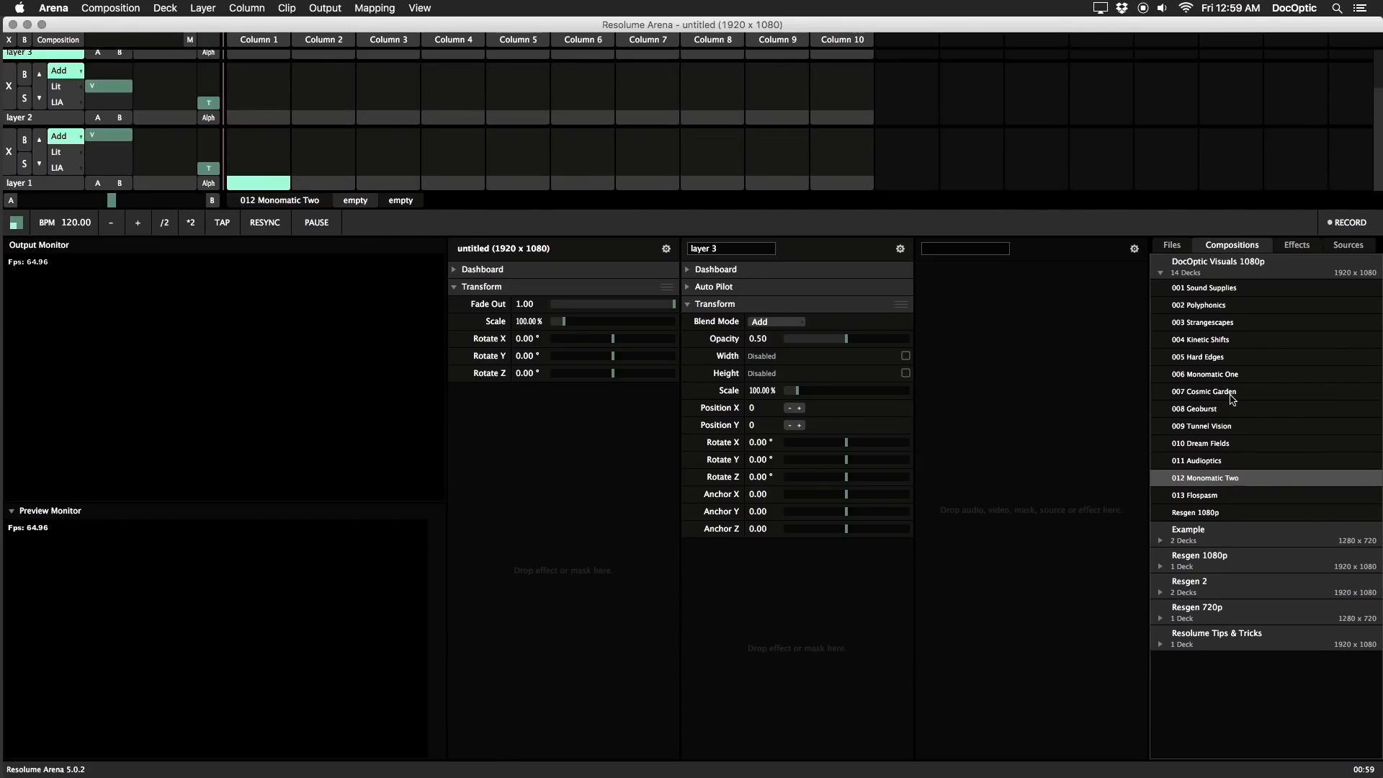
pyautogui.moveTo(1196, 409); pyautogui.dragTo(282, 153)
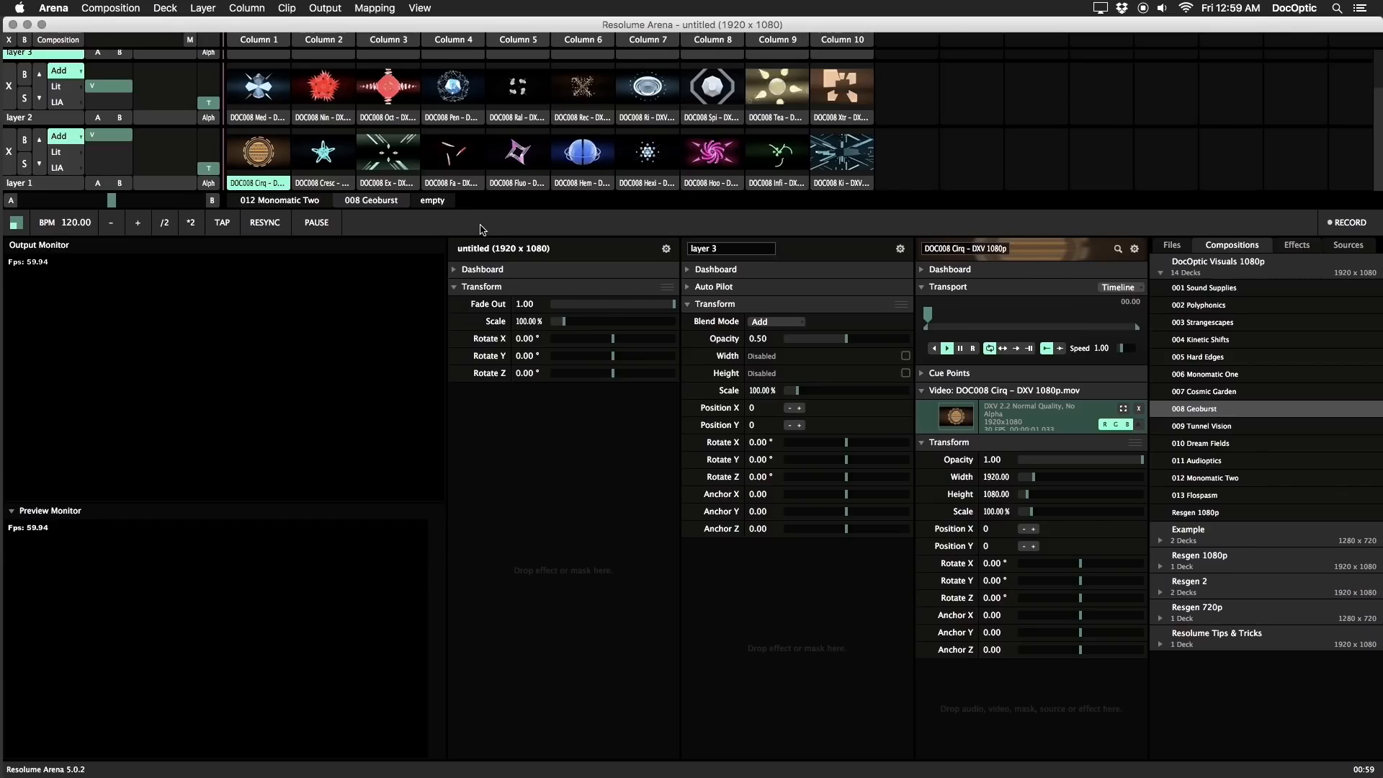
pyautogui.moveTo(1195, 495); pyautogui.dragTo(310, 141)
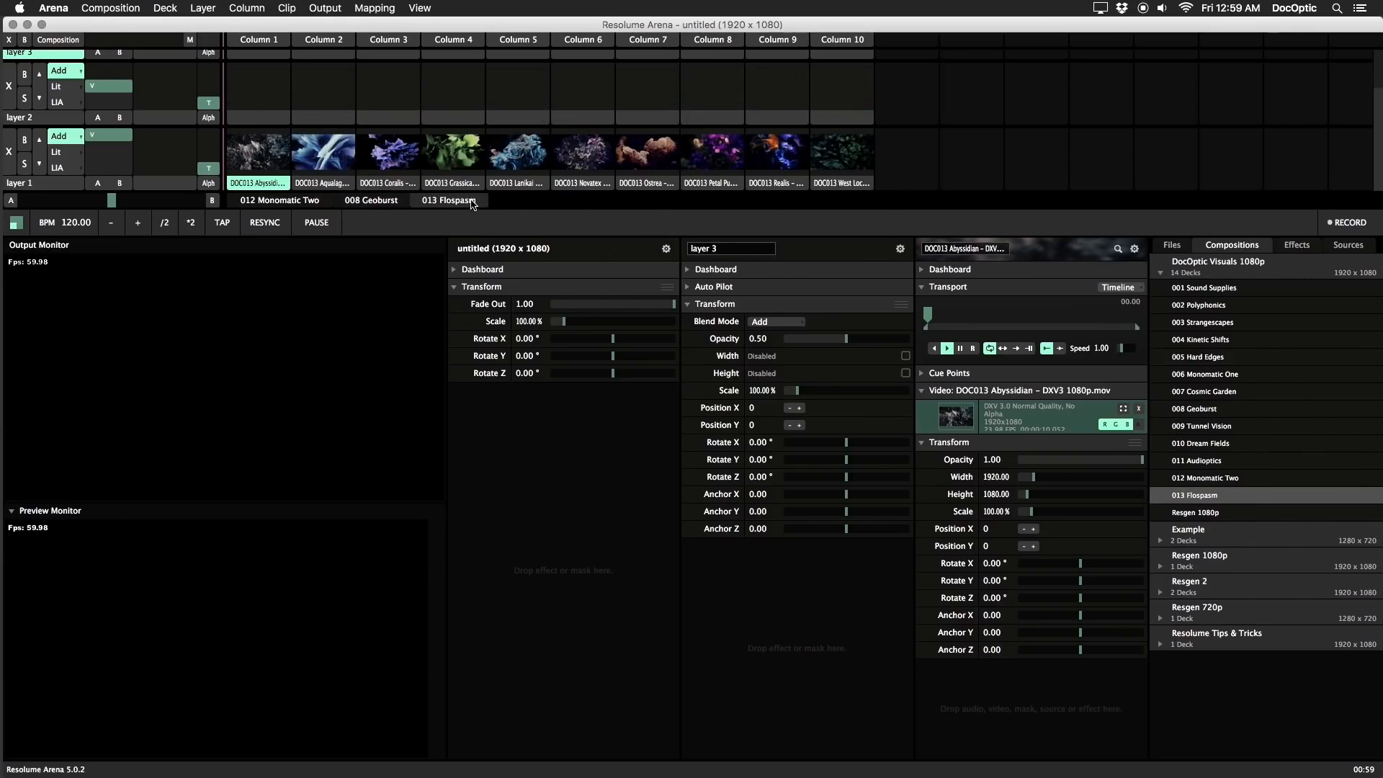
pyautogui.doubleClick(471, 201)
pyautogui.click(490, 221)
pyautogui.click(648, 164)
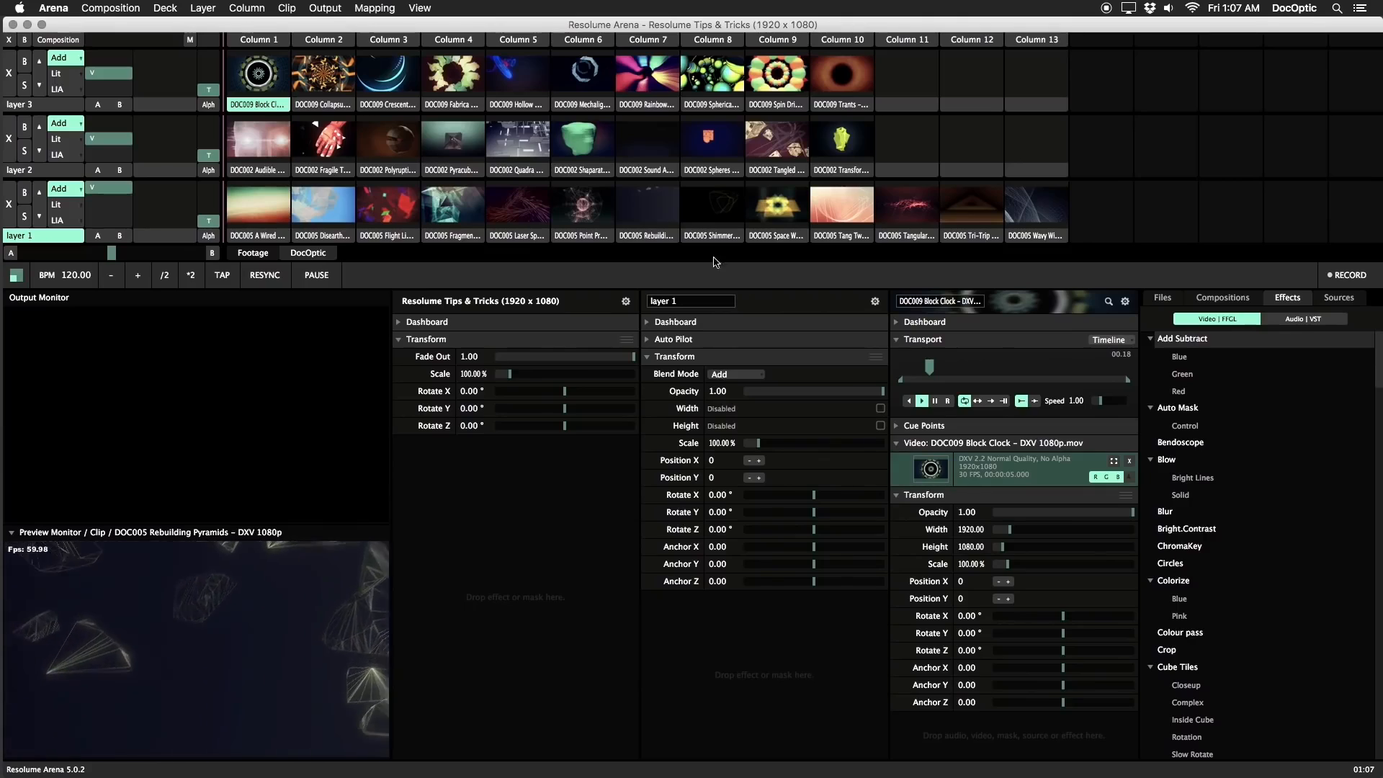
# Play the Block Clock clip in layer 3 and add a Blur effect to it with its opacity at 0.00
pyautogui.click(259, 75)
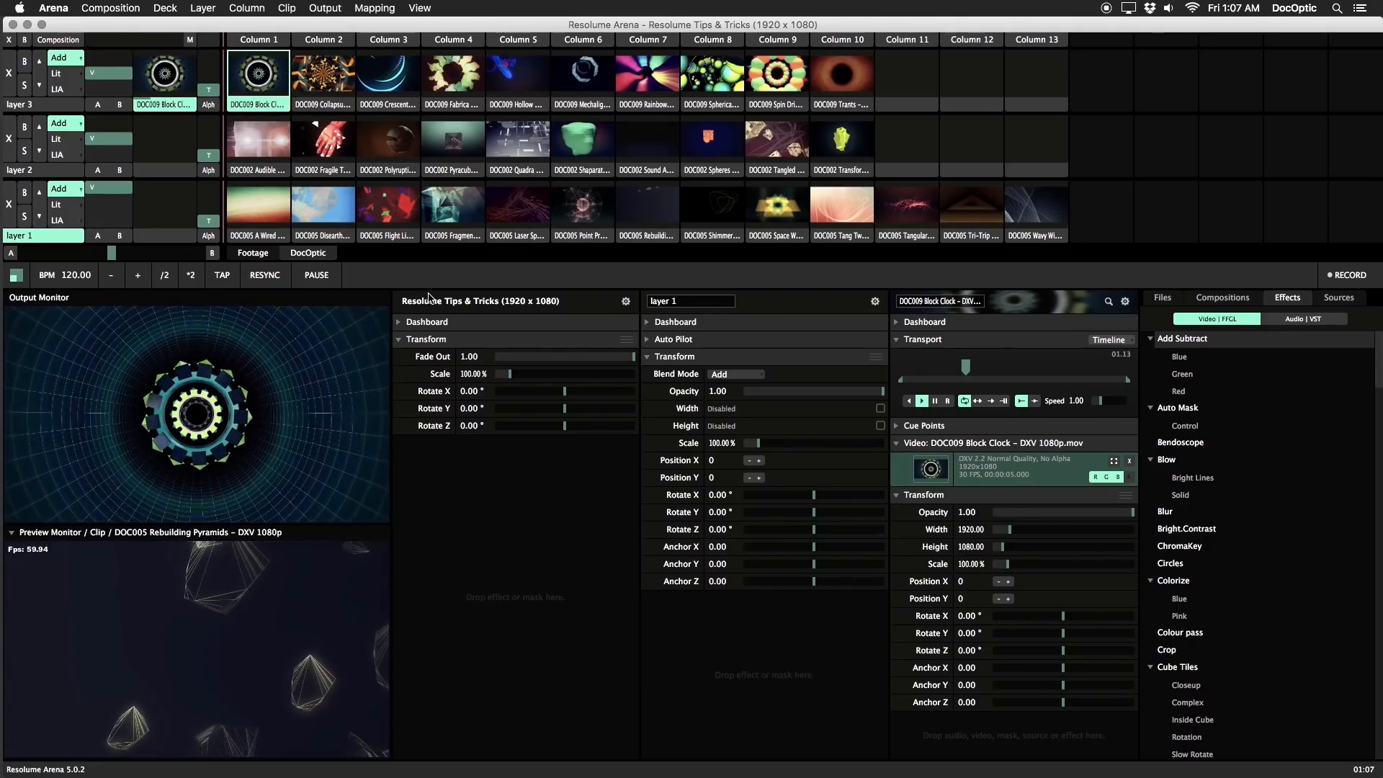
pyautogui.moveTo(1173, 514); pyautogui.dragTo(1060, 515)
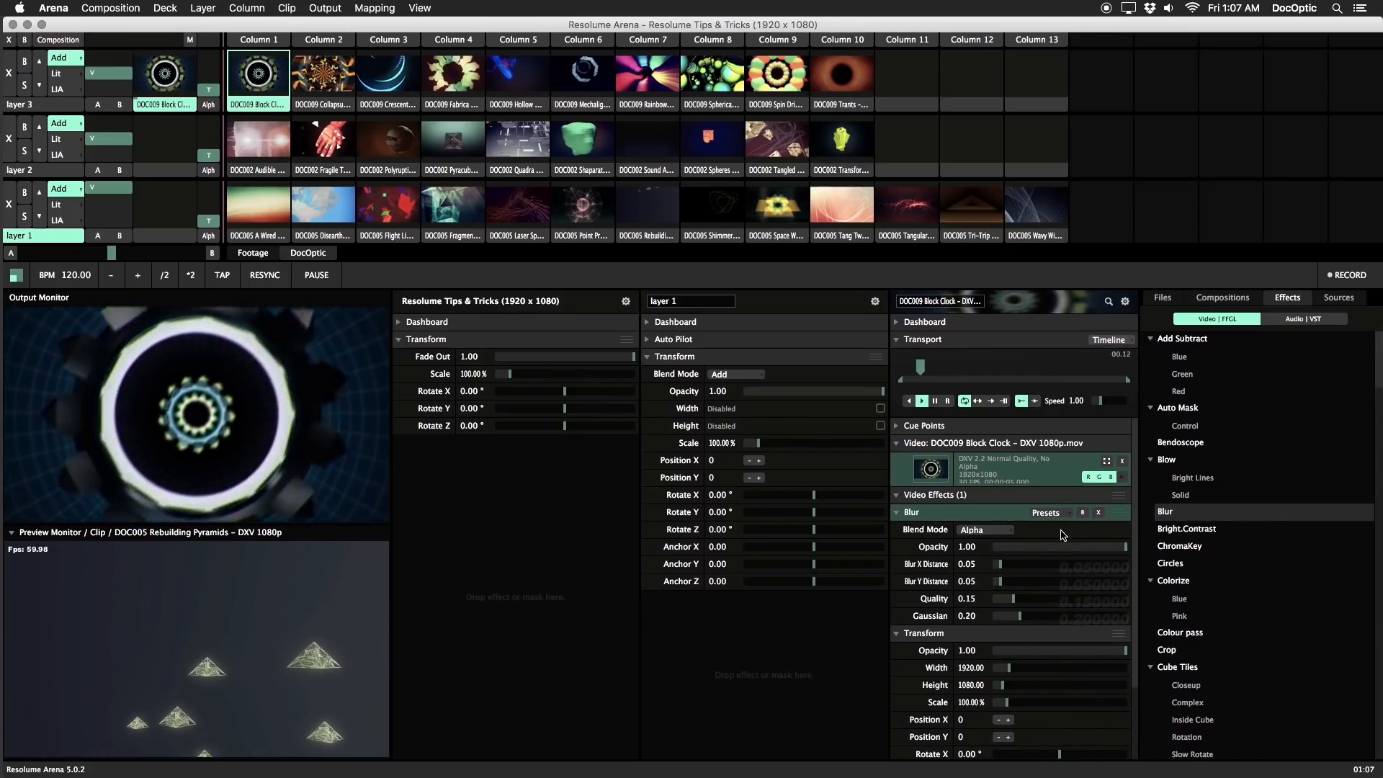
pyautogui.moveTo(1116, 548); pyautogui.dragTo(994, 548)
# Set the Blur effect's blend mode to Add and raise its opacity to 0.43
pyautogui.click(986, 529)
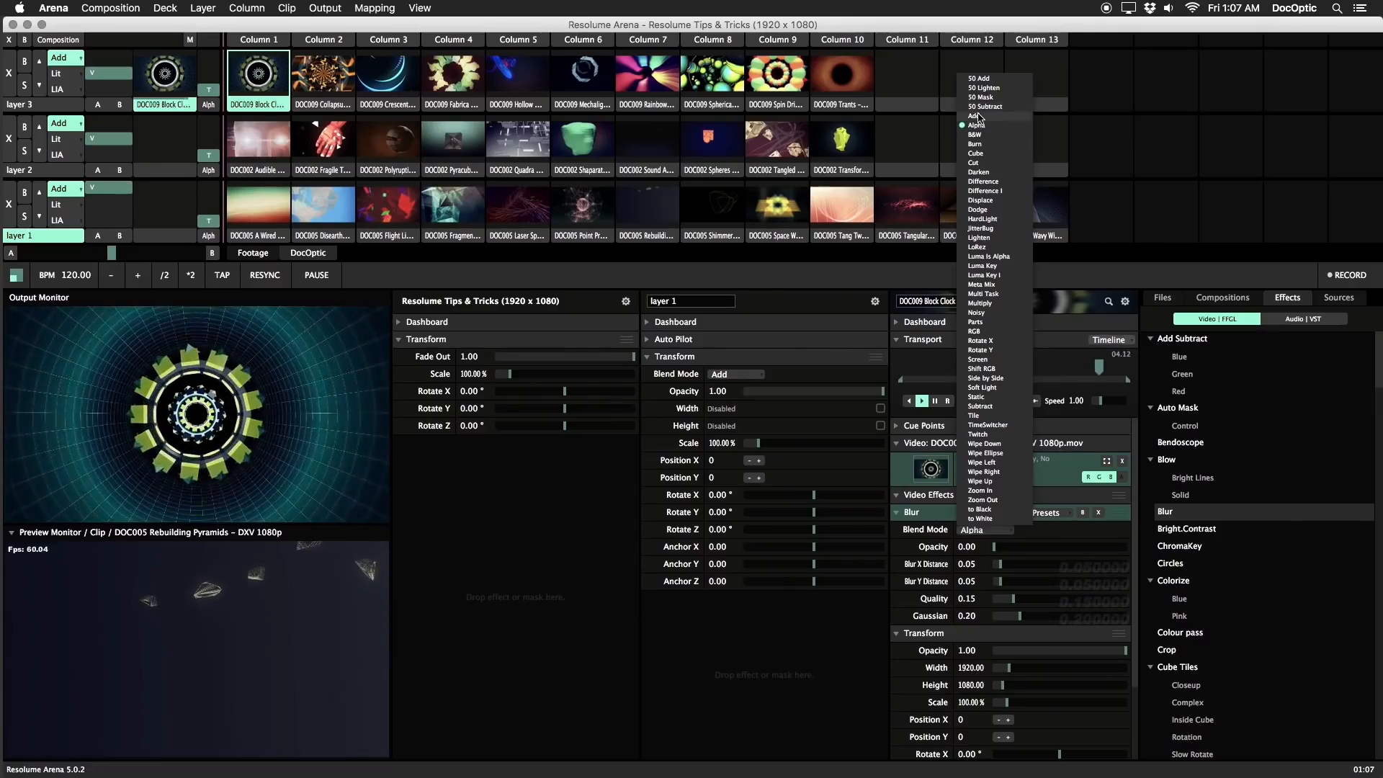
pyautogui.click(974, 115)
pyautogui.moveTo(1018, 545); pyautogui.dragTo(1051, 551)
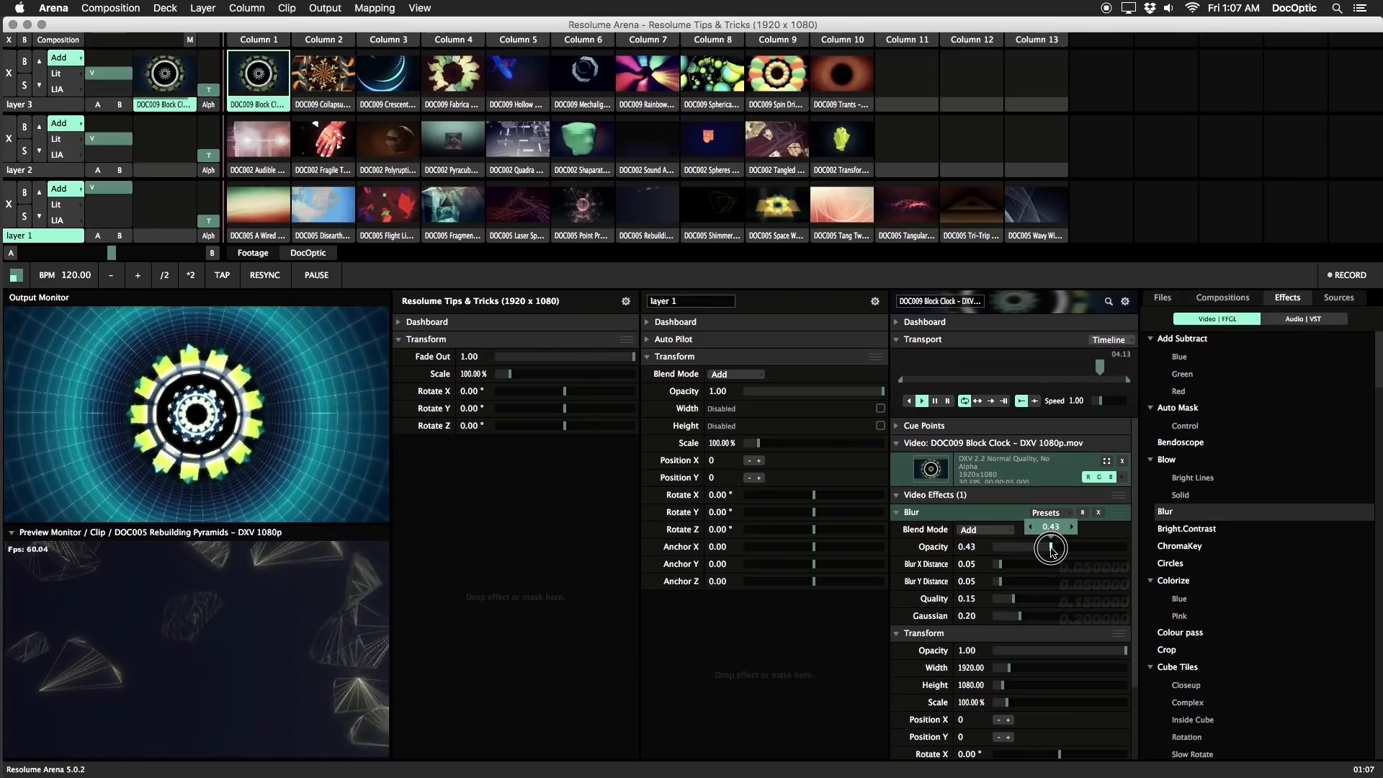
# Set the Blur effect's Gaussian to 0.99 and change its blend mode to Screen
pyautogui.moveTo(1020, 618); pyautogui.dragTo(1126, 628)
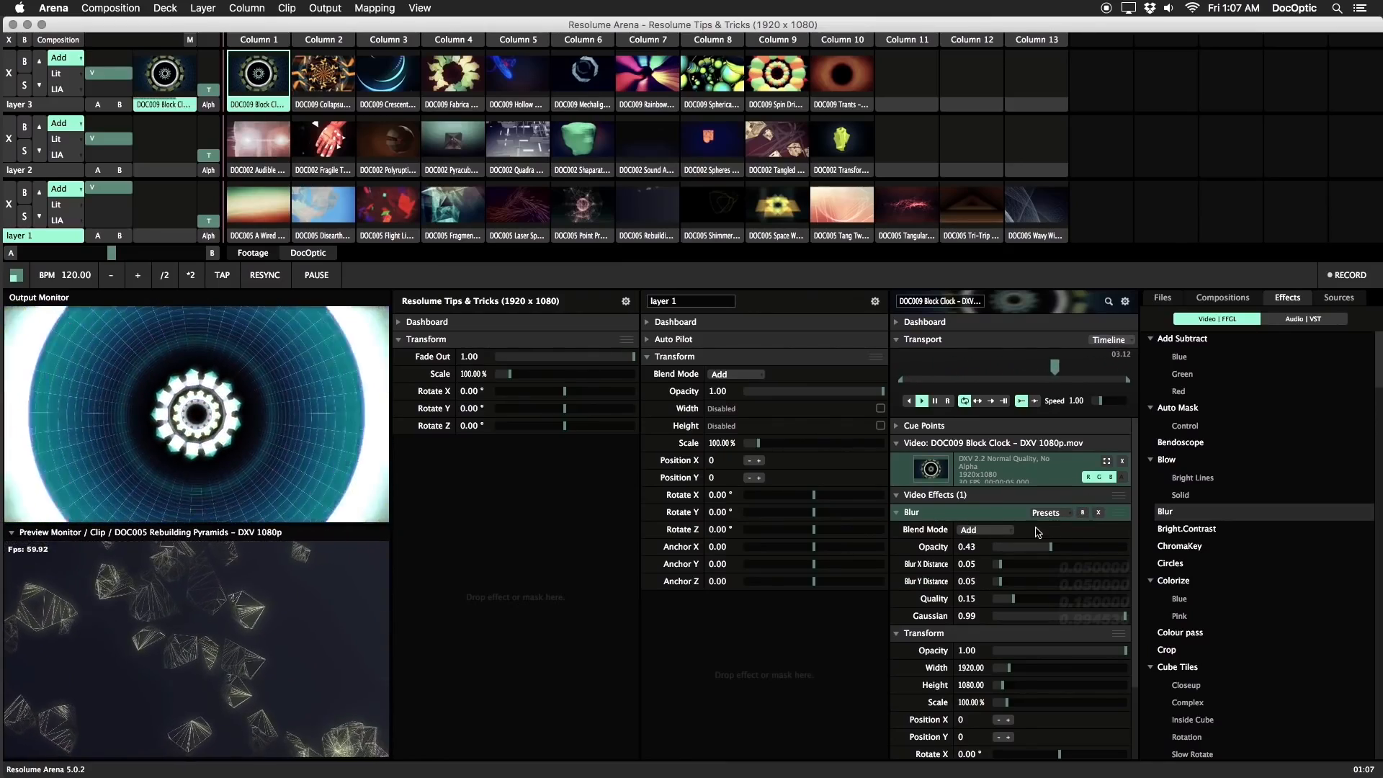
pyautogui.click(1002, 531)
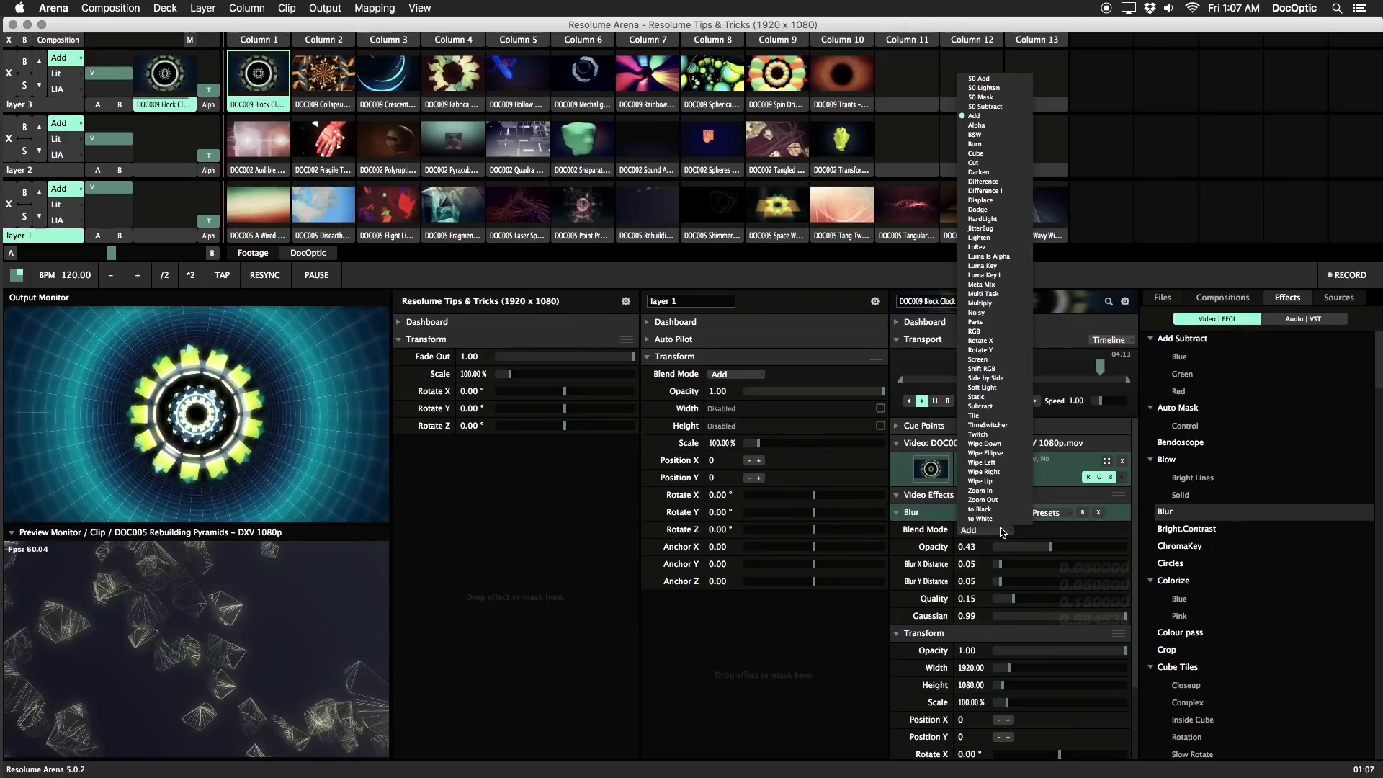
pyautogui.click(978, 360)
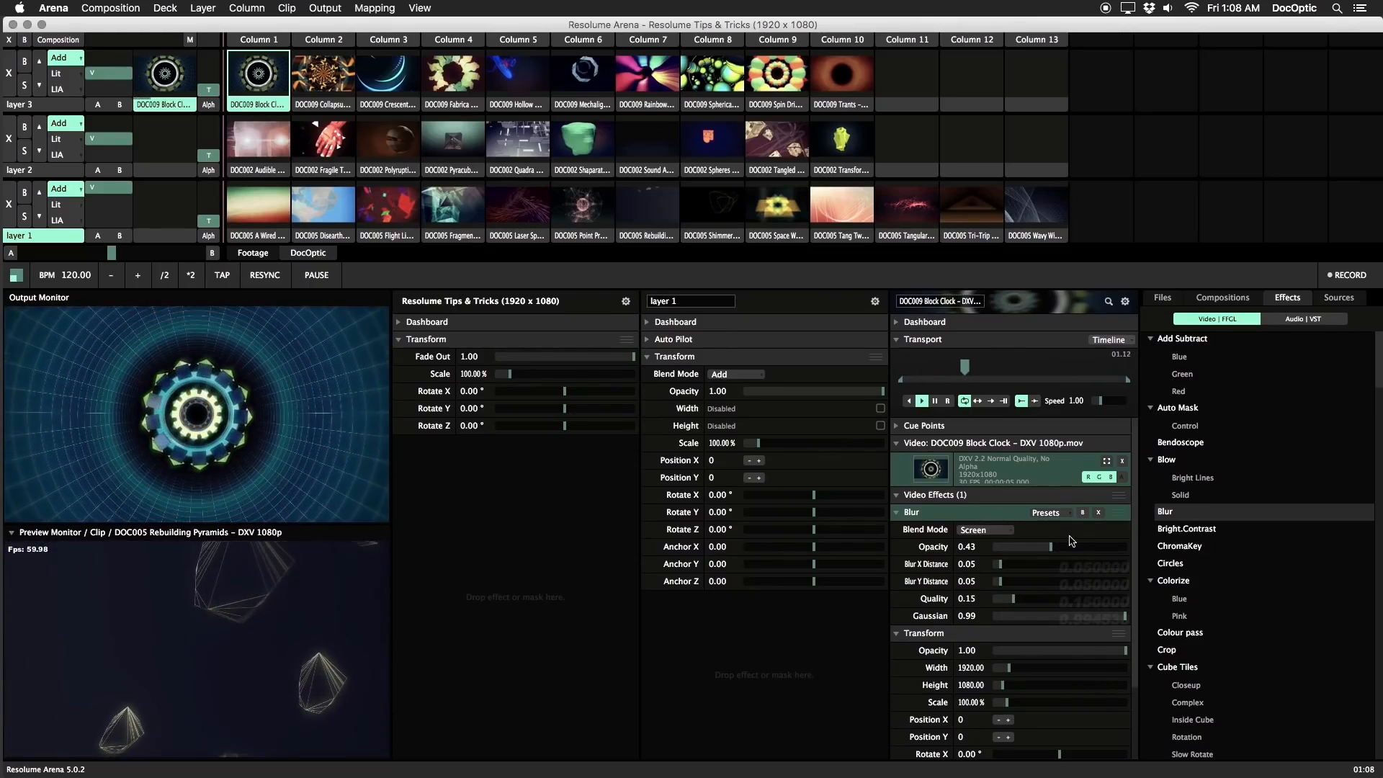
pyautogui.click(1045, 513)
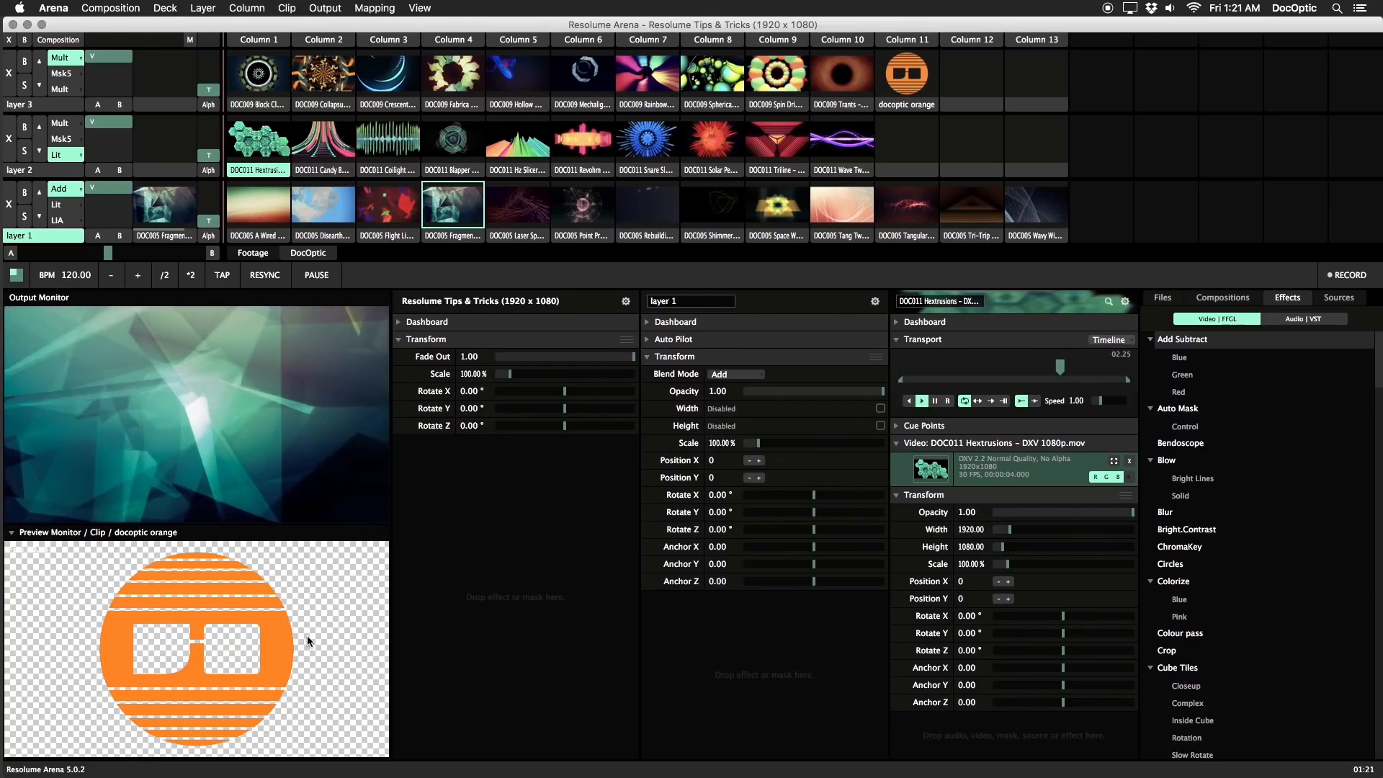
# Play the docoptic orange logo in layer 3 and add an Add Subtract effect with R, G and B at 1.00
pyautogui.click(899, 92)
pyautogui.moveTo(1182, 340); pyautogui.dragTo(969, 409)
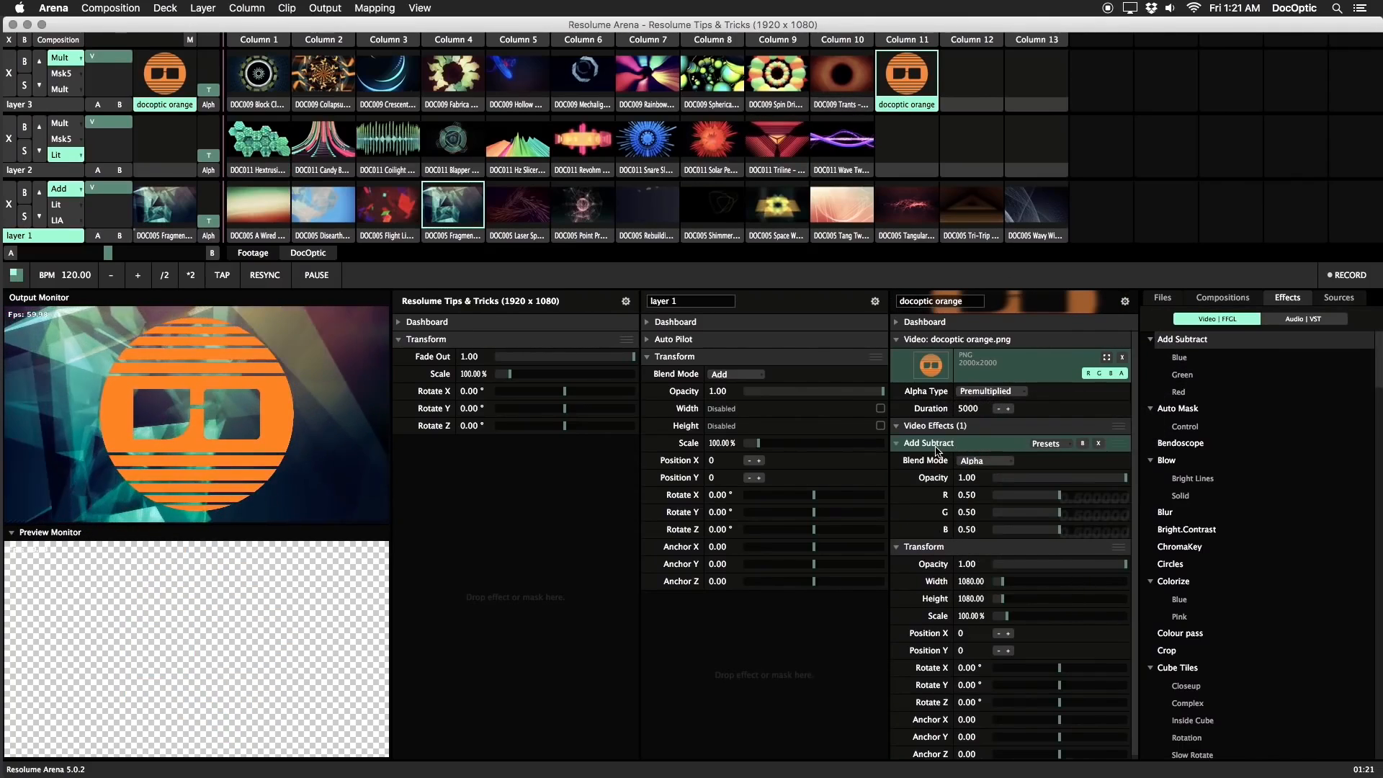
pyautogui.moveTo(1059, 495); pyautogui.dragTo(1148, 504)
pyautogui.moveTo(1059, 512); pyautogui.dragTo(1126, 529)
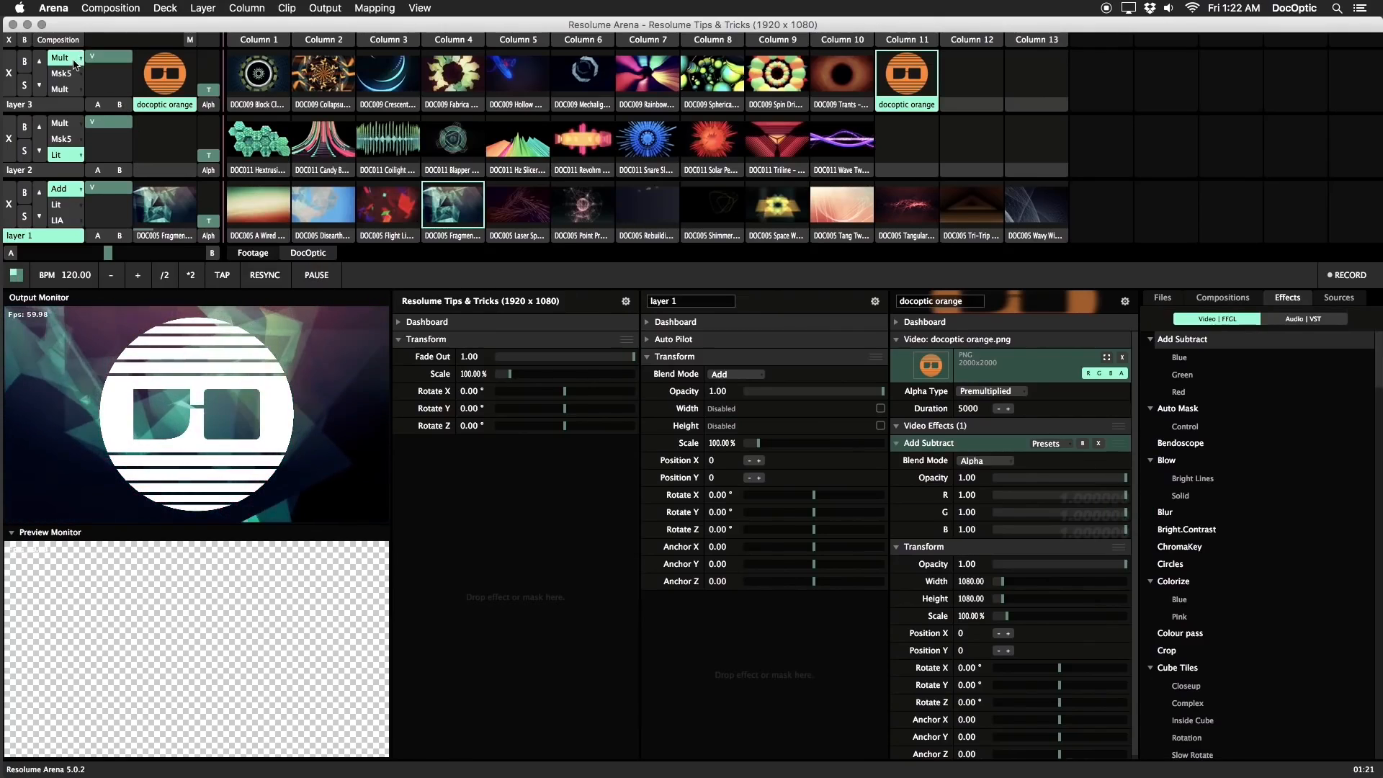
# Blend layer 3 with Mult and lower its opacity to about half, so the logo masks the clip below
pyautogui.click(80, 62)
pyautogui.click(104, 62)
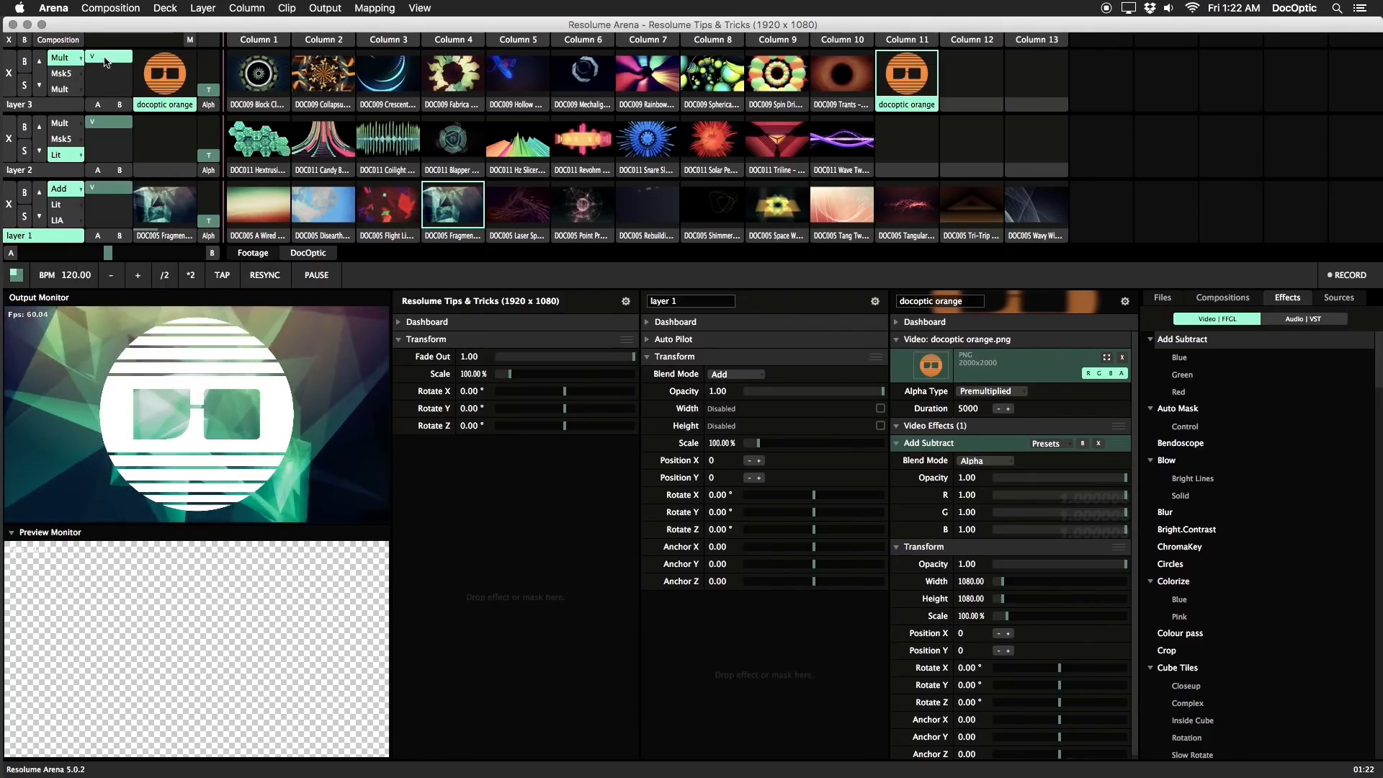
pyautogui.click(111, 72)
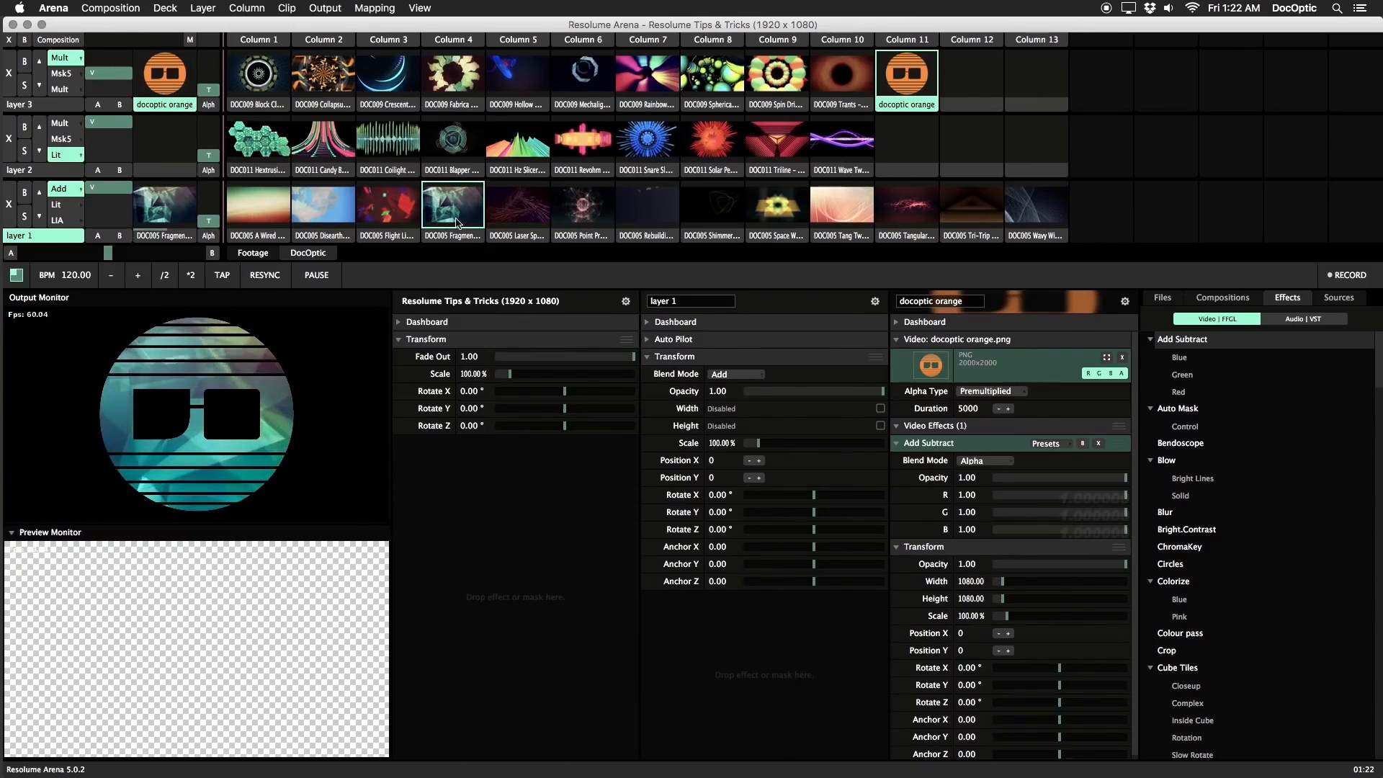
# Switch layer 3 to the Msk5 blend mode at full opacity and play A Wired Tour, Disearthed and Flight Light in layer 1
pyautogui.click(62, 74)
pyautogui.moveTo(119, 80); pyautogui.dragTo(133, 32)
pyautogui.click(269, 209)
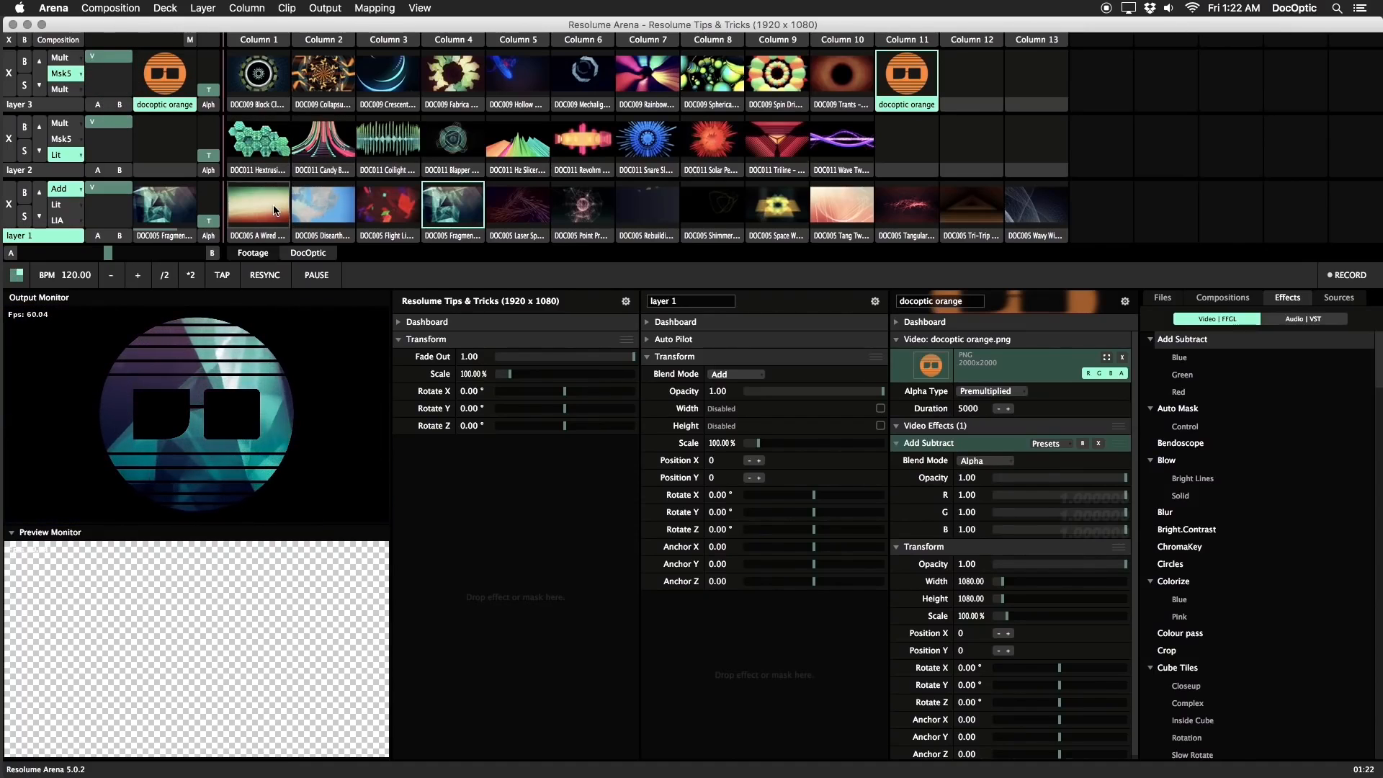
pyautogui.click(318, 204)
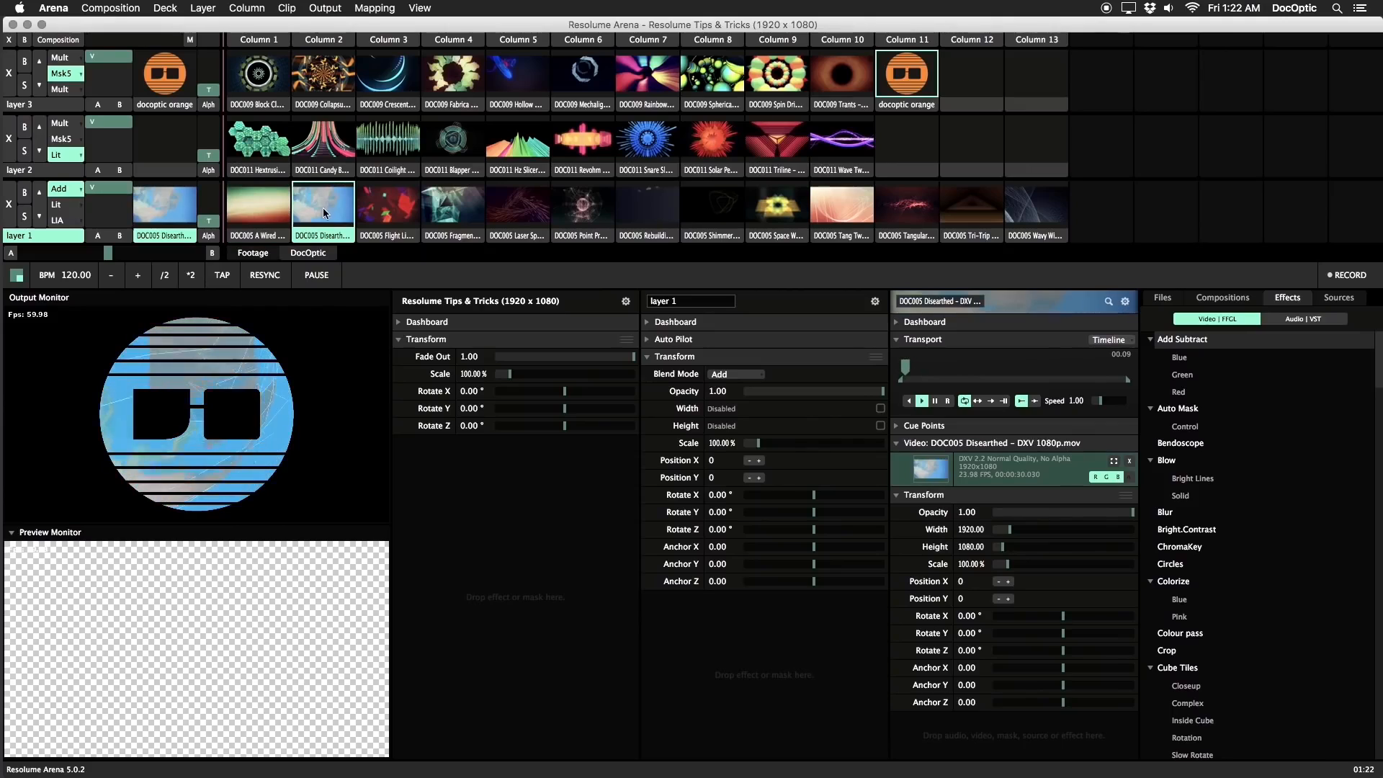
pyautogui.click(382, 217)
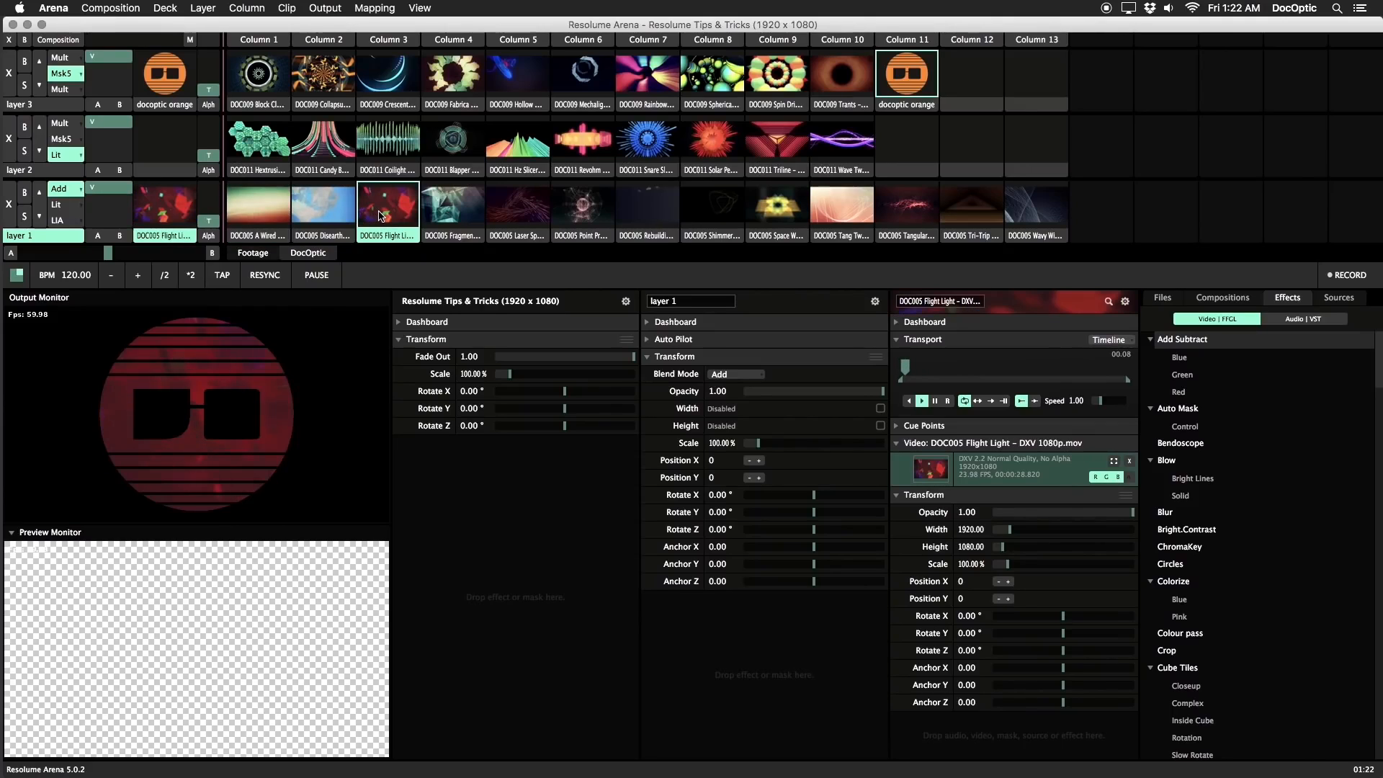
# Play the Hextrusions clip in layer 2 on its own, with layer 3 cleared and layer 1's opacity at 0.00
pyautogui.click(10, 74)
pyautogui.moveTo(121, 190); pyautogui.dragTo(119, 222)
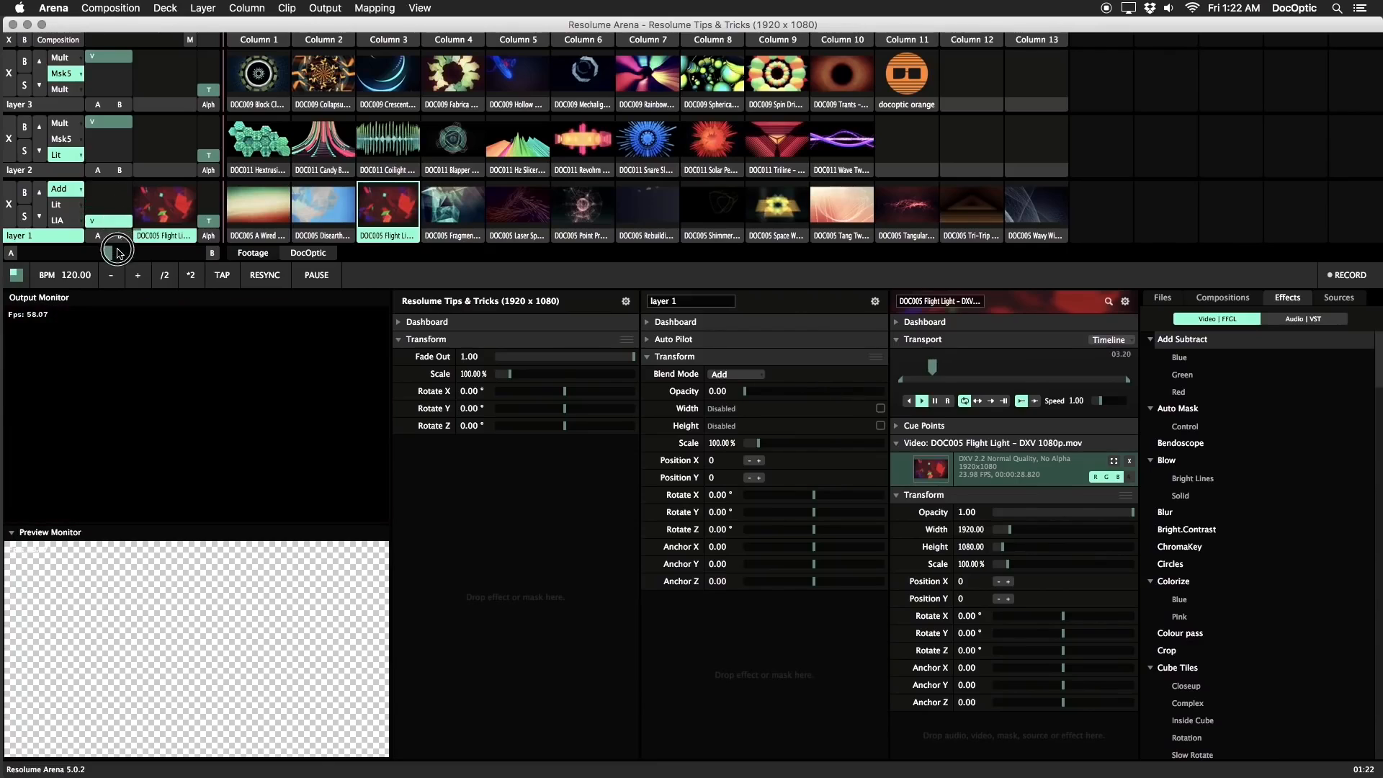
pyautogui.click(281, 142)
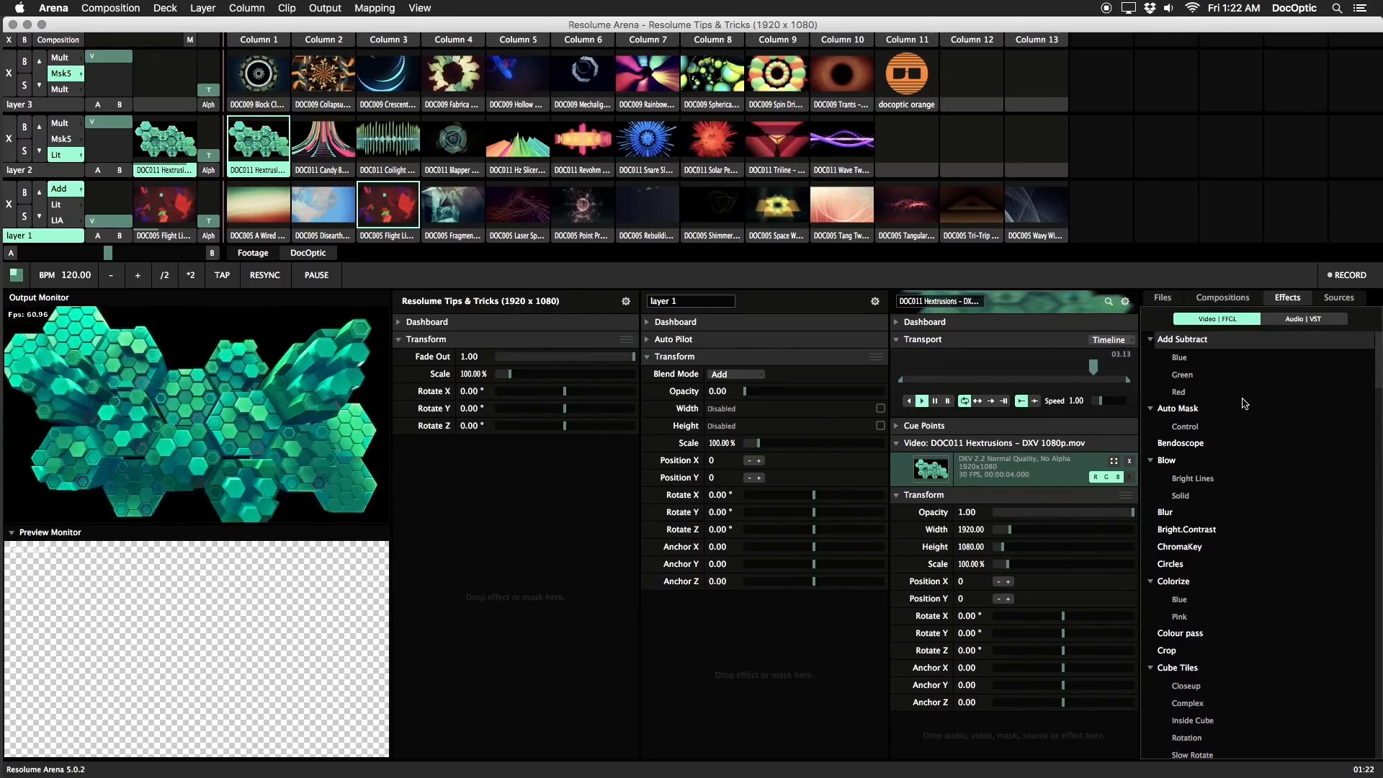
# Add an Auto Mask effect to the Hextrusions clip and, while previewing layer 2, set its contrast to 0.93
pyautogui.moveTo(1199, 409); pyautogui.dragTo(1012, 539)
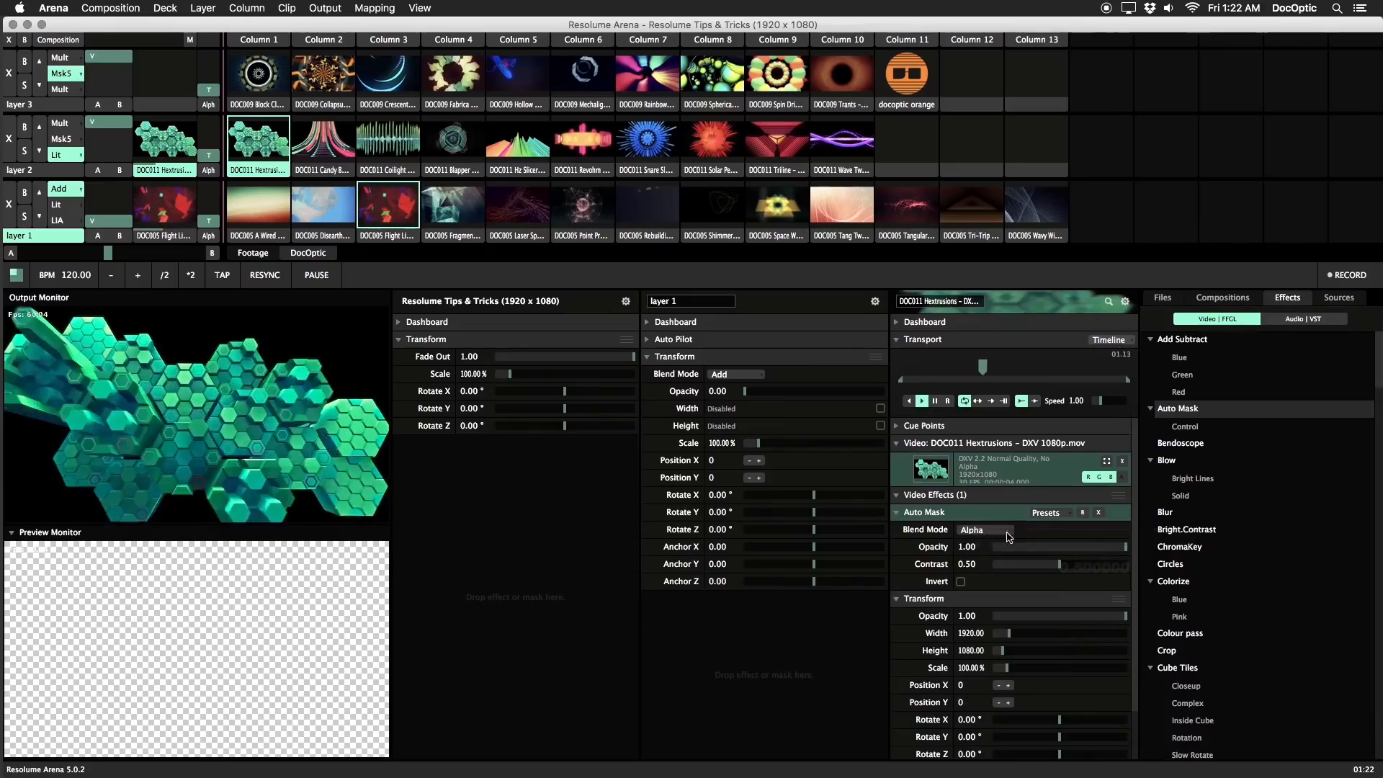
pyautogui.click(270, 171)
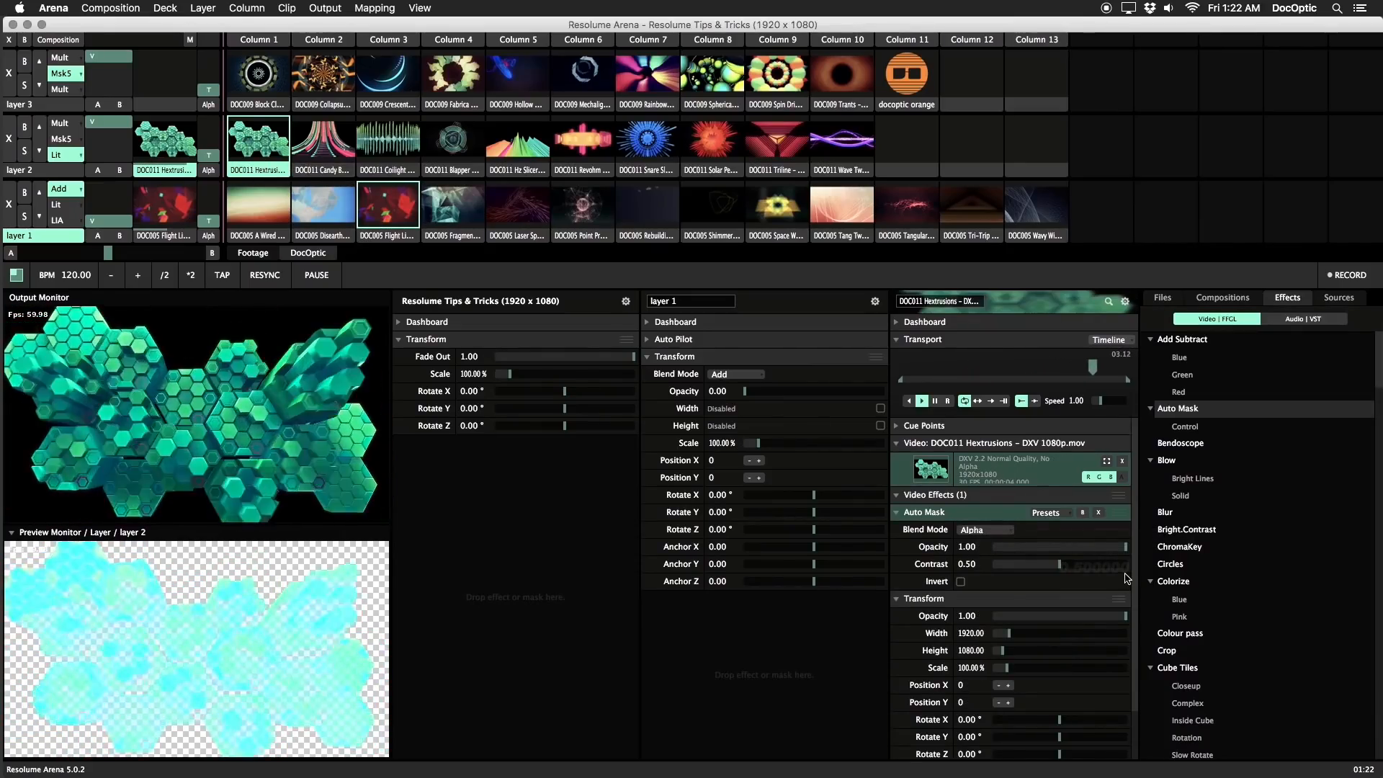
pyautogui.moveTo(1073, 569); pyautogui.dragTo(1117, 570)
pyautogui.scroll(-1, 1114, 573)
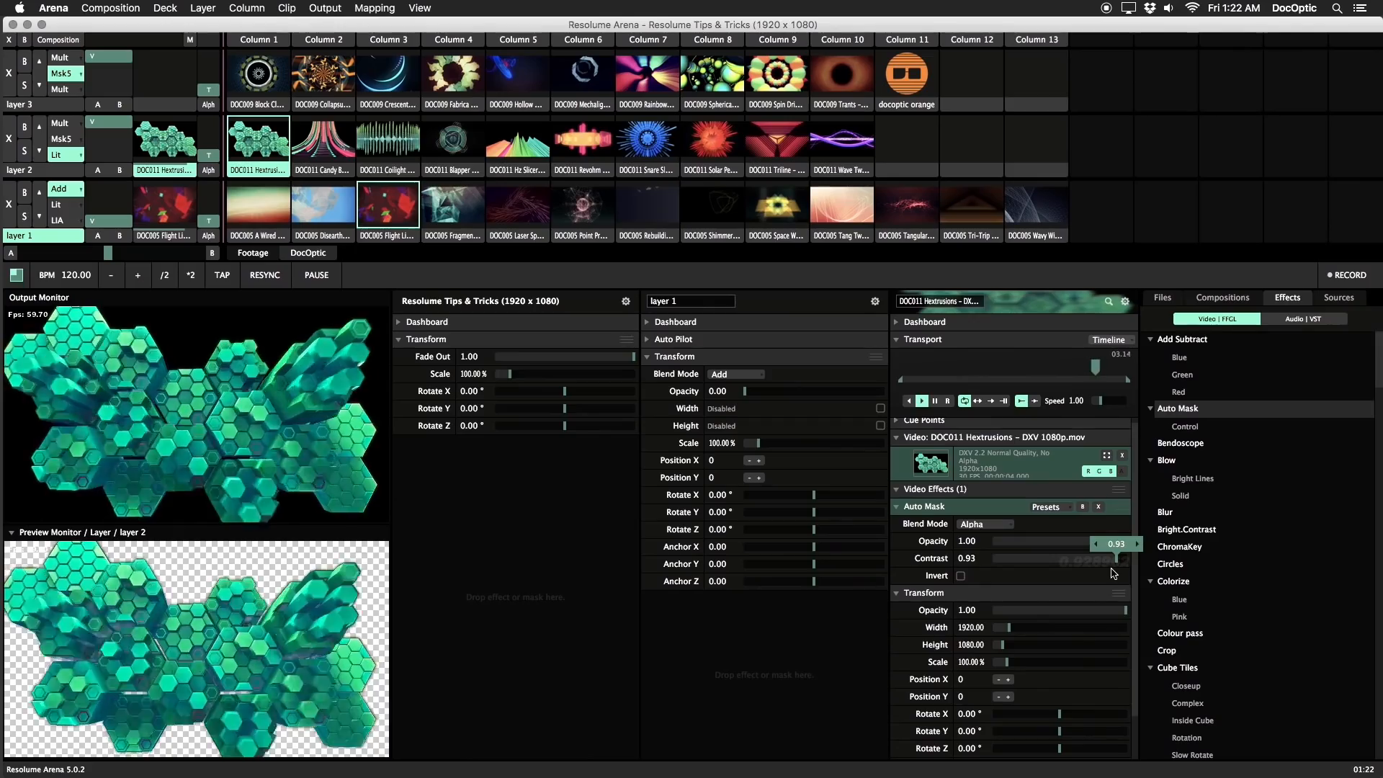
# Add an Add Subtract effect below the Auto Mask and set its R, G and B to 1.00
pyautogui.moveTo(1182, 340); pyautogui.dragTo(1028, 591)
pyautogui.moveTo(1059, 650); pyautogui.dragTo(1152, 685)
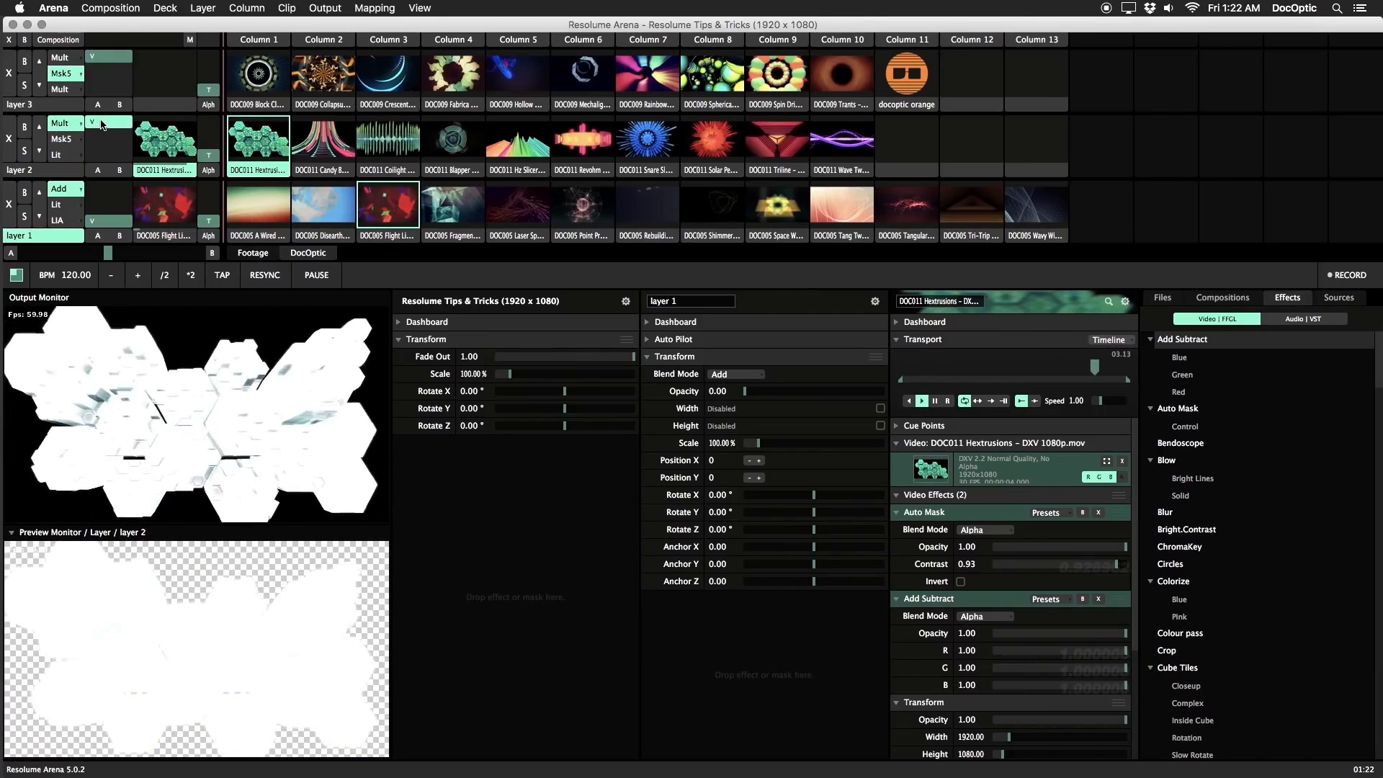
# Raise layer 1's opacity to 1.00, lower layer 2's to about half, and play A Wired Tour and Fragmentilized in layer 1
pyautogui.moveTo(114, 223); pyautogui.dragTo(112, 144)
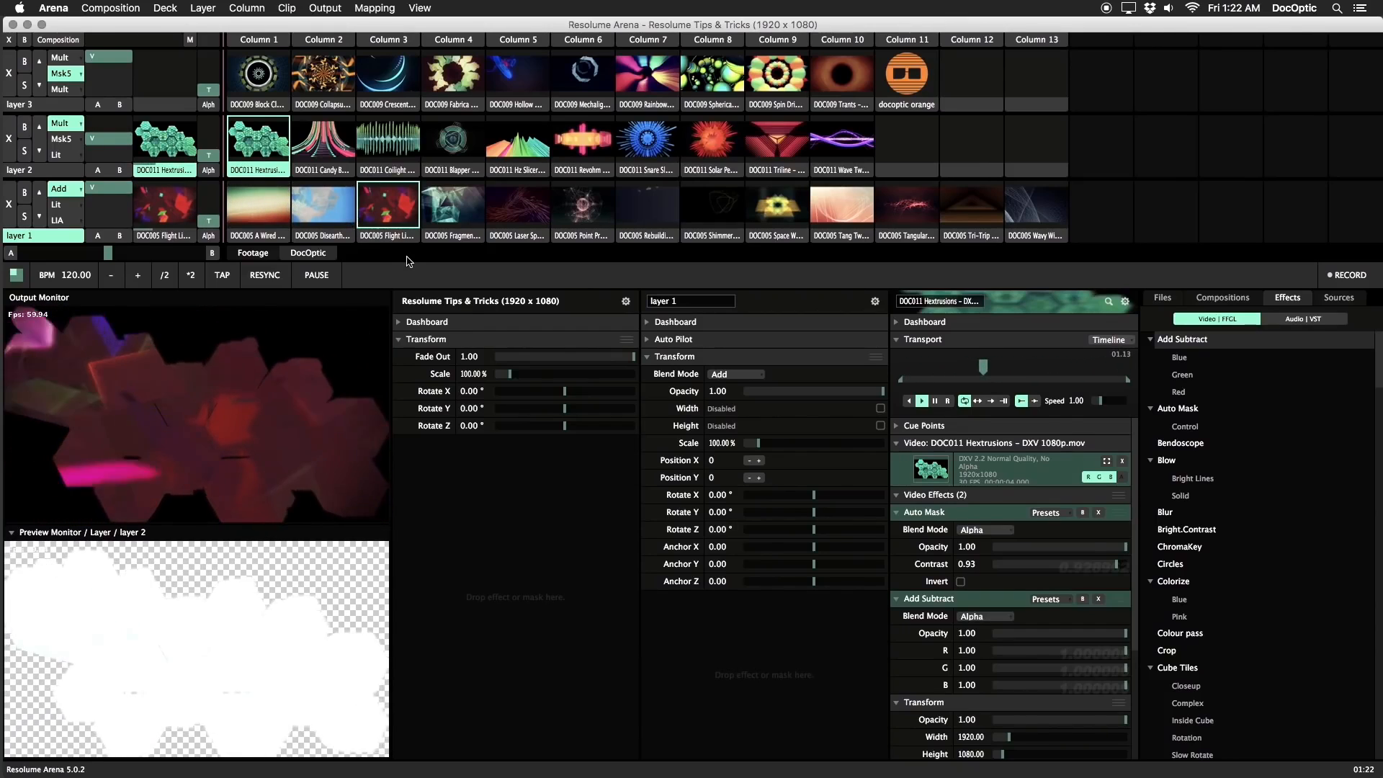
pyautogui.click(267, 219)
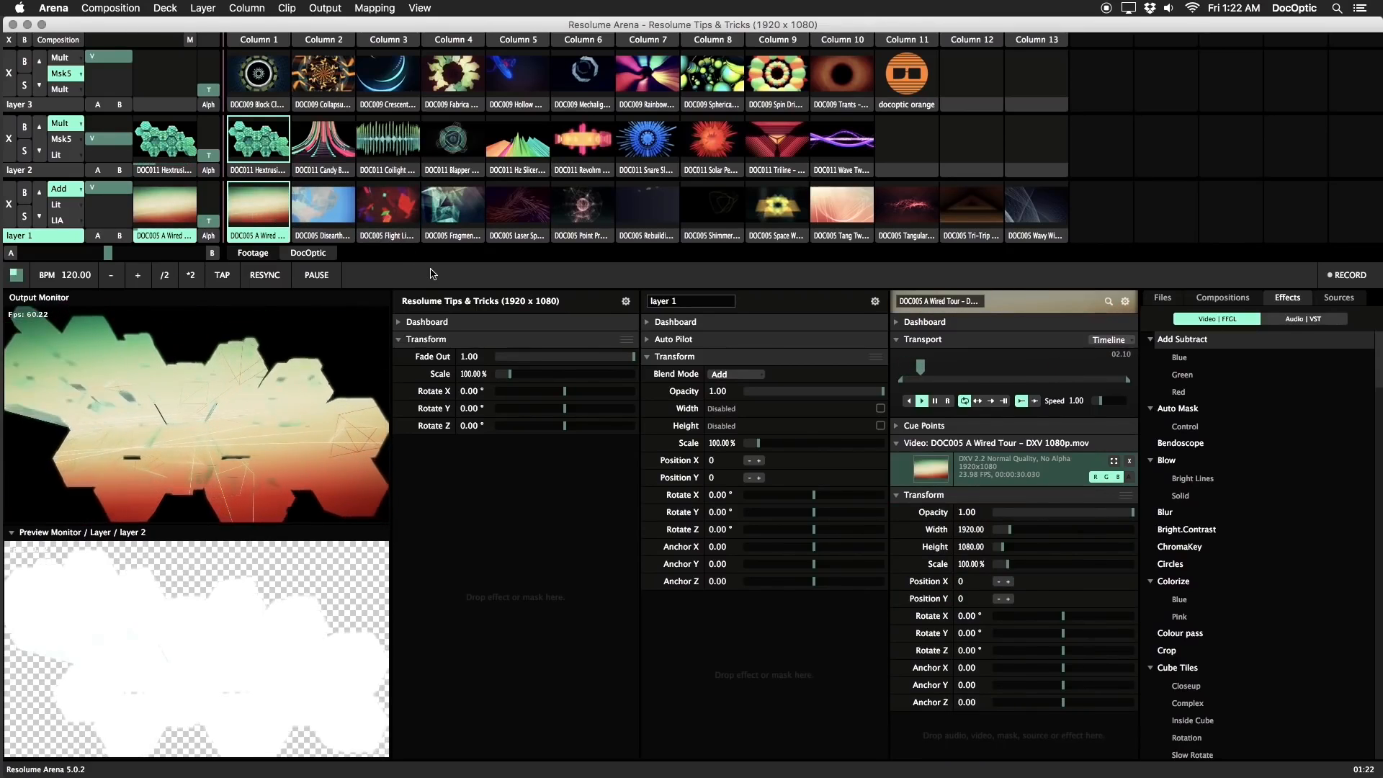
pyautogui.click(466, 211)
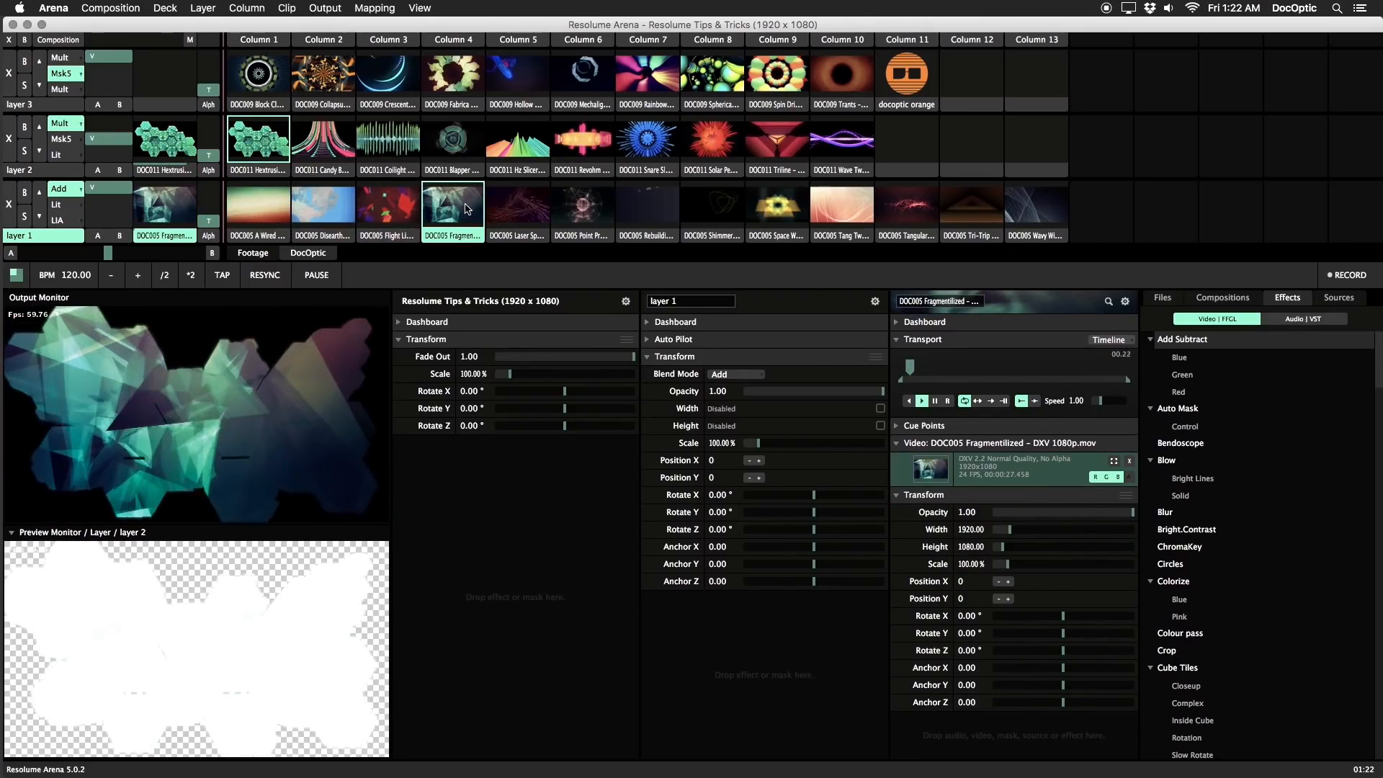